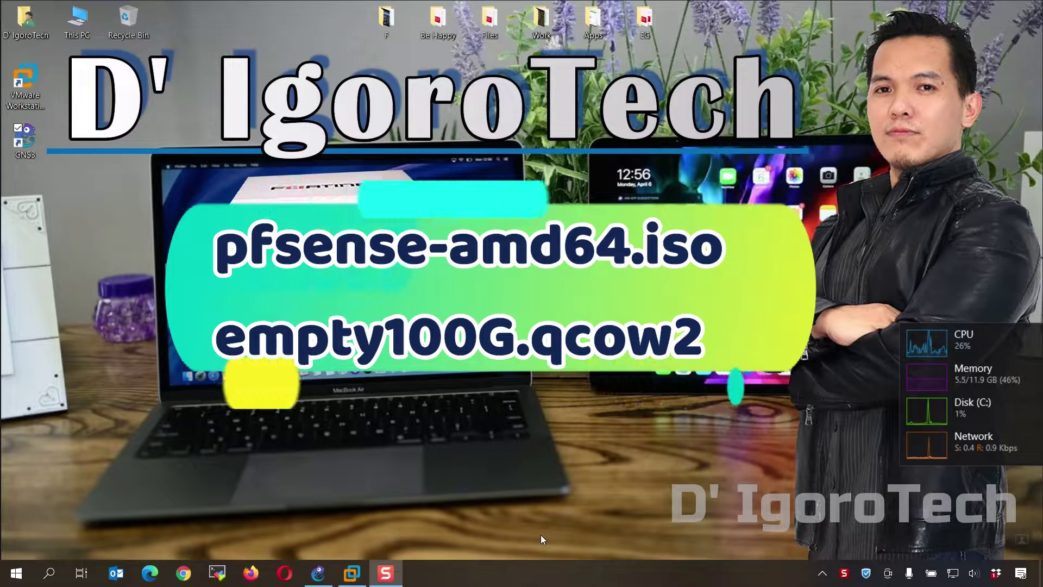
In Opera, go to the pfsense.org download page for version 2.5.1
click(284, 573)
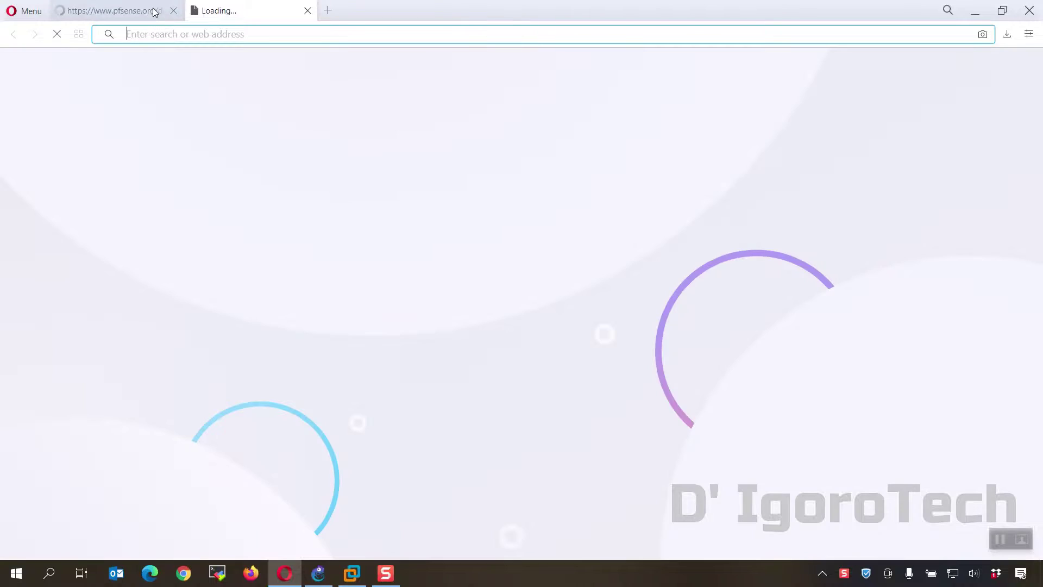
click(173, 10)
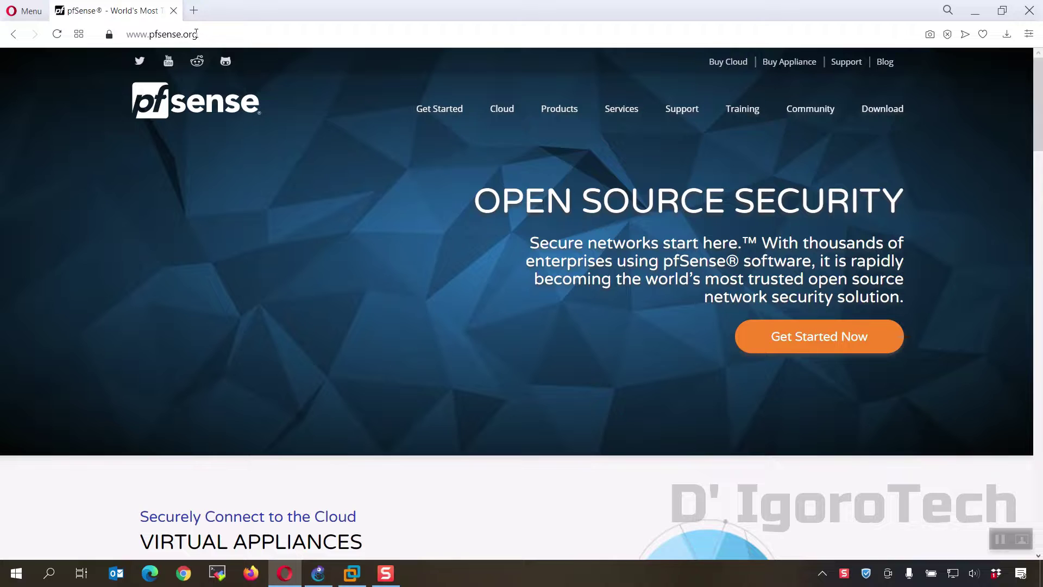
click(883, 111)
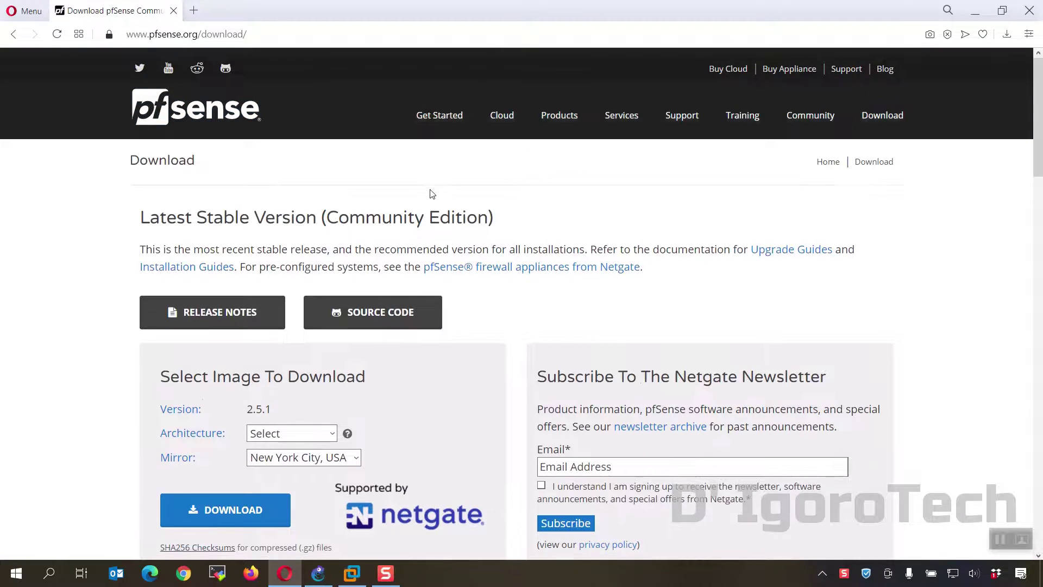
scroll(431, 194, down, 1)
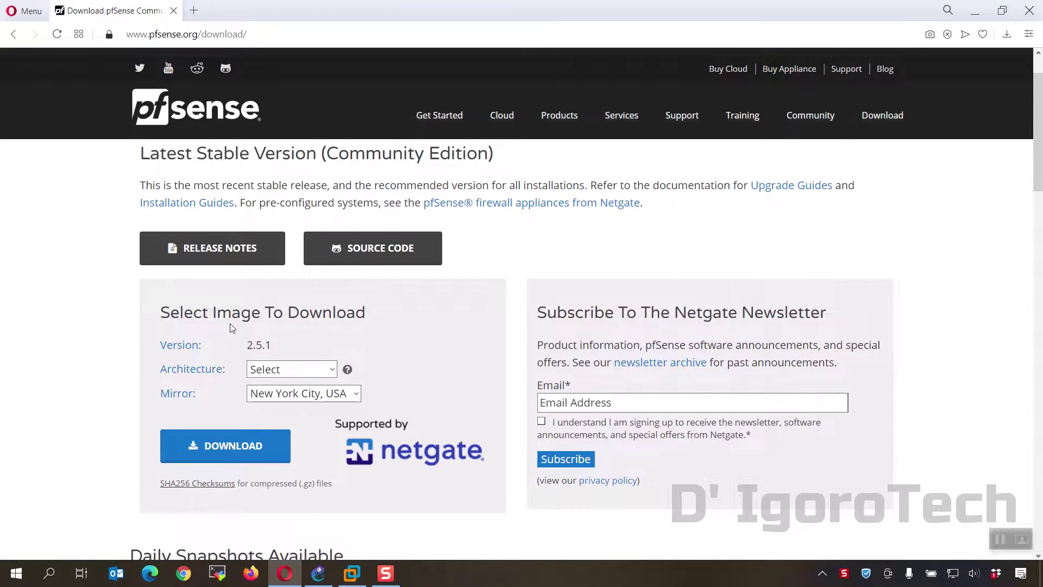
drag(245, 346, 274, 346)
Choose AMD64 (64-bit), DVD Image (ISO) Installer and the New York City mirror, then start the download
click(334, 371)
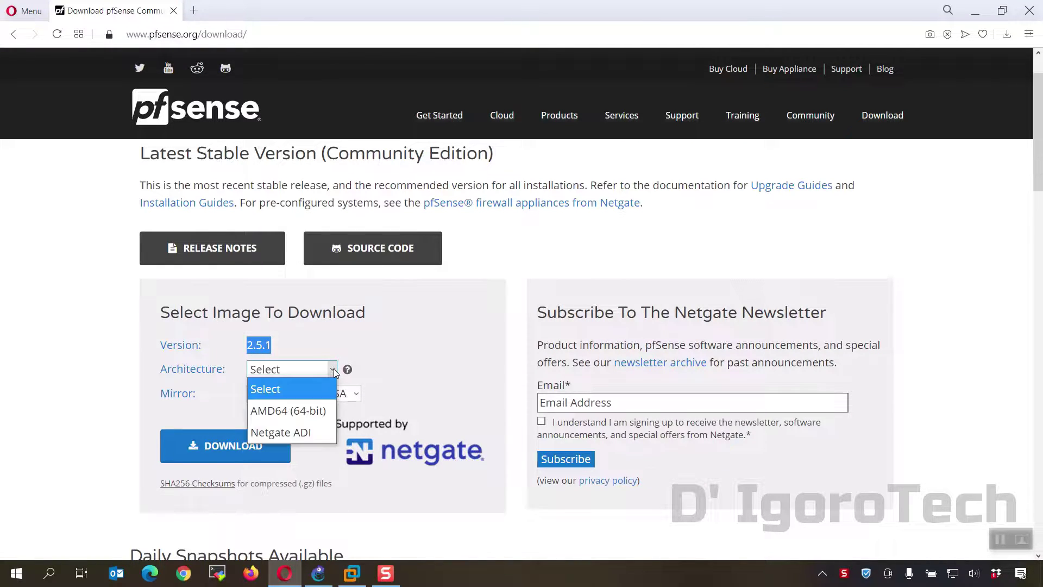
click(301, 414)
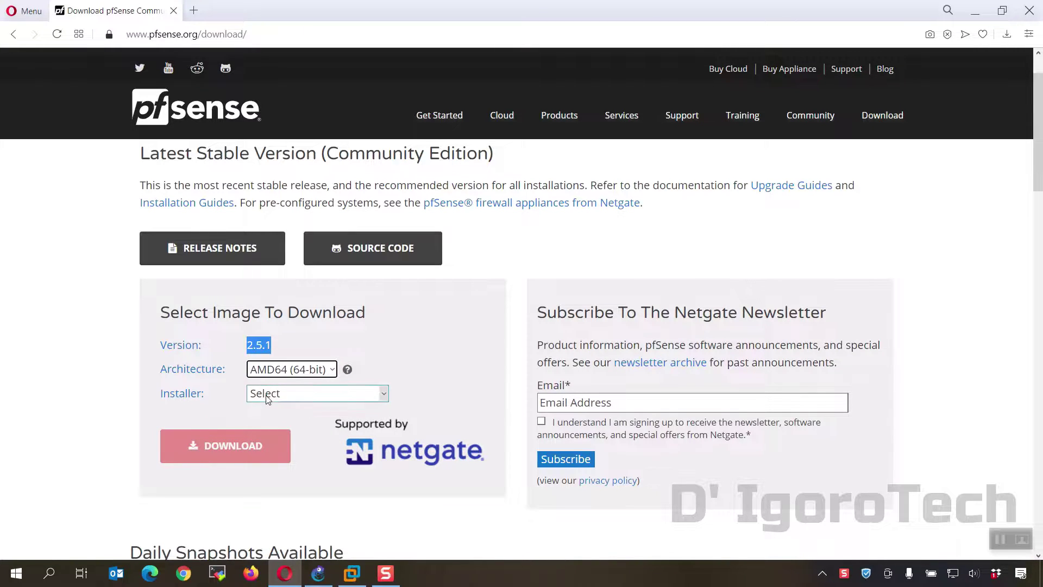
click(282, 397)
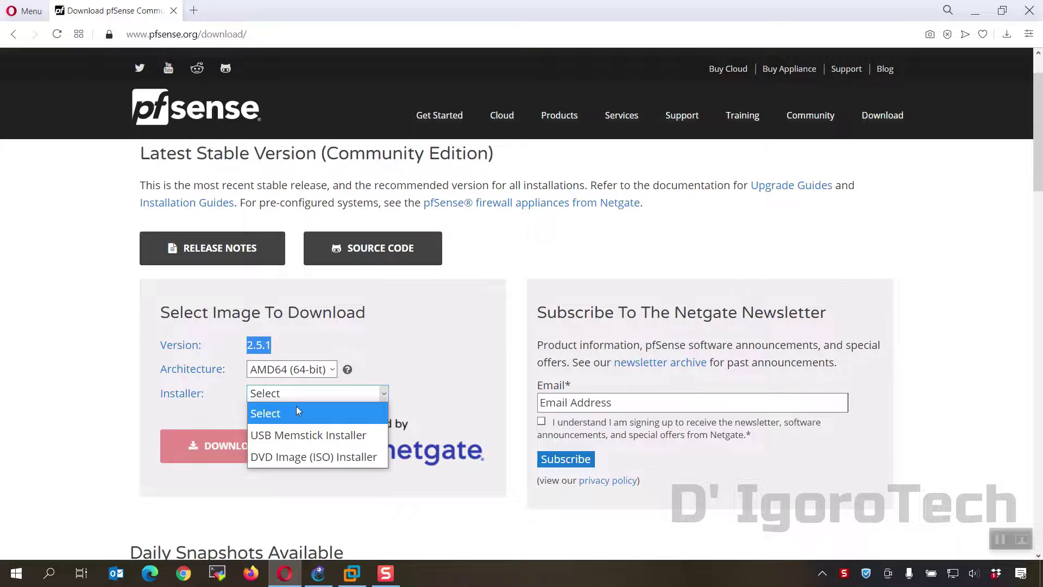
click(340, 458)
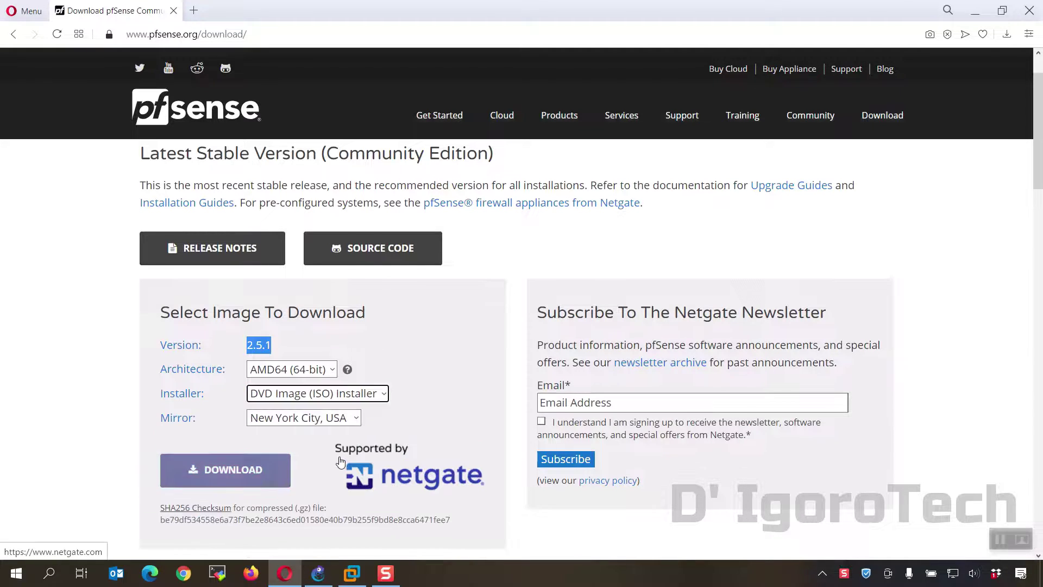
click(356, 420)
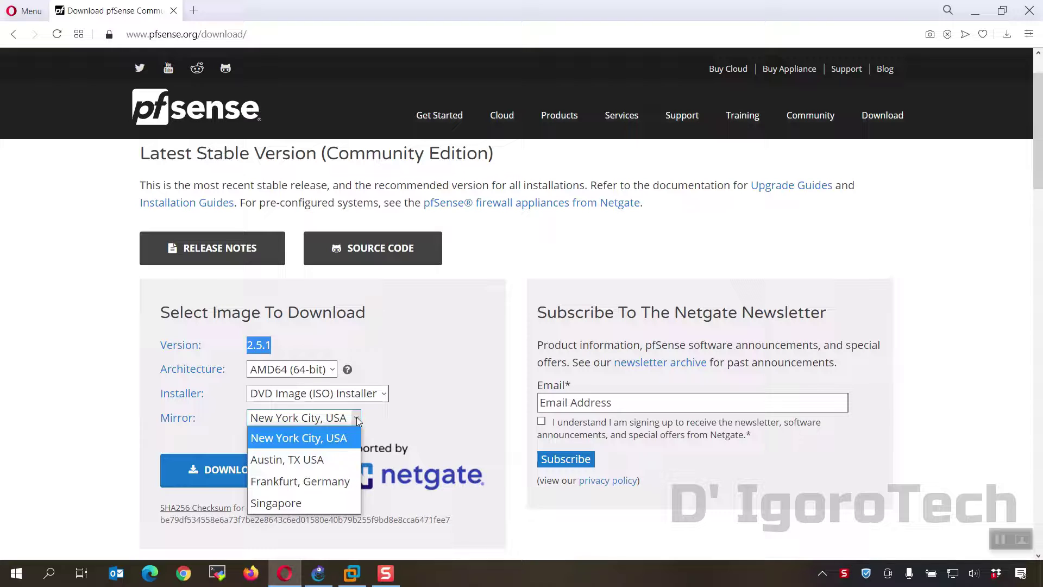
click(357, 416)
click(254, 467)
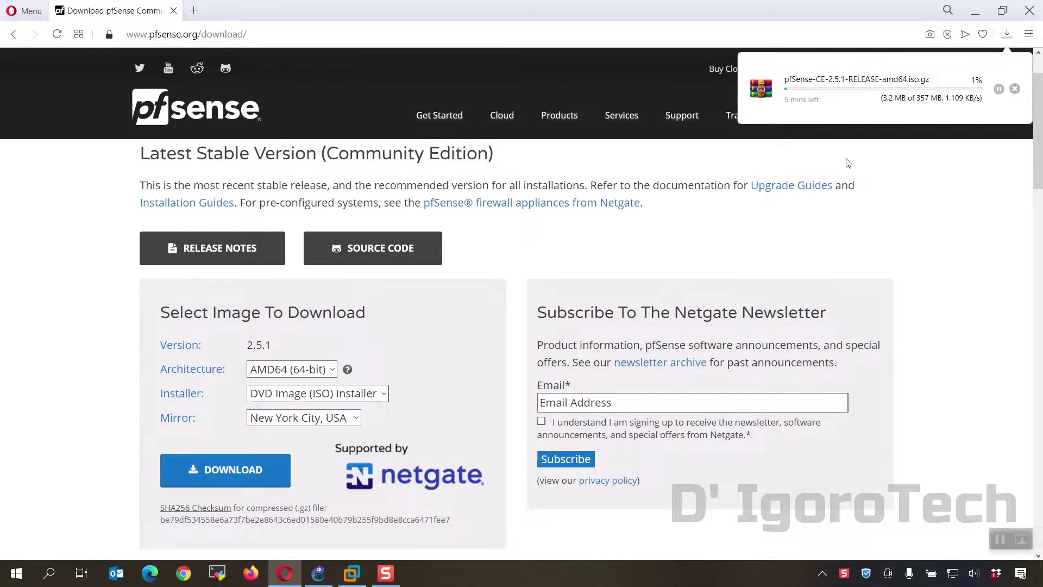
Download empty100G.qcow2 from the gns3.com pfSense appliance page
click(193, 10)
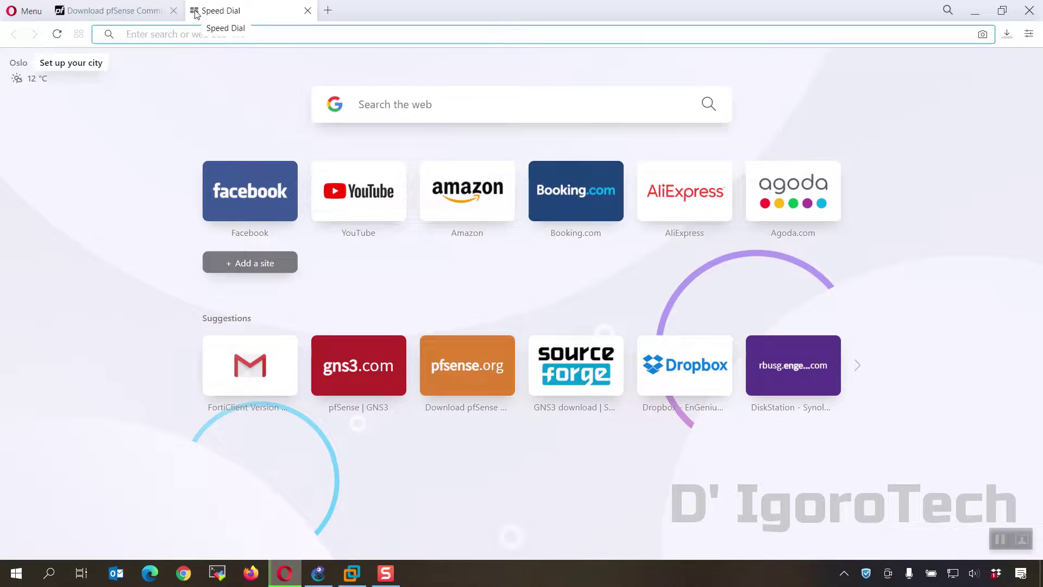
text(gns)
key(Return)
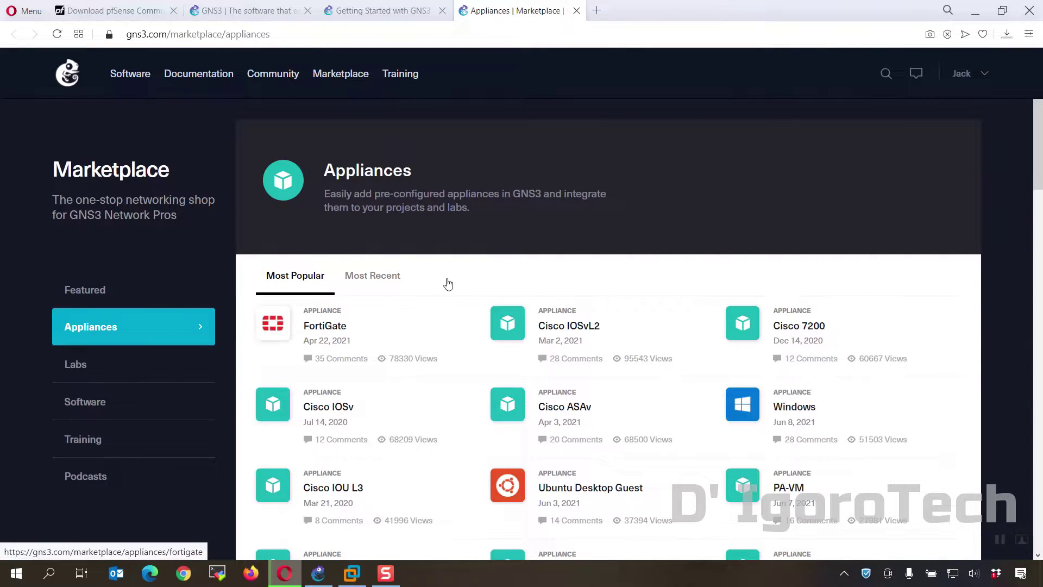
scroll(575, 296, down, 2)
scroll(575, 299, down, 2)
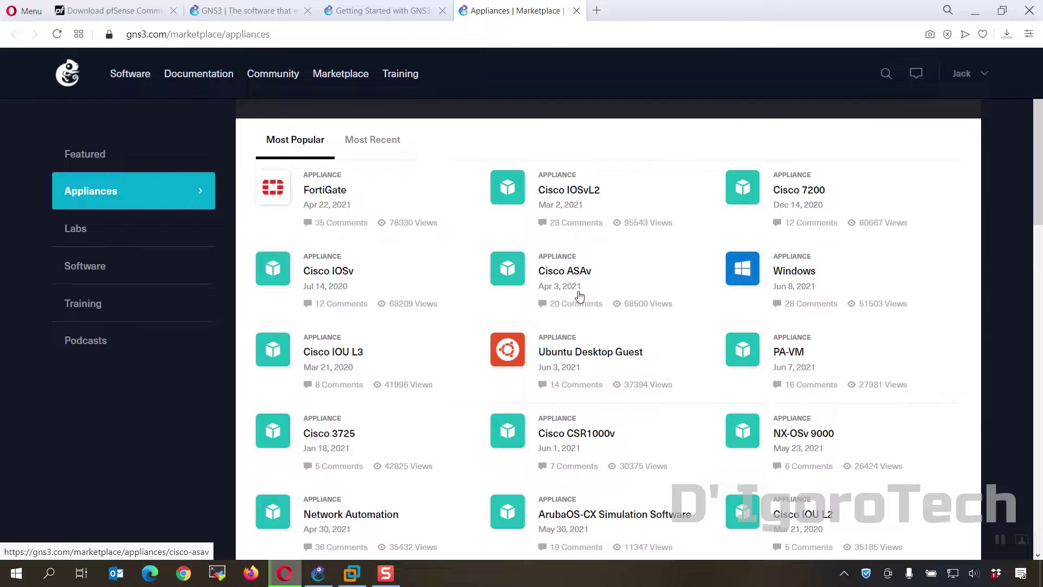
scroll(579, 296, down, 4)
scroll(578, 297, down, 2)
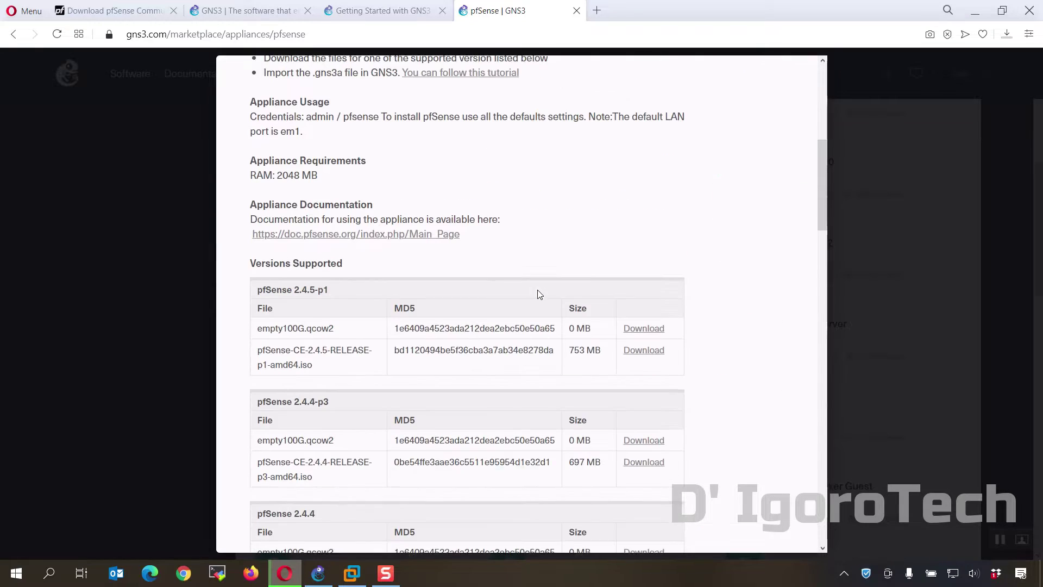
scroll(539, 295, down, 1)
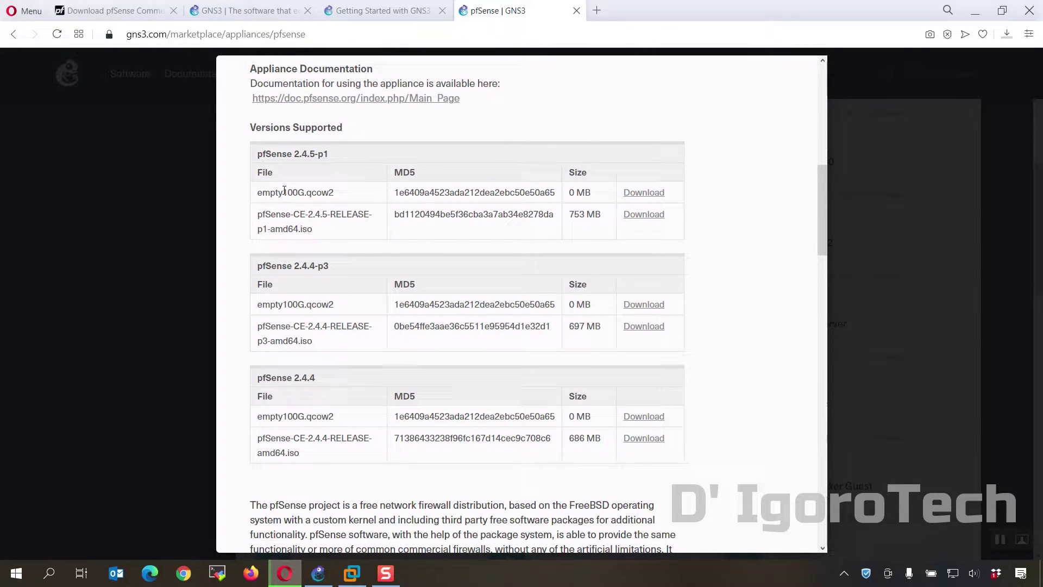
drag(258, 192, 348, 195)
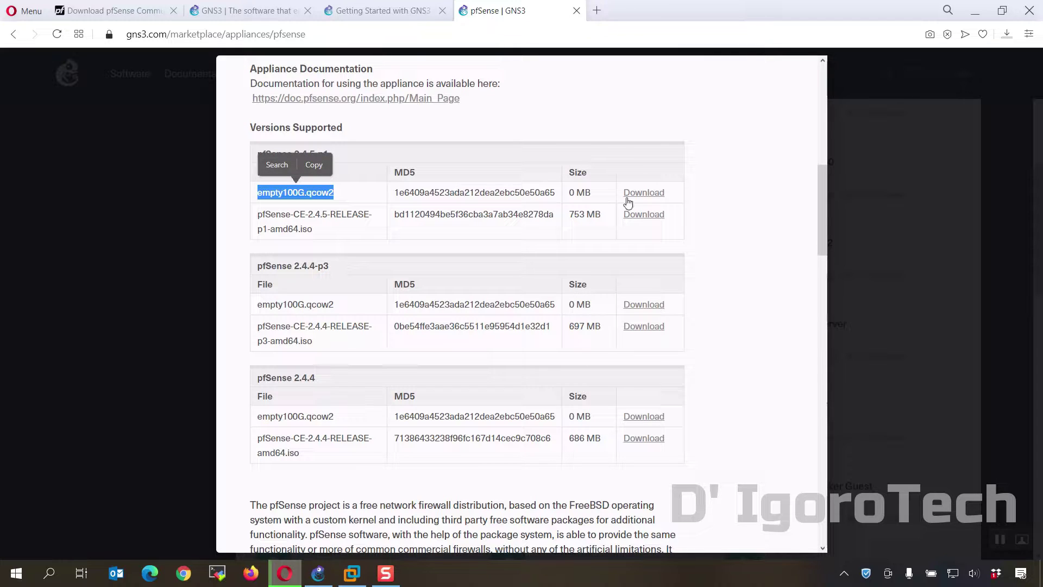
click(643, 195)
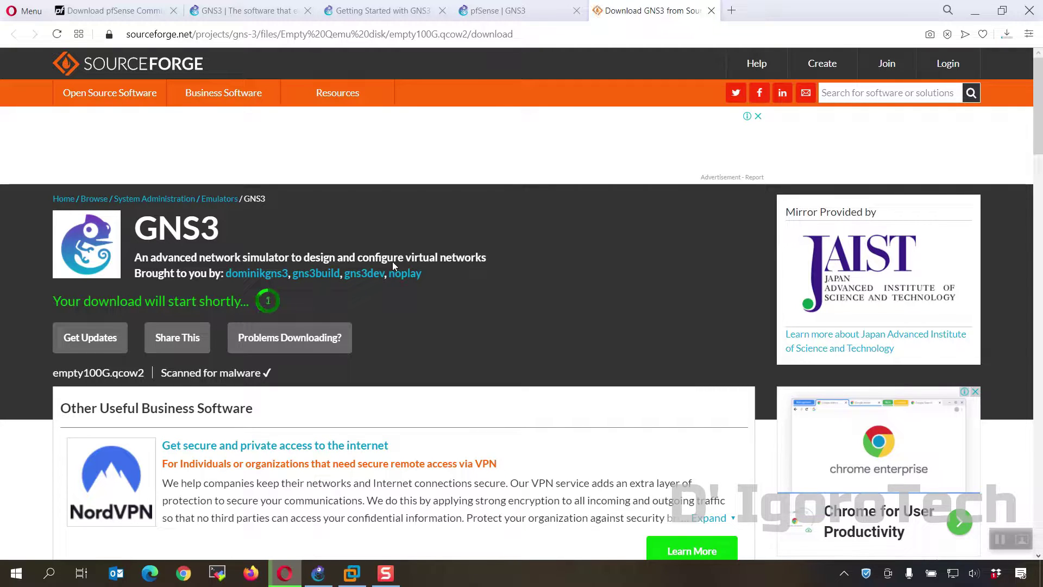
Check both downloaded files in the Downloads folder and switch to GNS3
click(1007, 33)
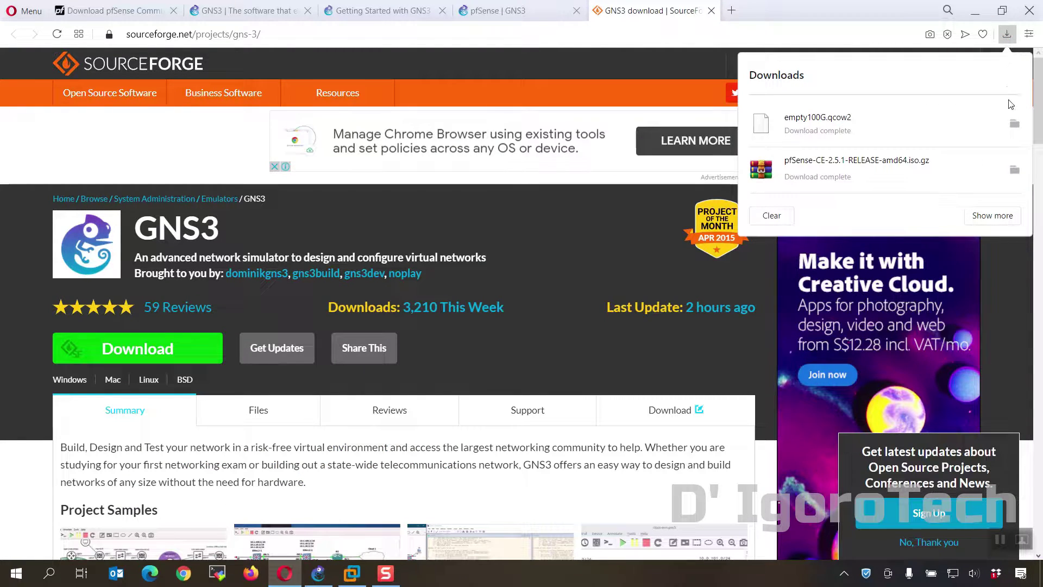
click(1014, 170)
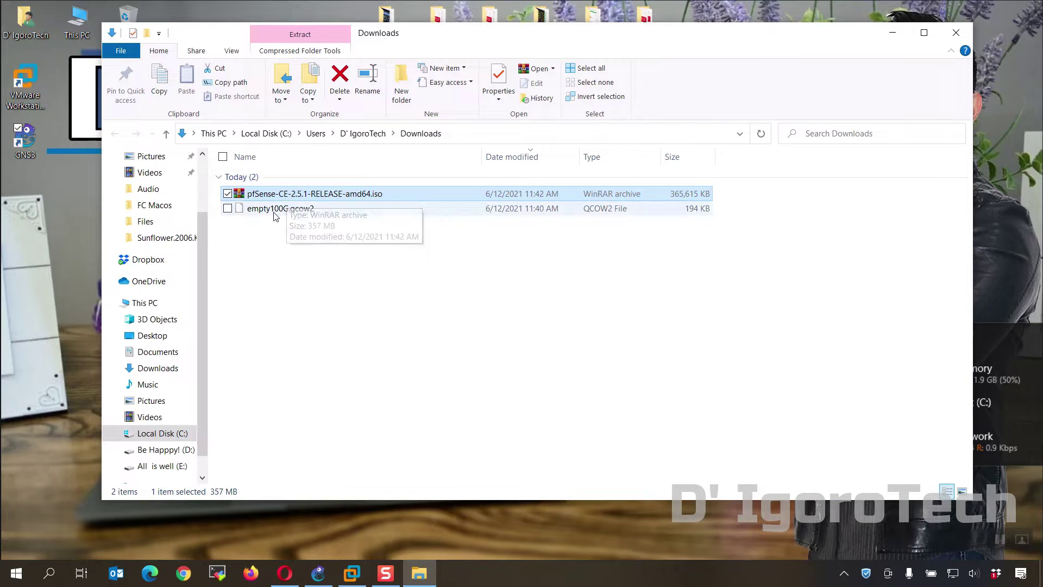
click(275, 209)
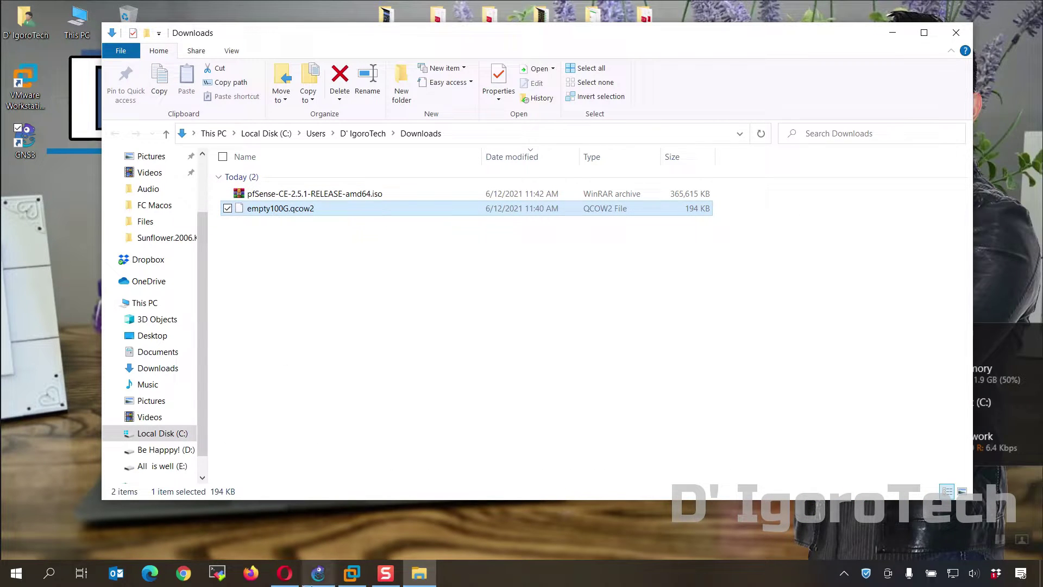
click(314, 583)
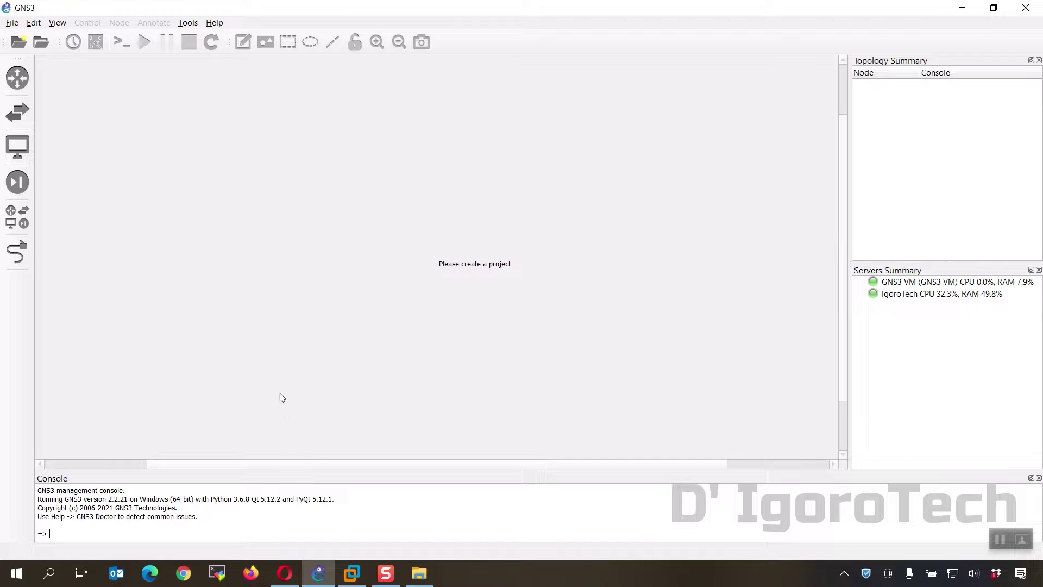
Start a new device template that installs an appliance from the GNS3 server
click(909, 283)
click(906, 292)
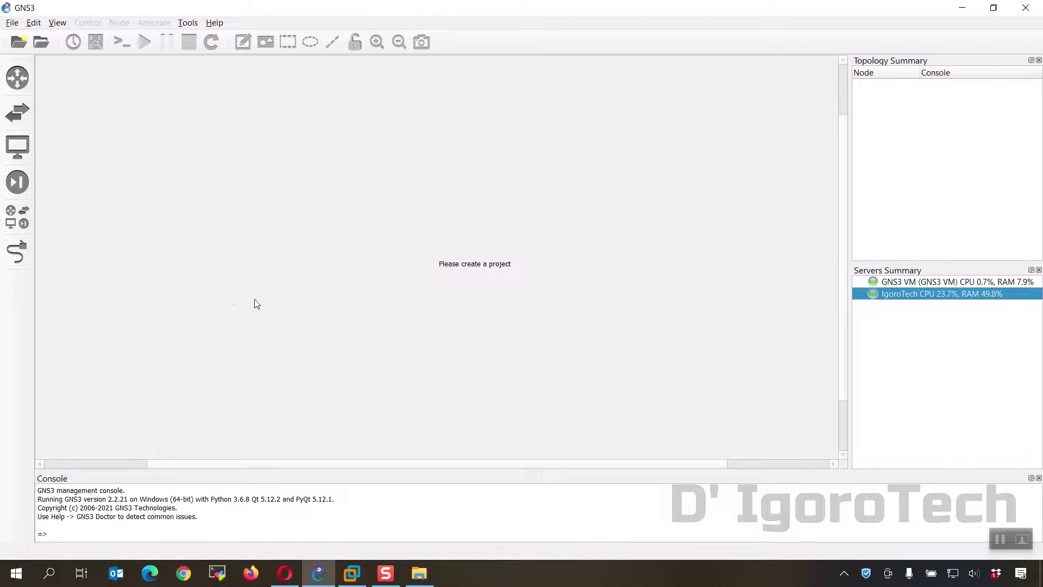
click(22, 224)
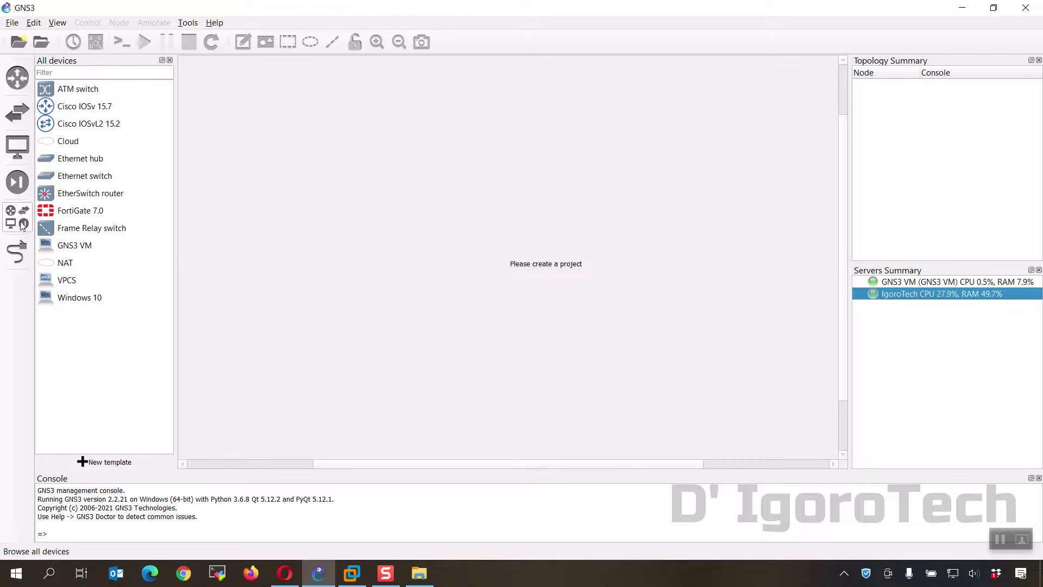
click(103, 463)
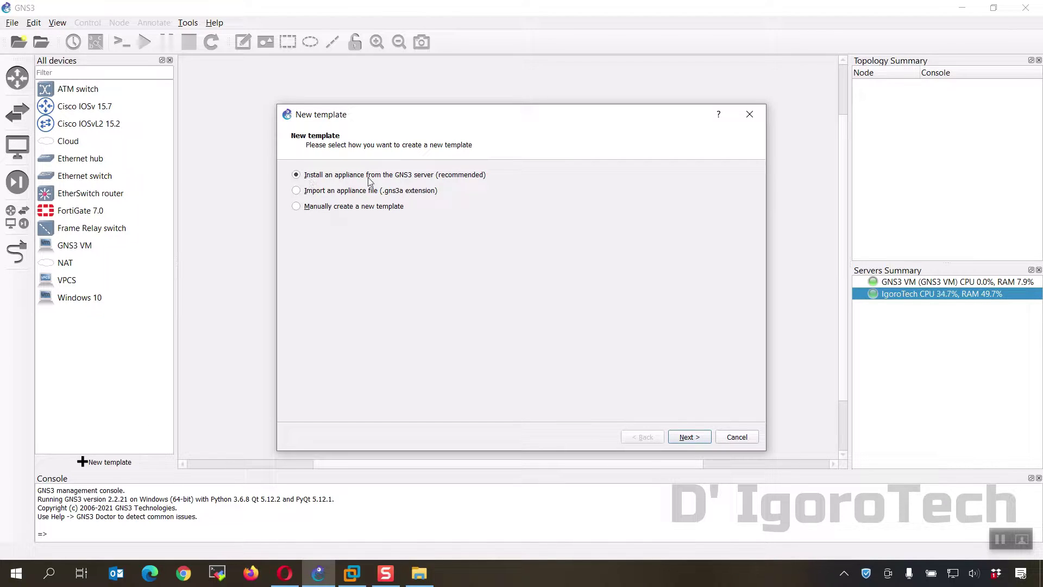
click(690, 437)
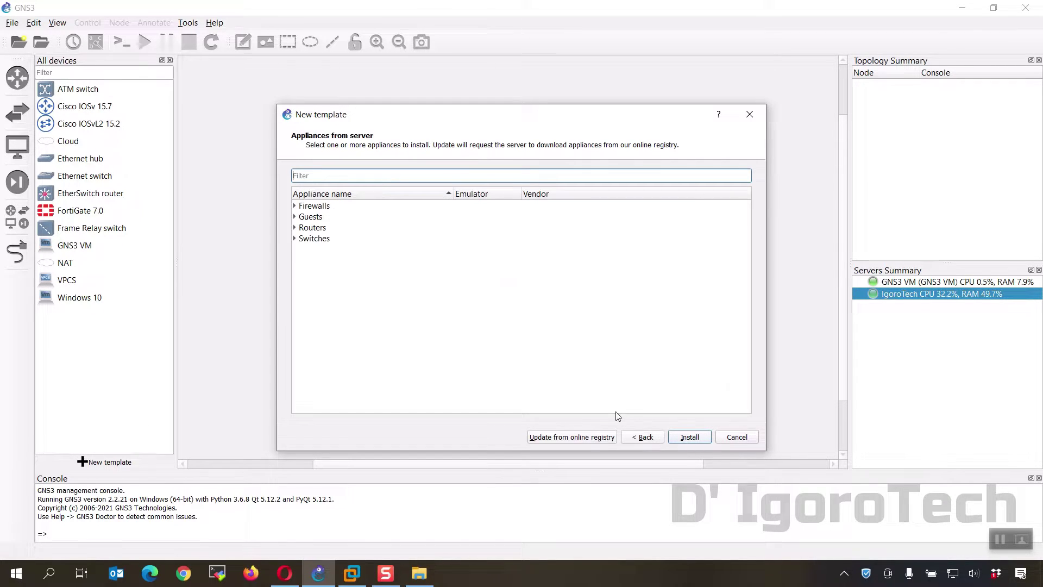
Select pfSense under the Firewalls category and begin installing it
click(294, 206)
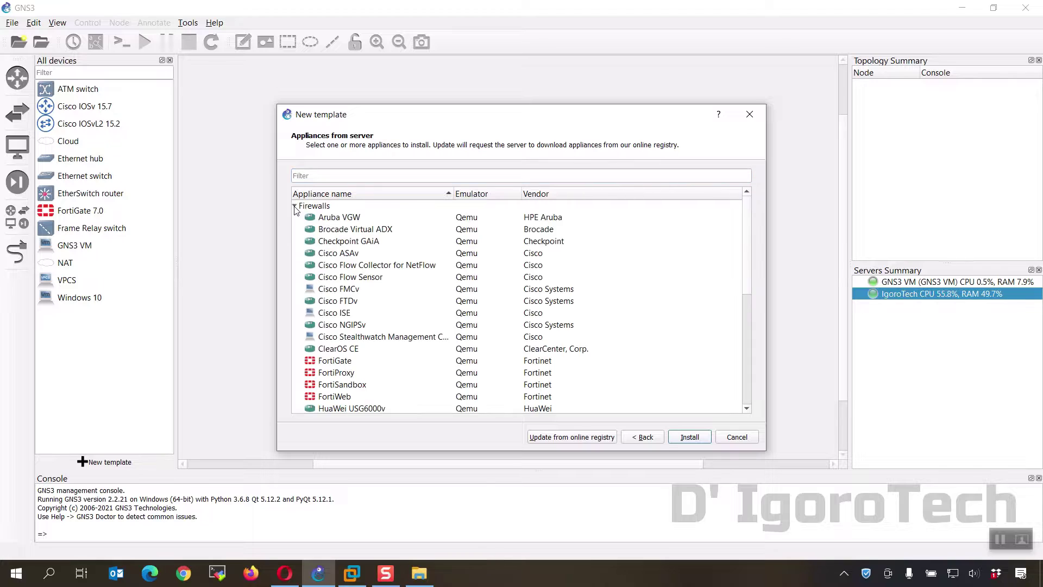
scroll(338, 326, down, 3)
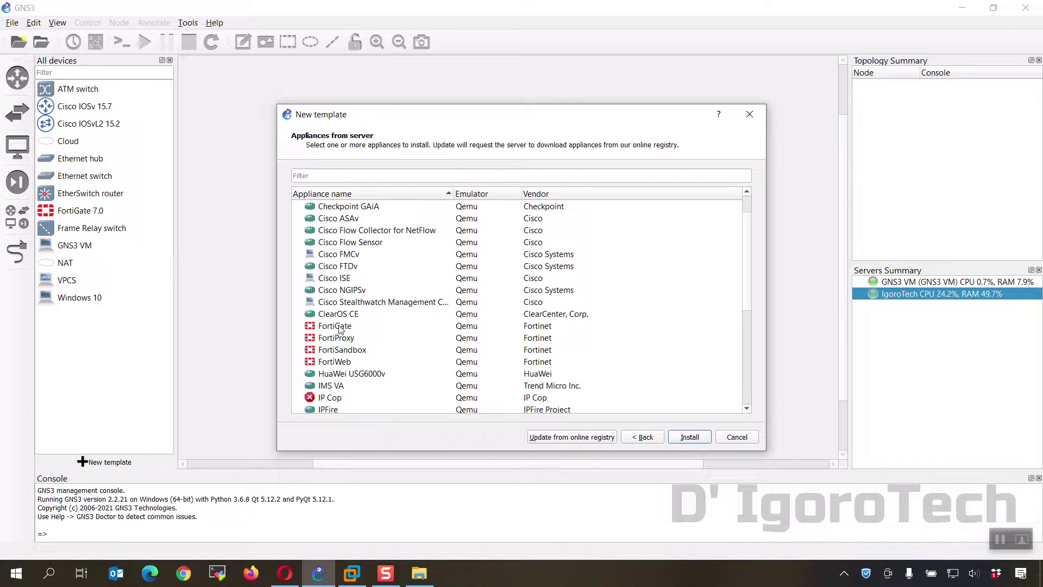
scroll(341, 340, down, 1)
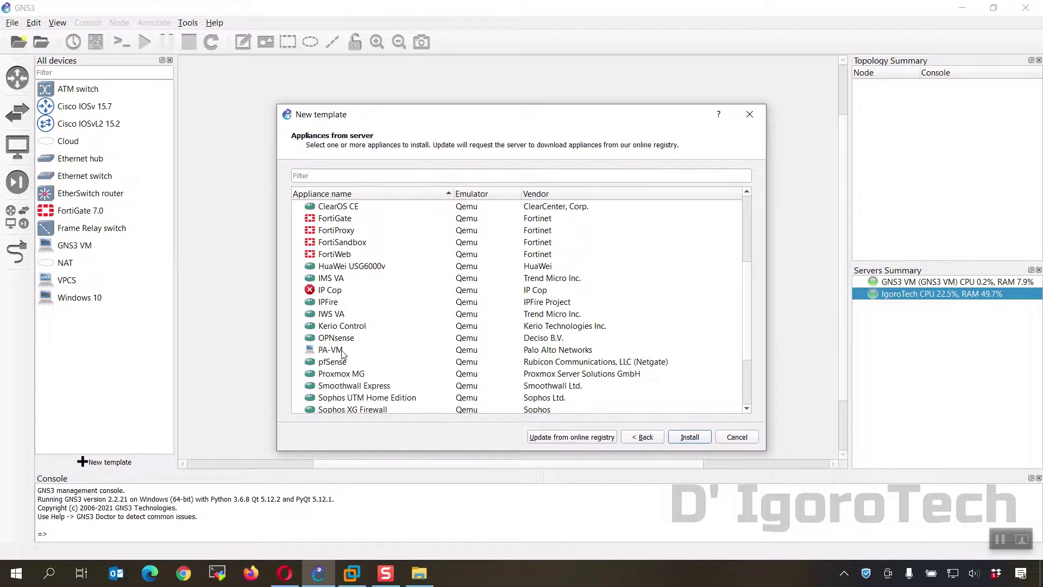
click(334, 362)
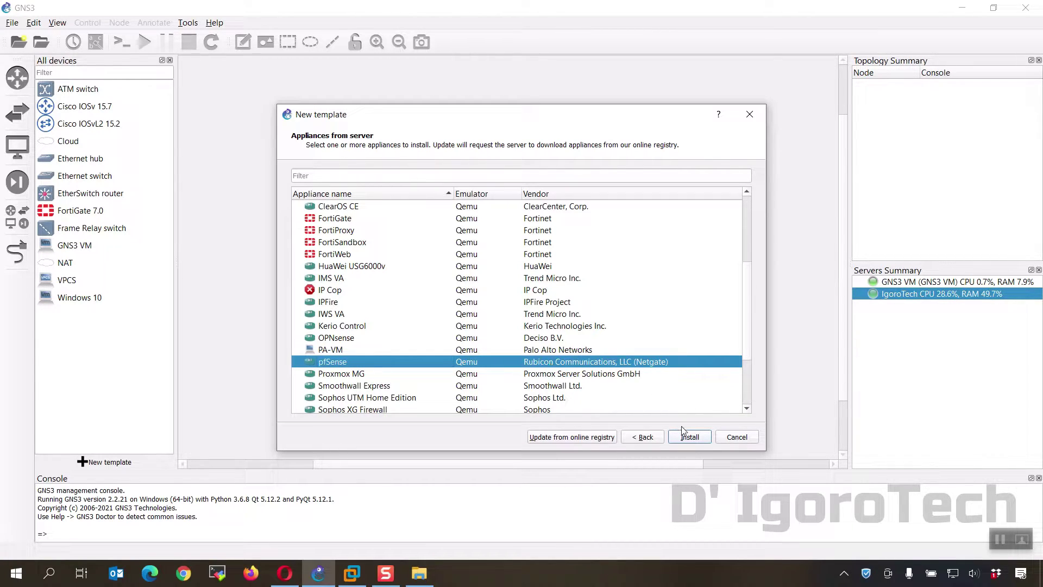
click(689, 438)
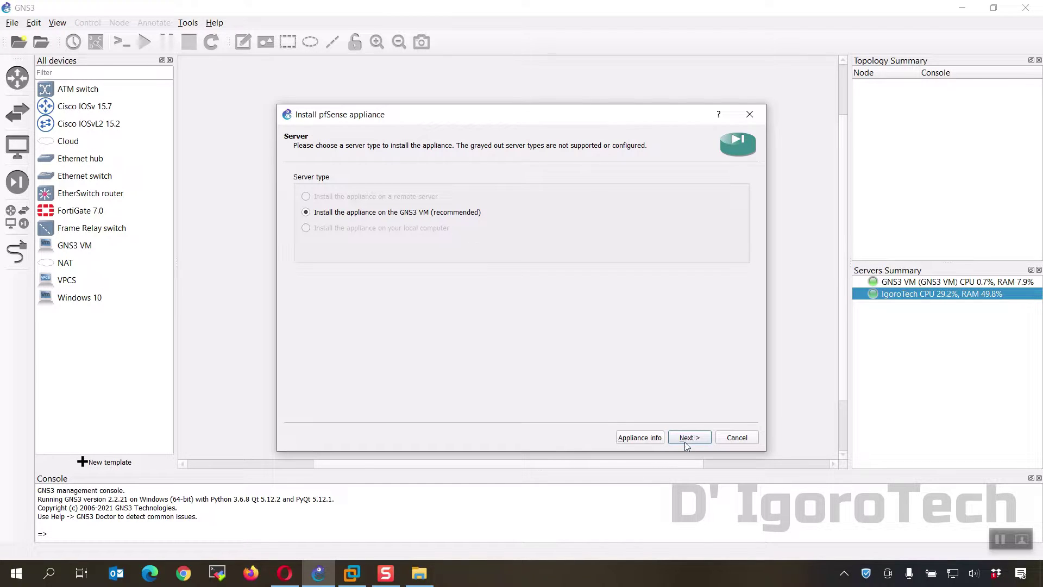
Run on the GNS3 VM and create pfSense version 2.5.1, accepting the suggested image file names
click(687, 438)
click(688, 438)
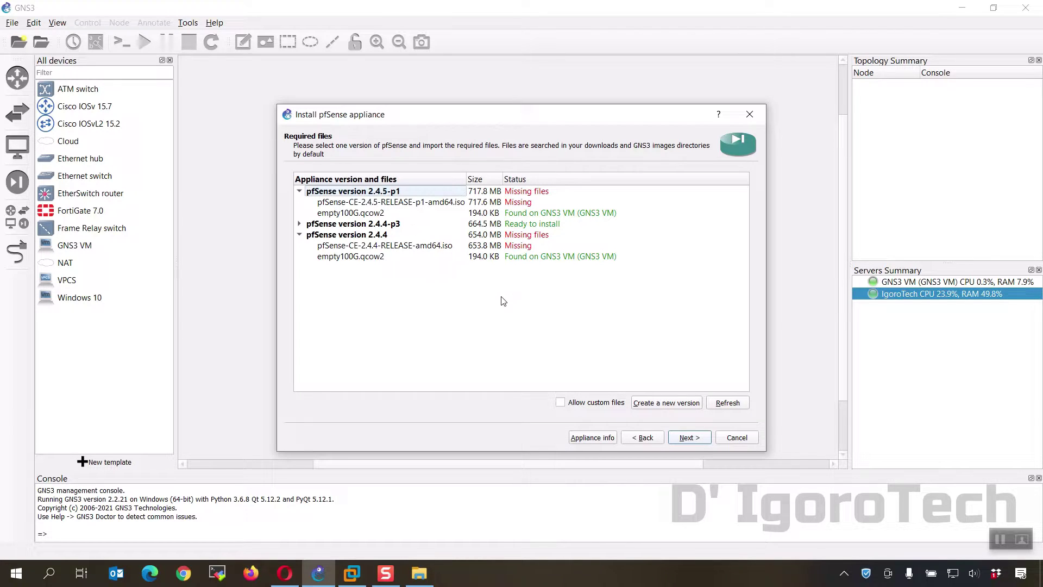
click(657, 403)
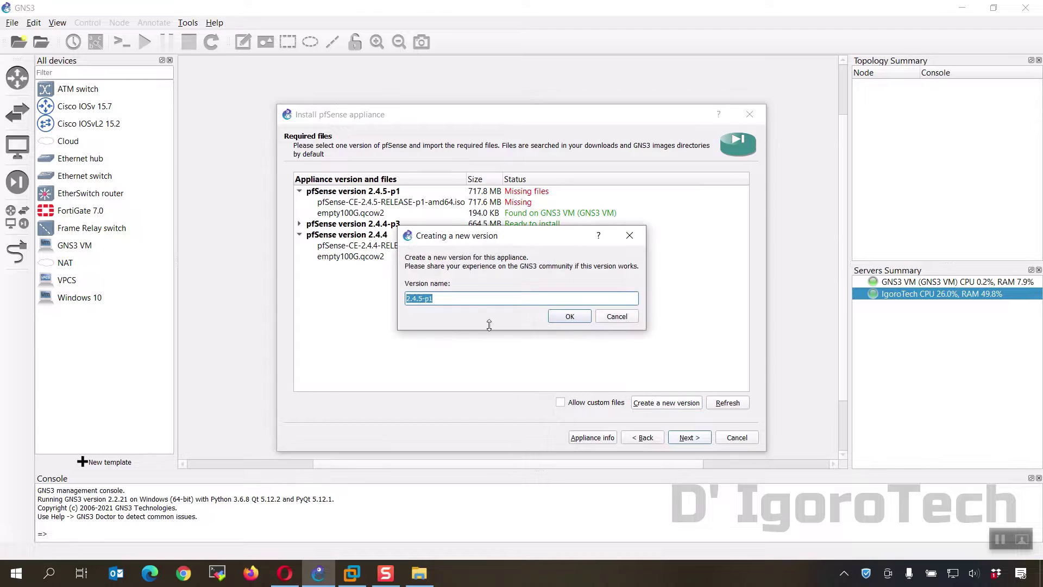
text(2.5)
click(570, 316)
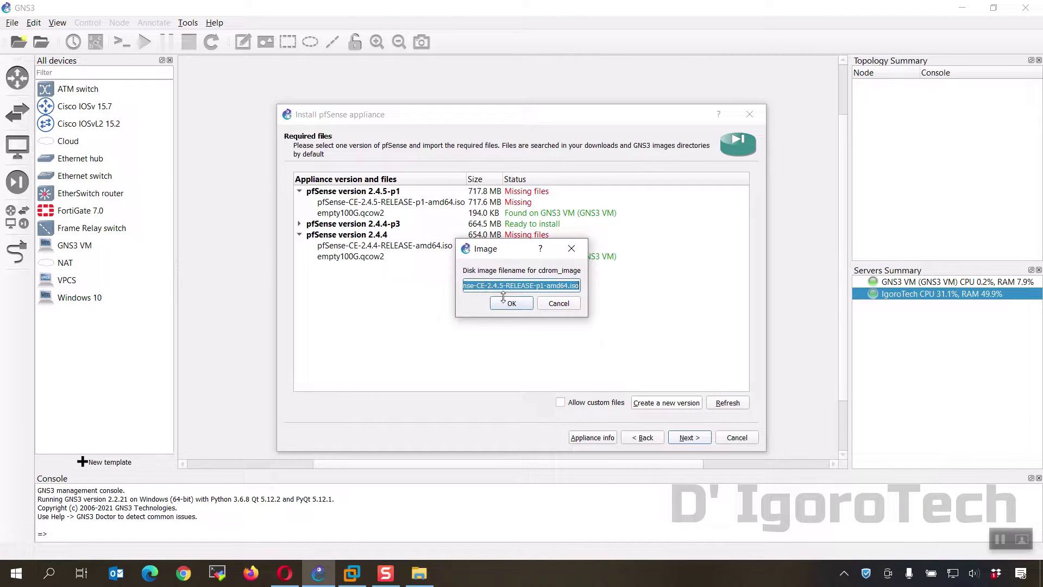
click(505, 301)
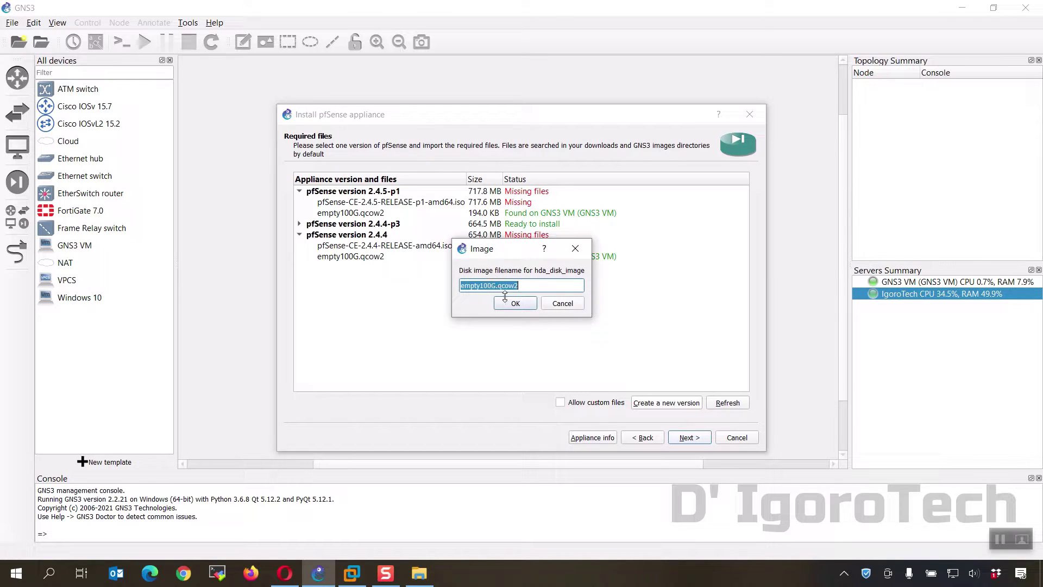
click(520, 303)
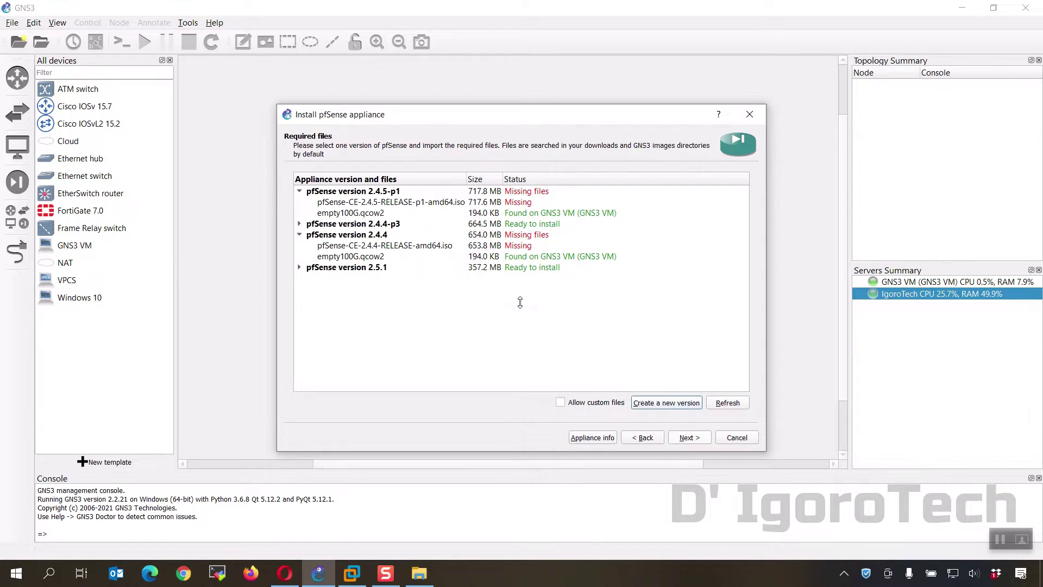
Import the pfSense 2.5.1 ISO from Downloads for version 2.5.1
click(299, 268)
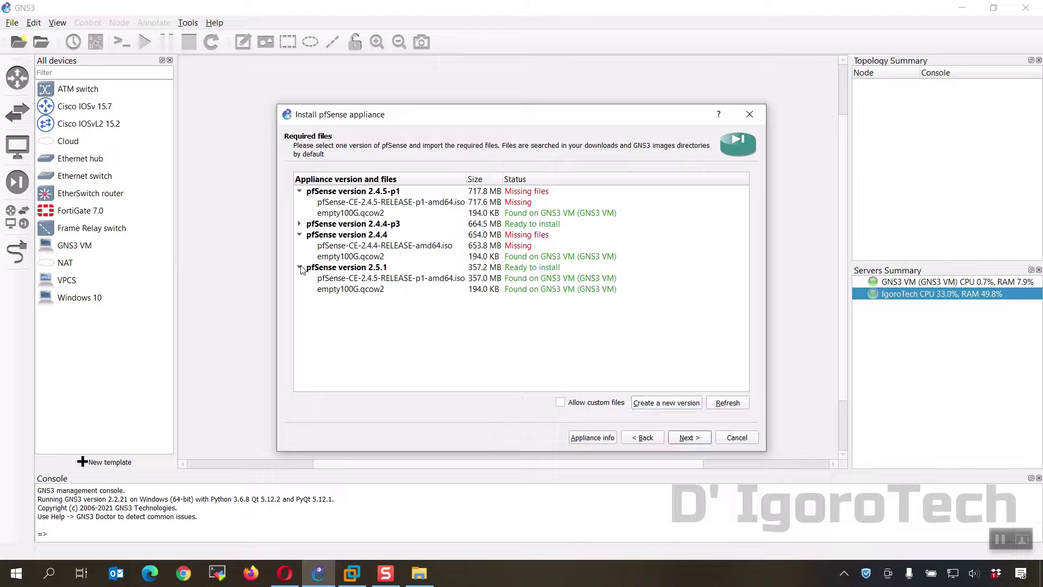
click(363, 280)
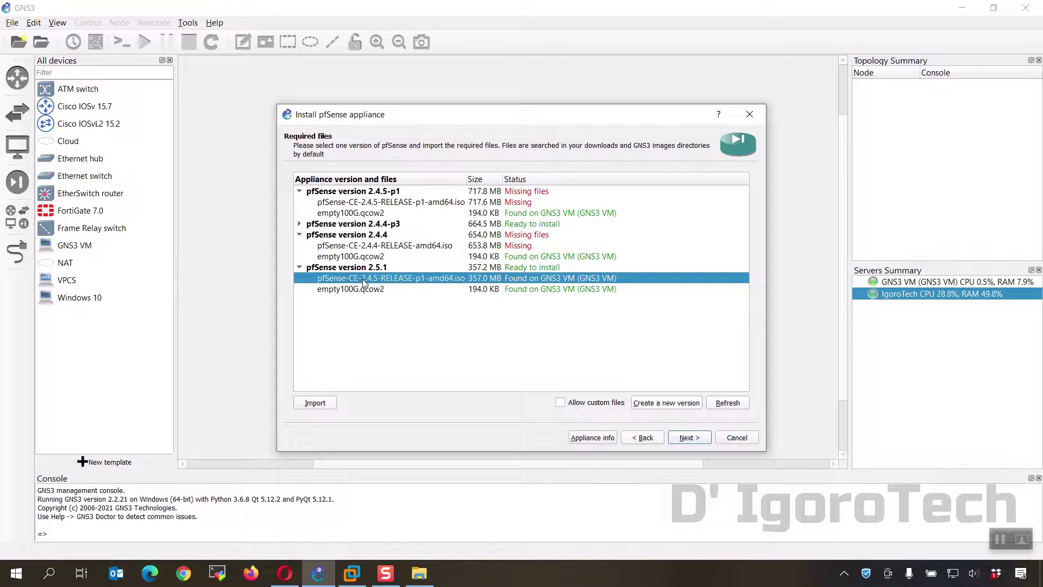
click(315, 402)
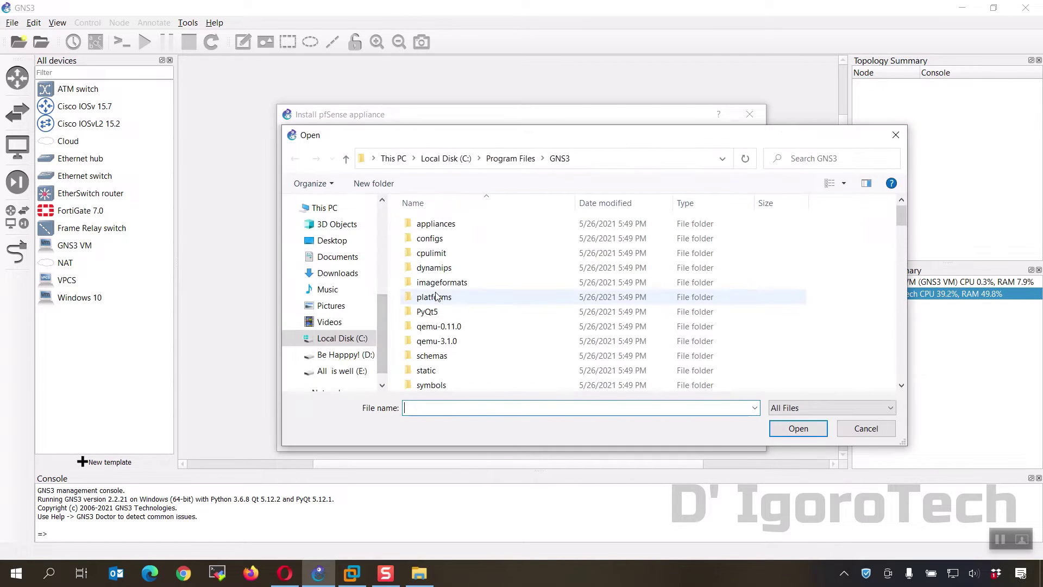
click(329, 273)
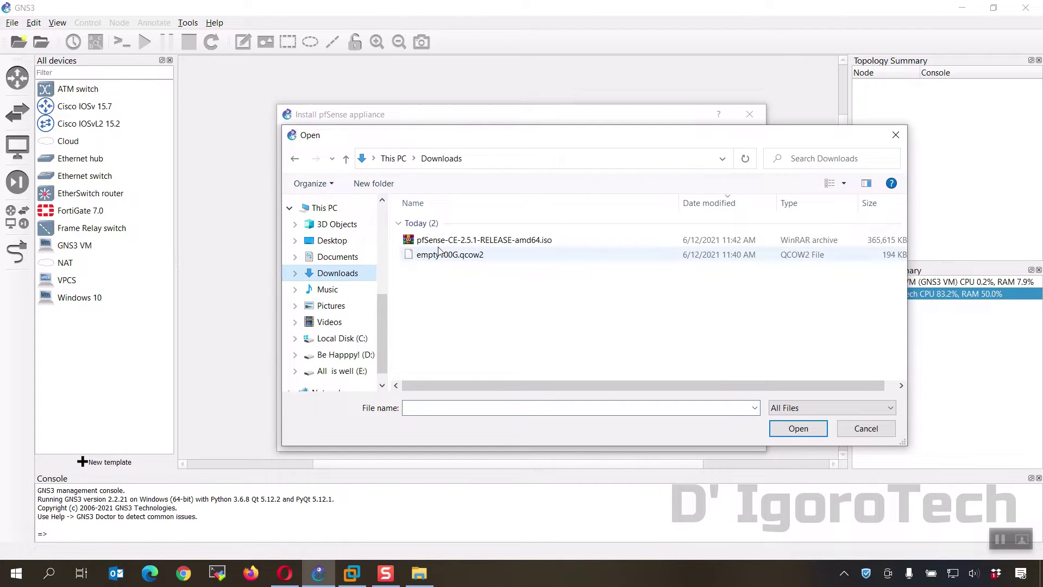
click(489, 240)
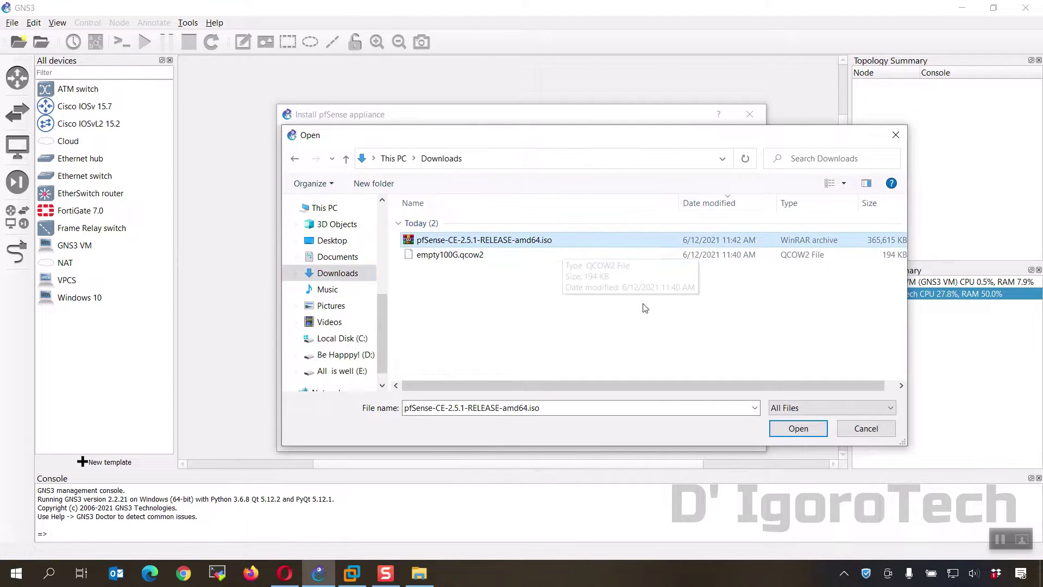
click(798, 429)
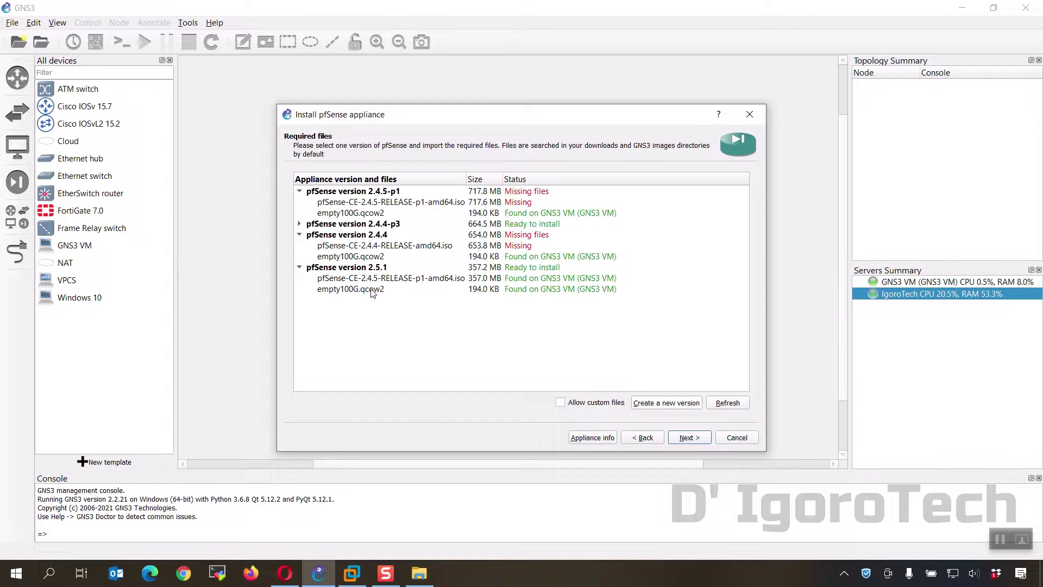
Import empty100G.qcow2 from Downloads, then select version 2.5.1 and continue
click(371, 293)
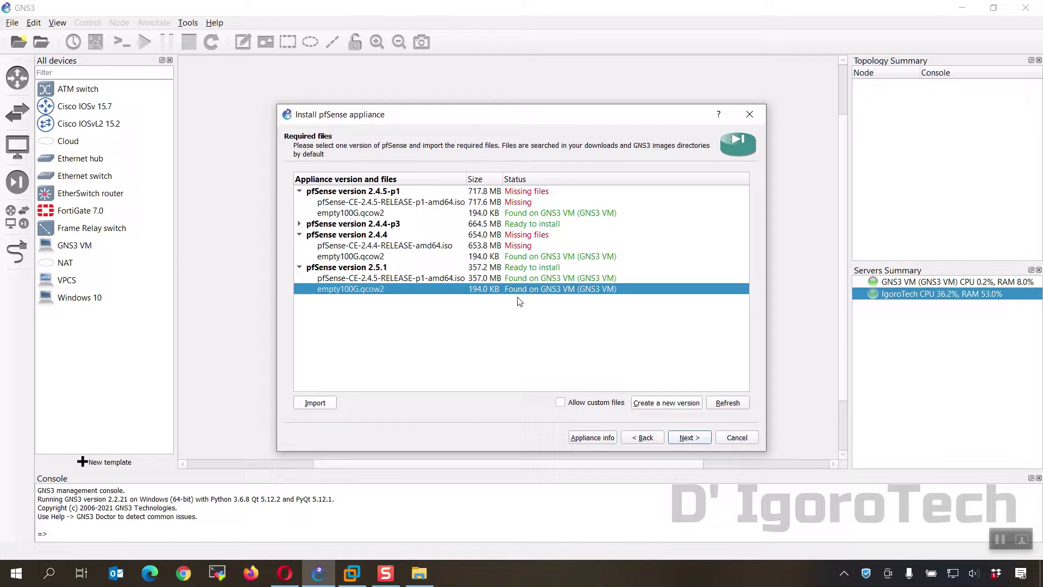
click(315, 403)
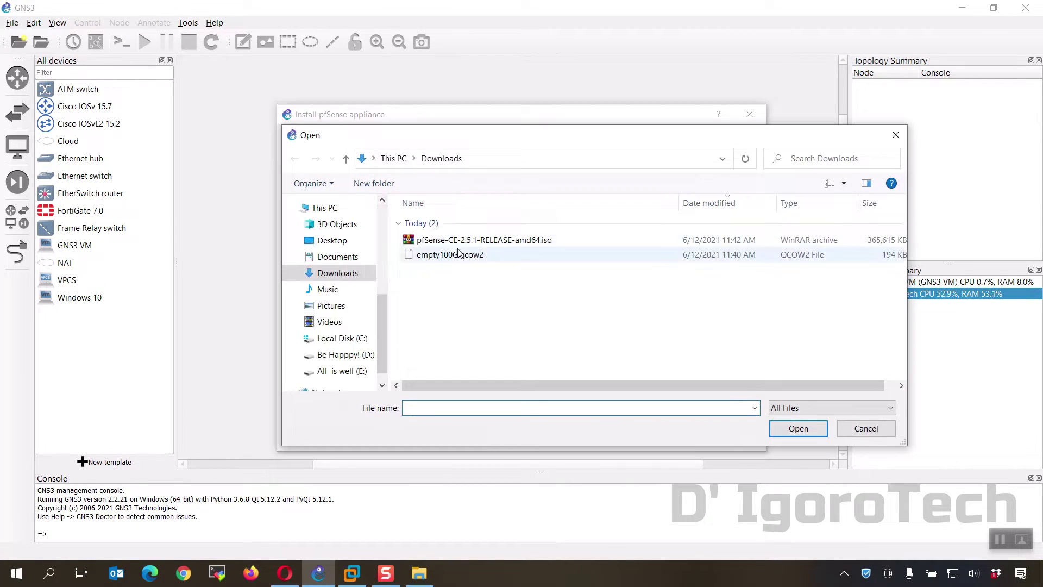
click(451, 256)
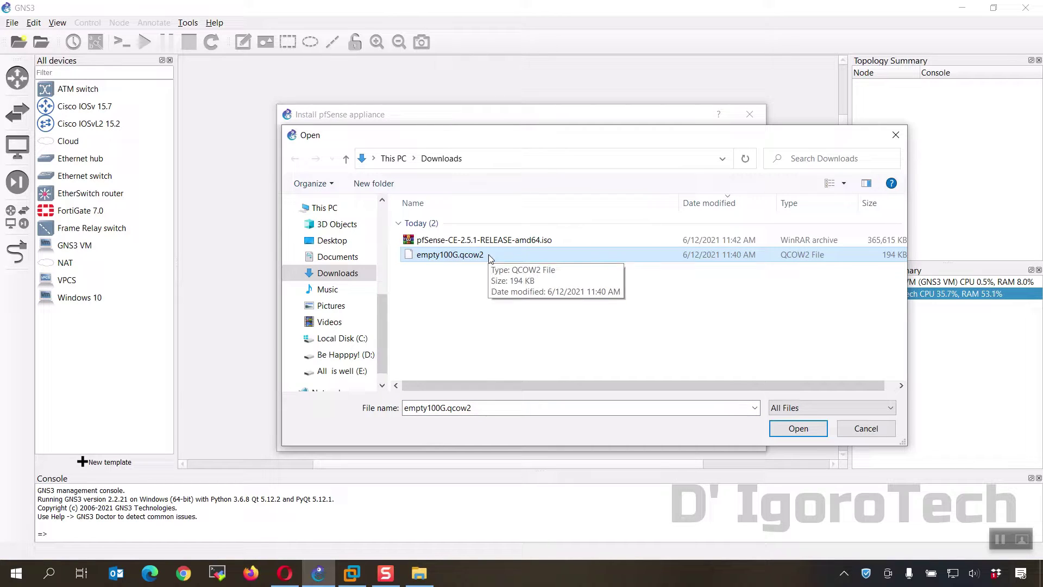
click(809, 429)
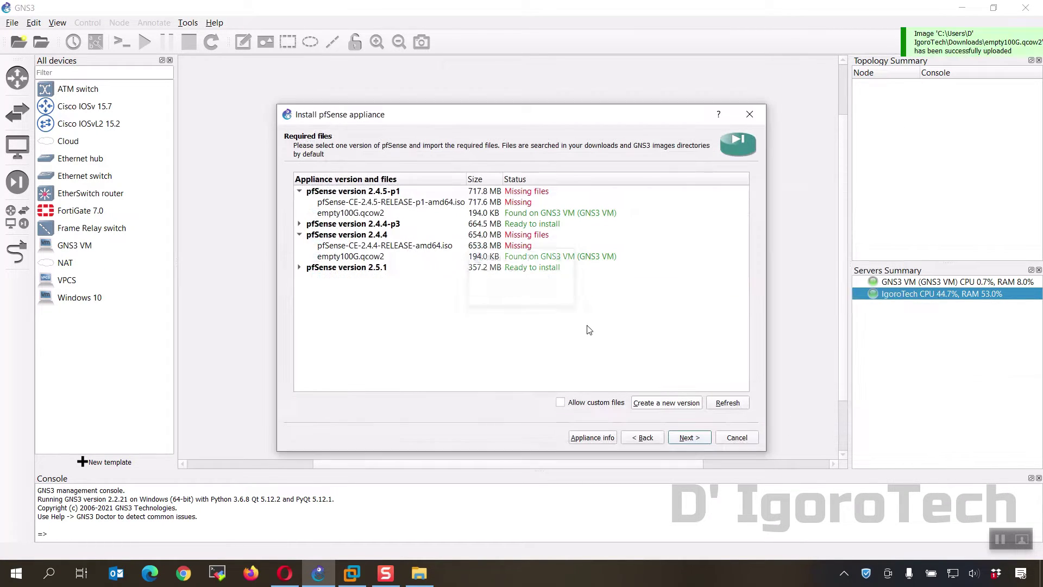
click(298, 267)
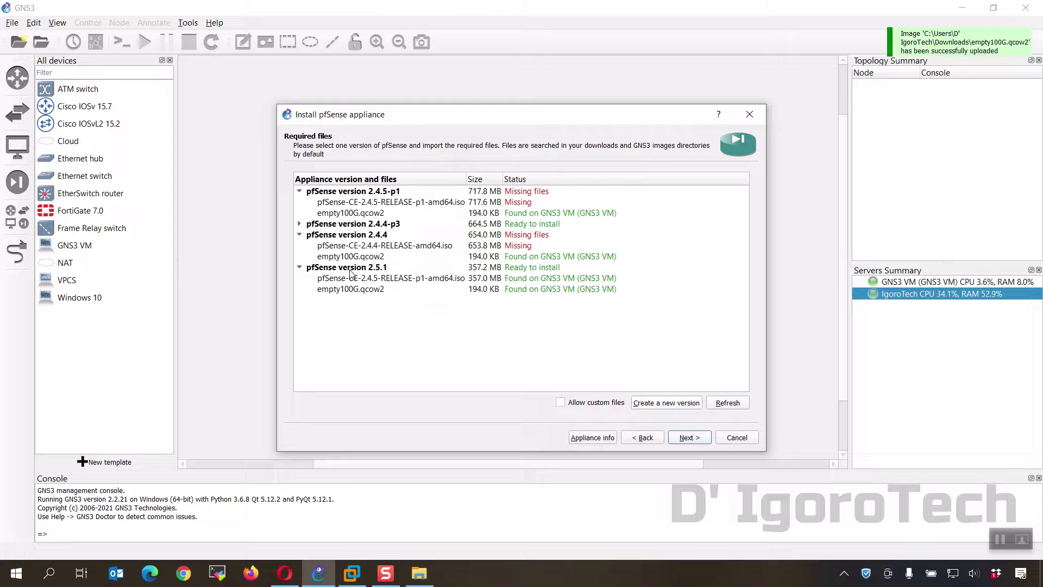
click(510, 268)
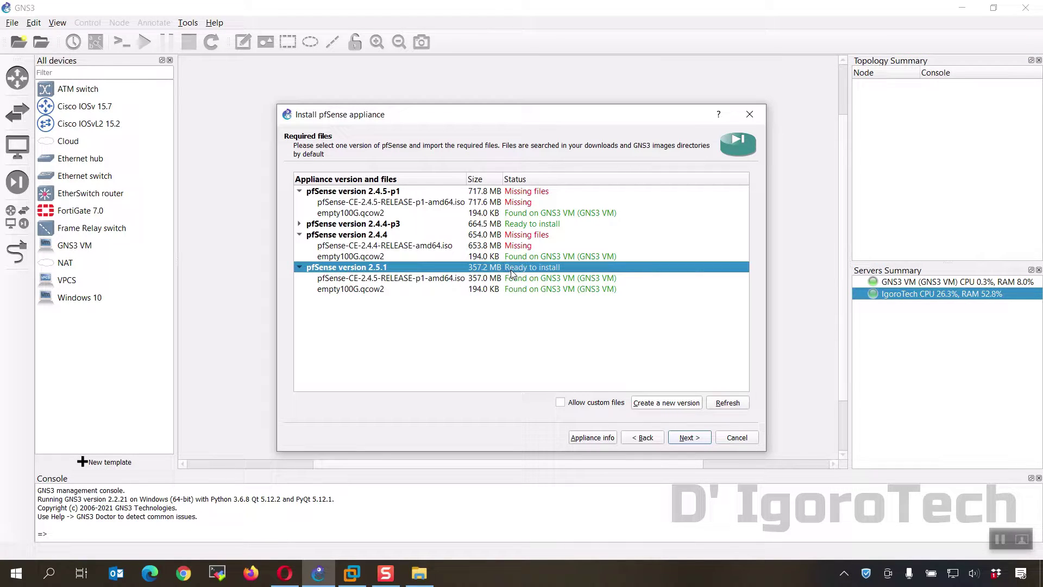
click(685, 441)
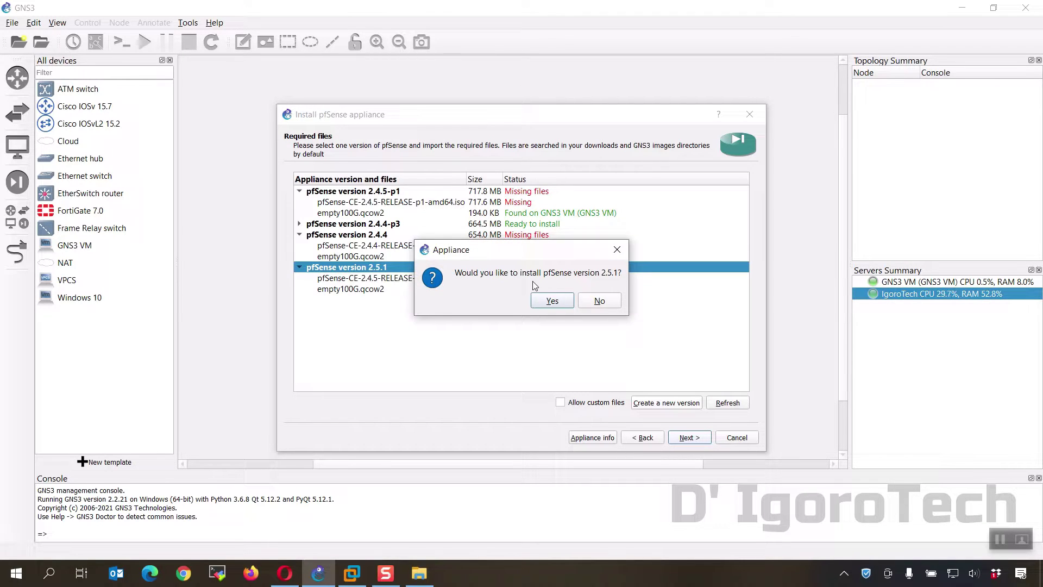
Confirm installing pfSense 2.5.1, finish the wizard and dismiss the template-added message
click(558, 302)
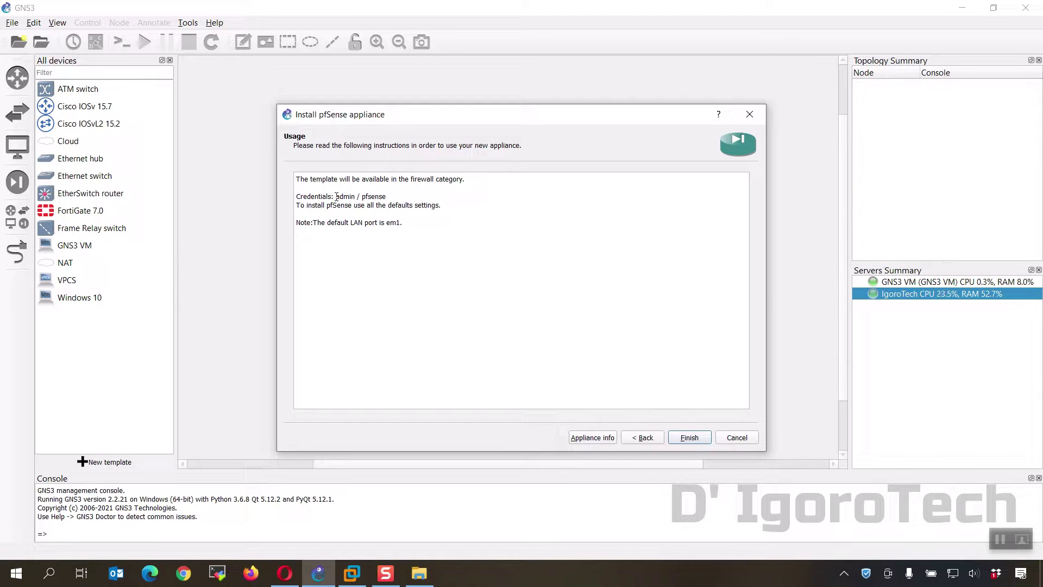
drag(337, 196, 382, 196)
click(689, 437)
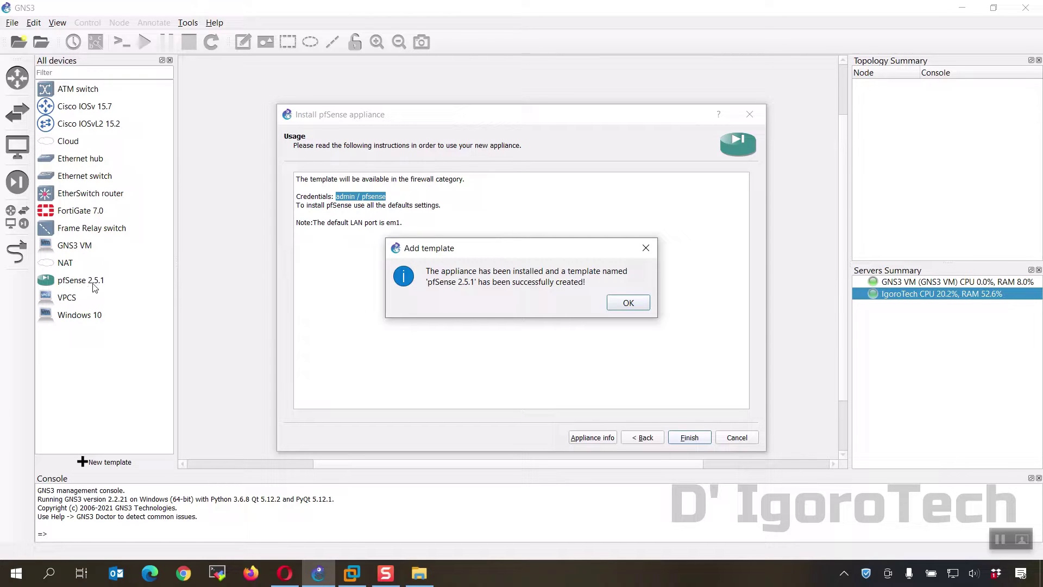
click(627, 305)
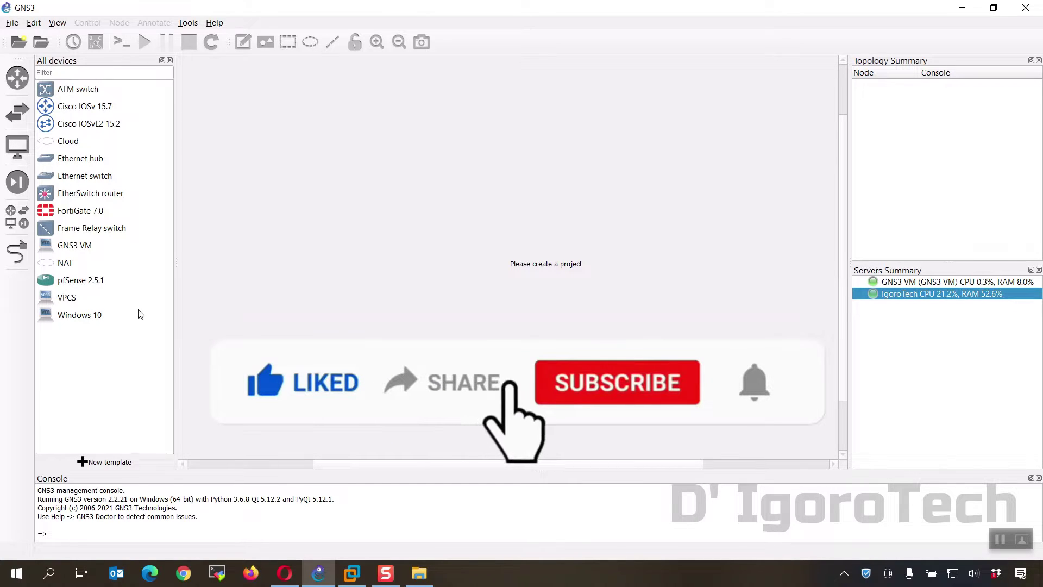
Give the pfSense 2.5.1 template the blue affinity-circle firewall symbol and show its CD/DVD image setting
click(77, 287)
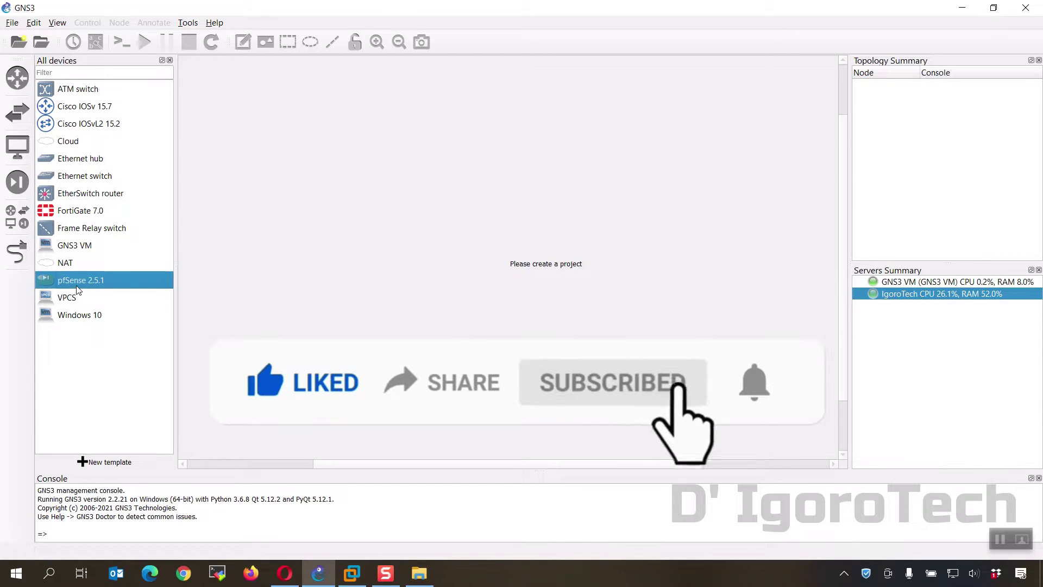
right_click(77, 286)
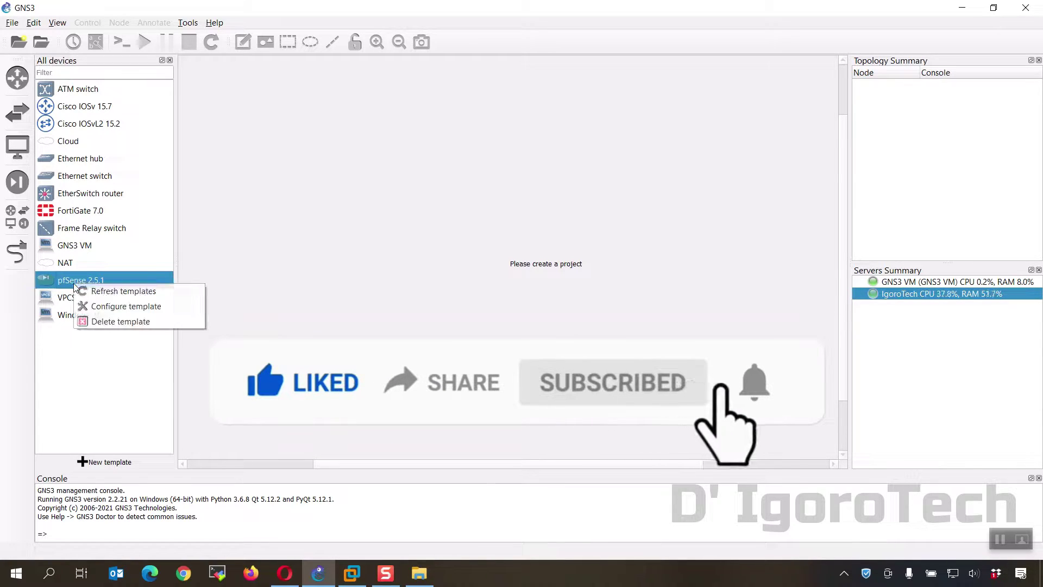
click(98, 308)
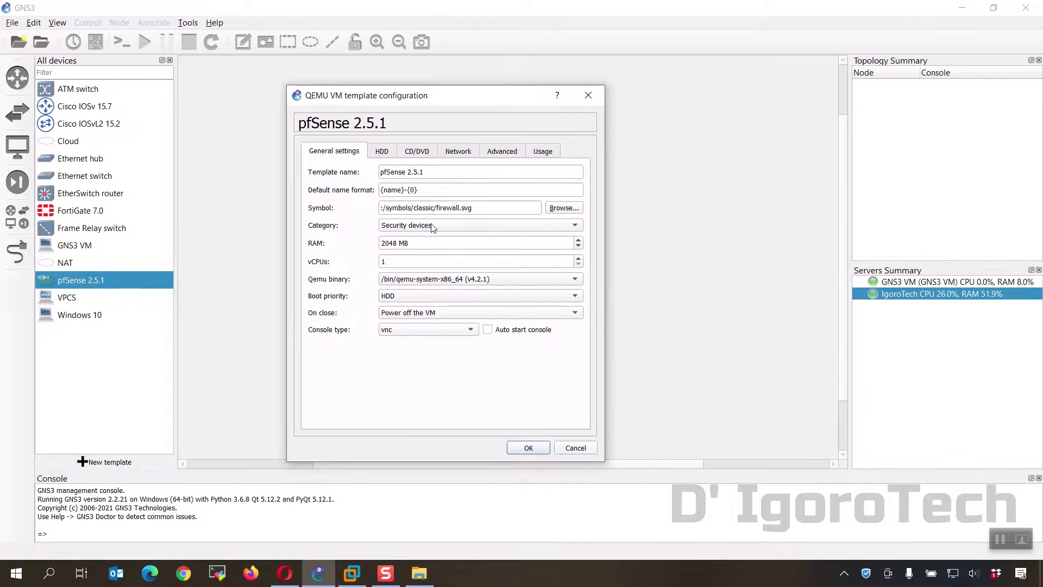
click(559, 210)
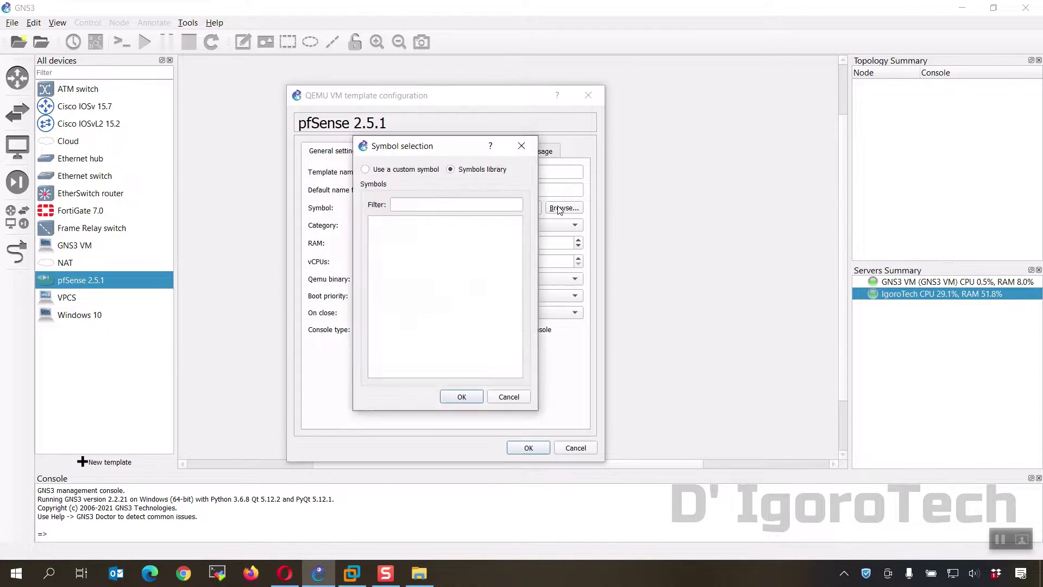
click(372, 232)
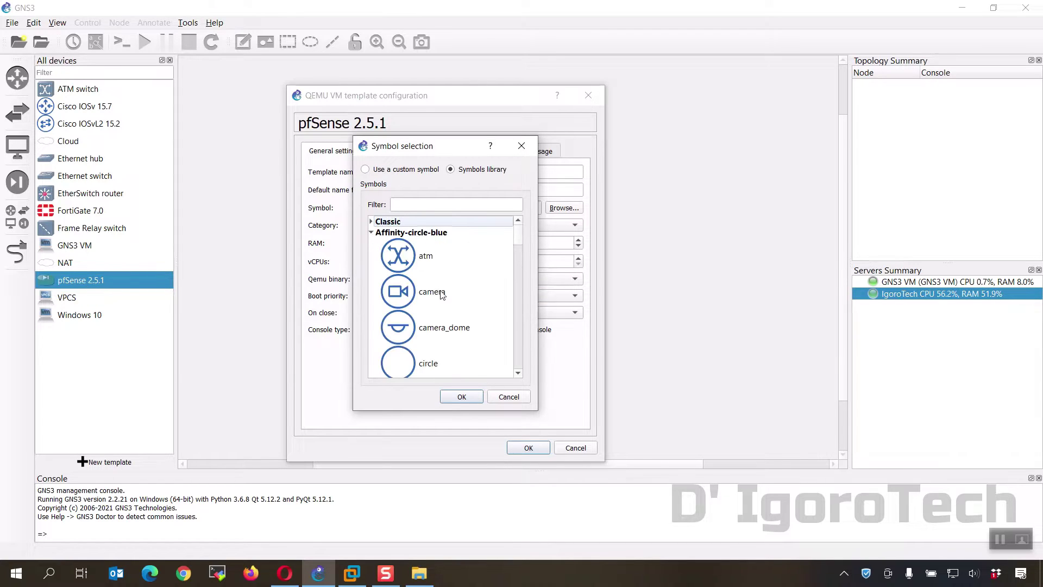
scroll(415, 337, down, 5)
click(416, 340)
scroll(416, 341, down, 1)
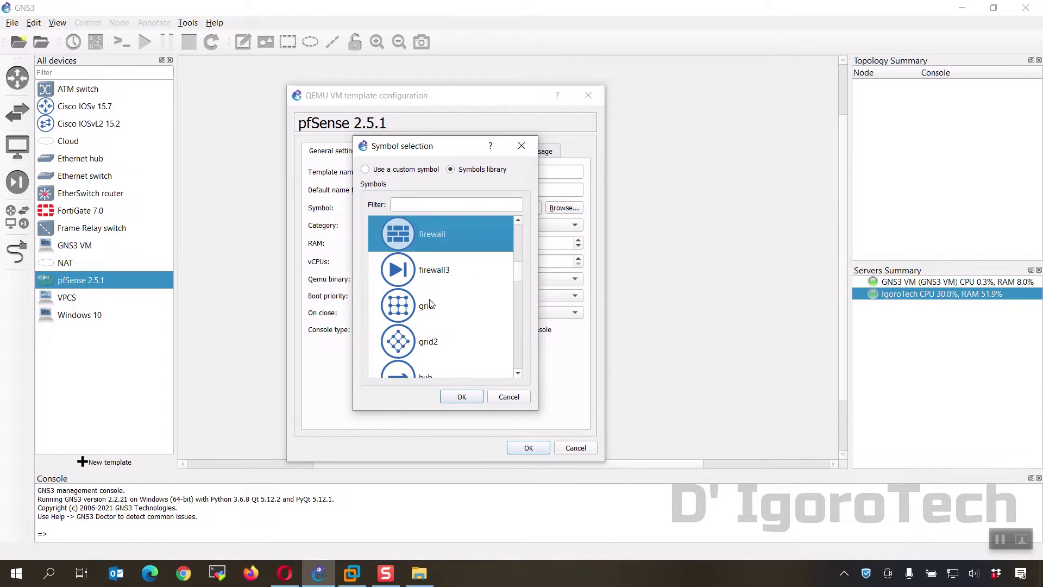
click(462, 397)
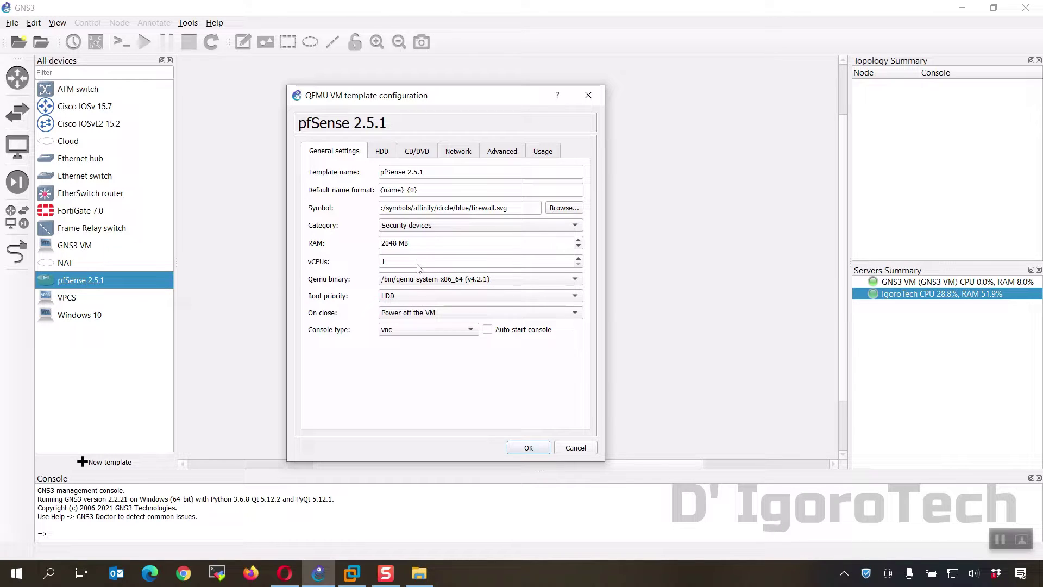
click(416, 152)
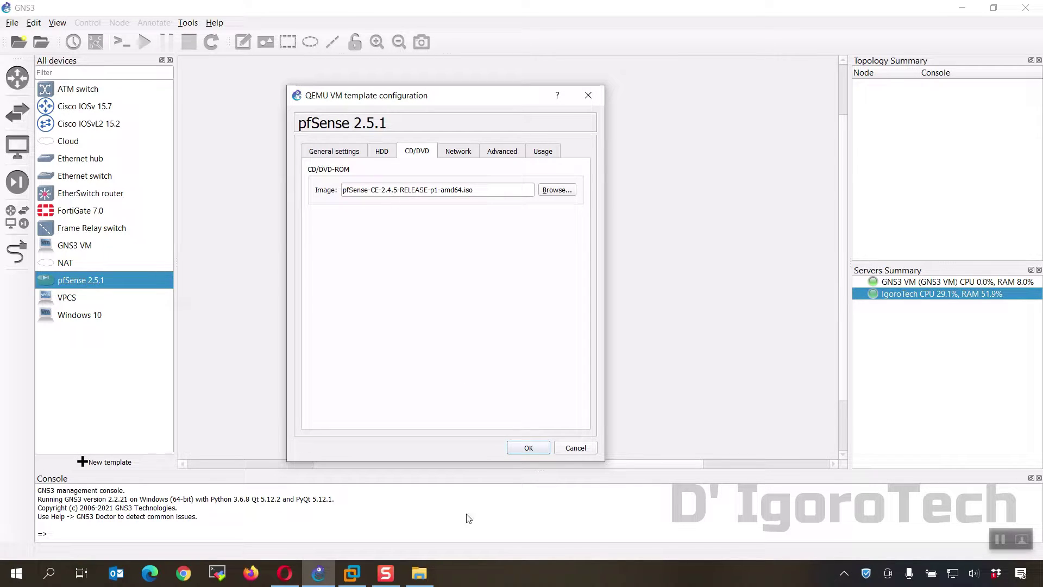
Extract pfSense-CE-2.5.1-RELEASE-amd64.iso into its own Downloads folder, open it, and return to GNS3
click(419, 574)
click(302, 196)
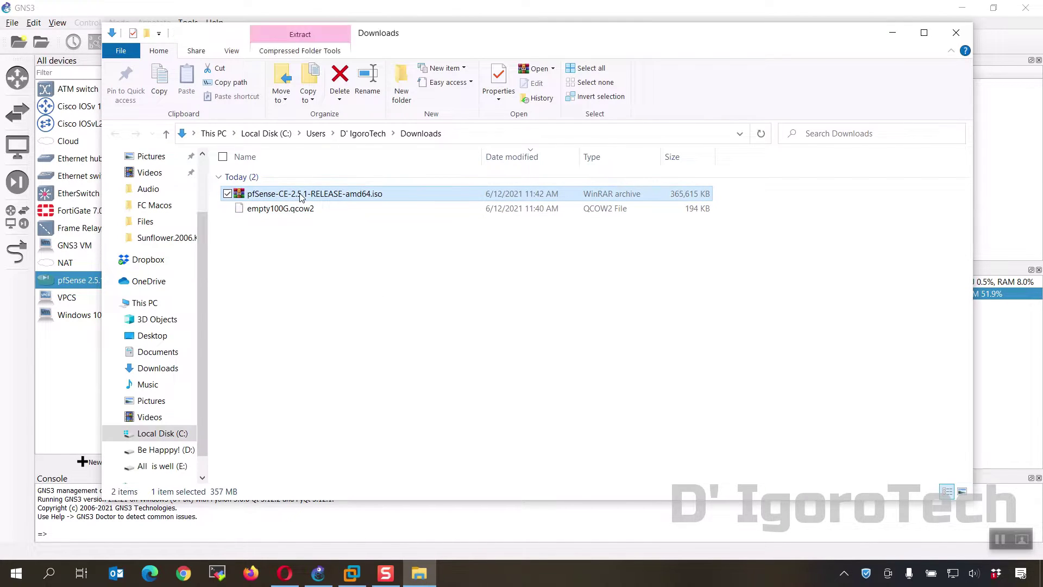
right_click(302, 195)
click(293, 236)
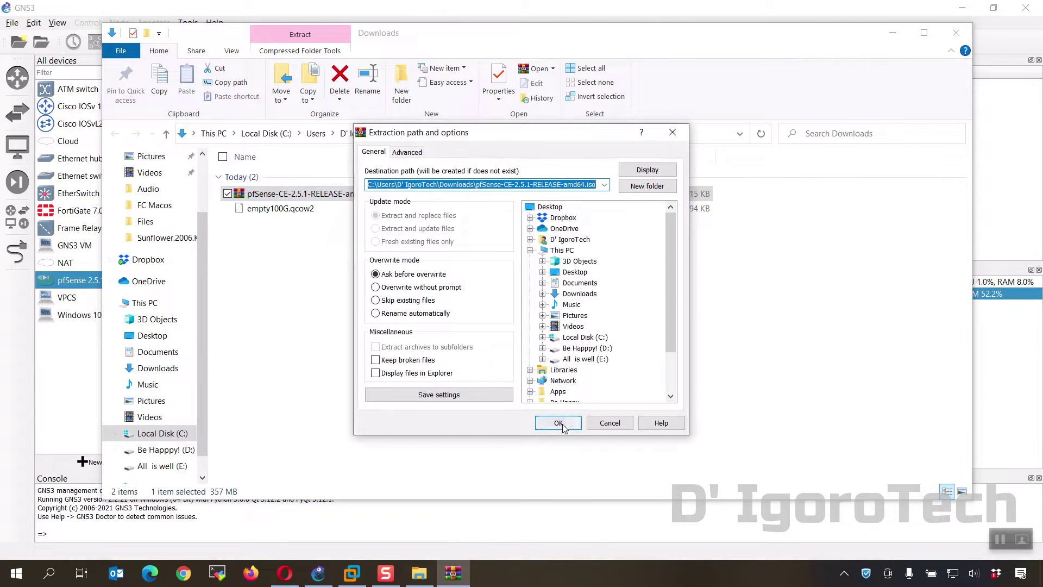
click(558, 423)
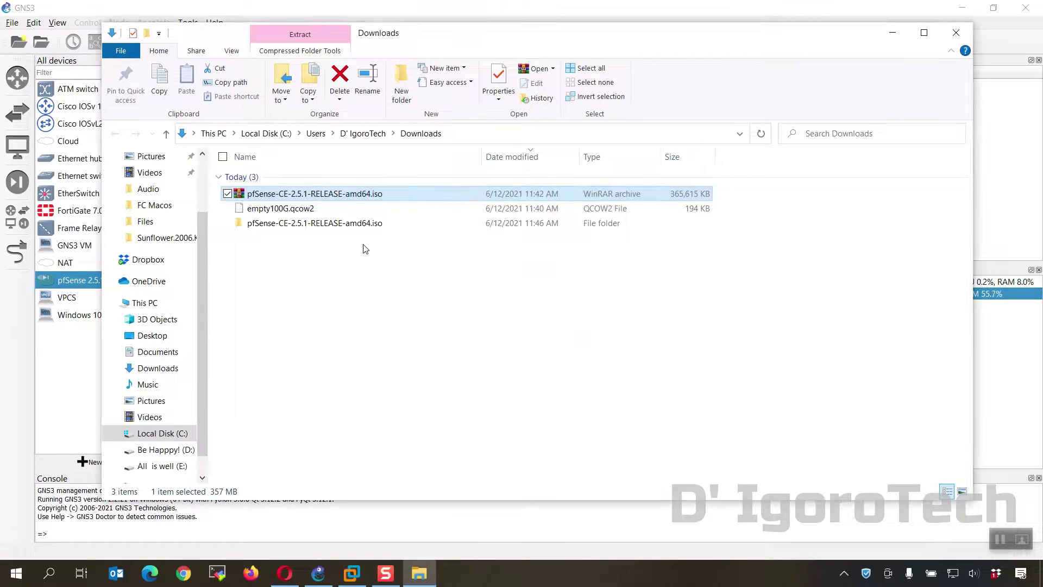
double_click(304, 222)
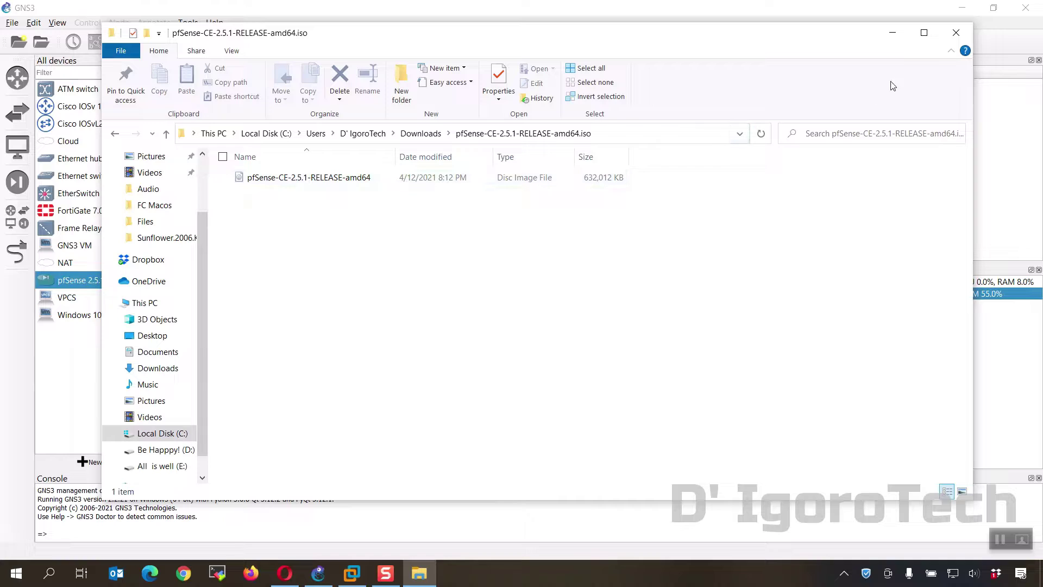
click(894, 37)
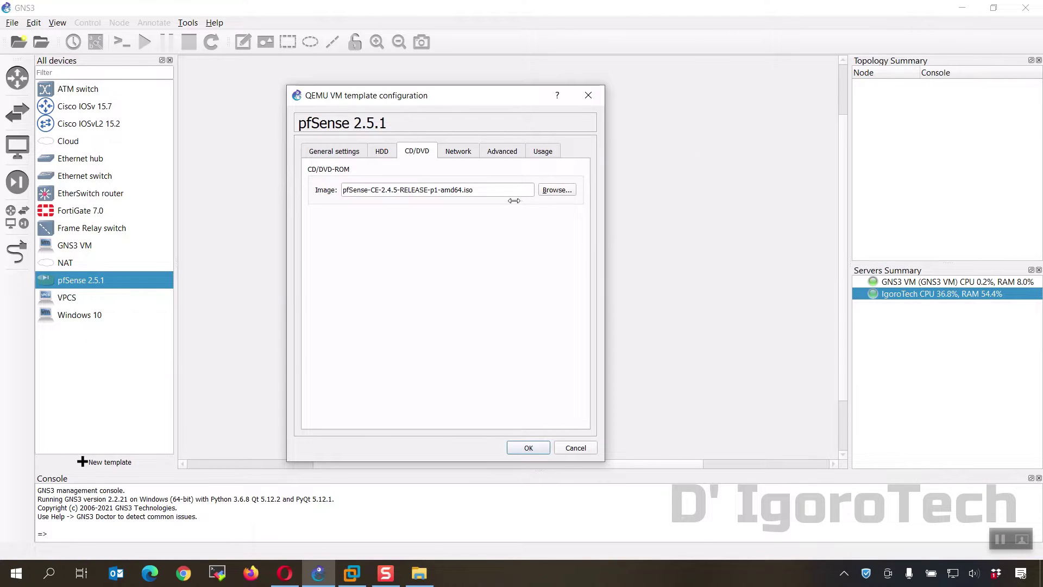
Point the template's CD/DVD image to the extracted pfSense-CE-2.5.1-RELEASE-amd64.iso and save the template
click(555, 190)
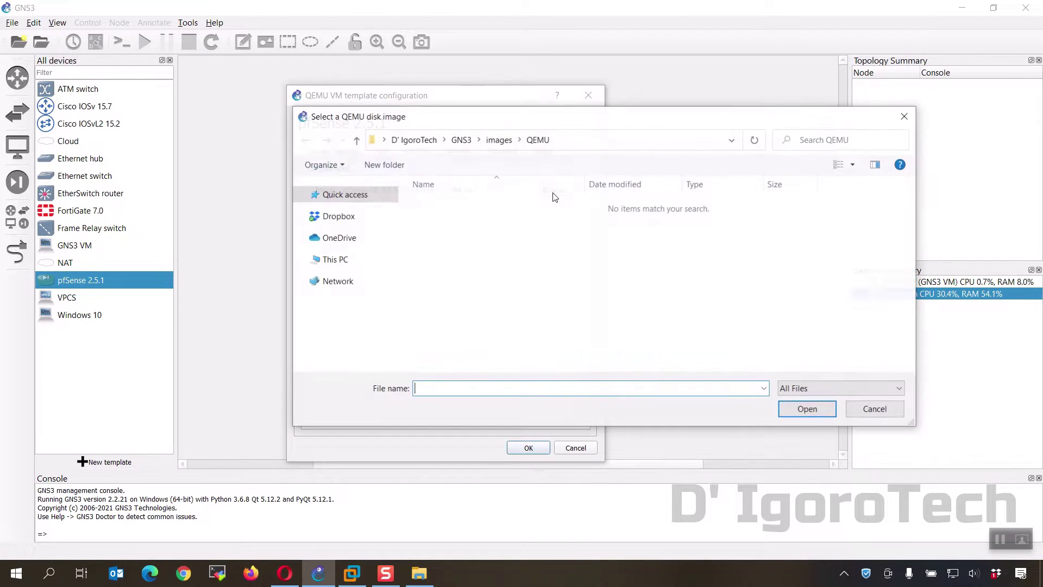
click(353, 228)
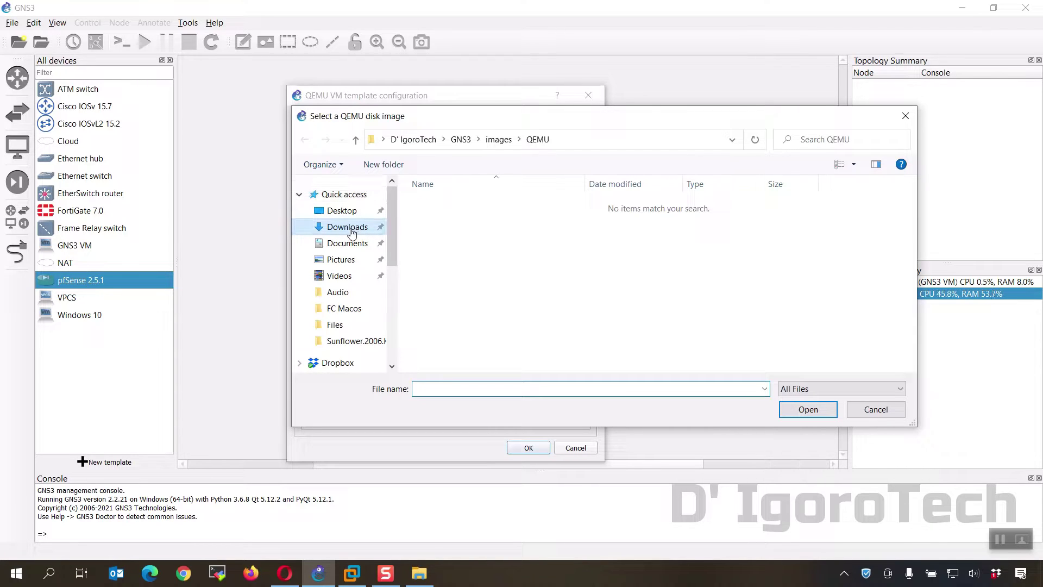
double_click(441, 251)
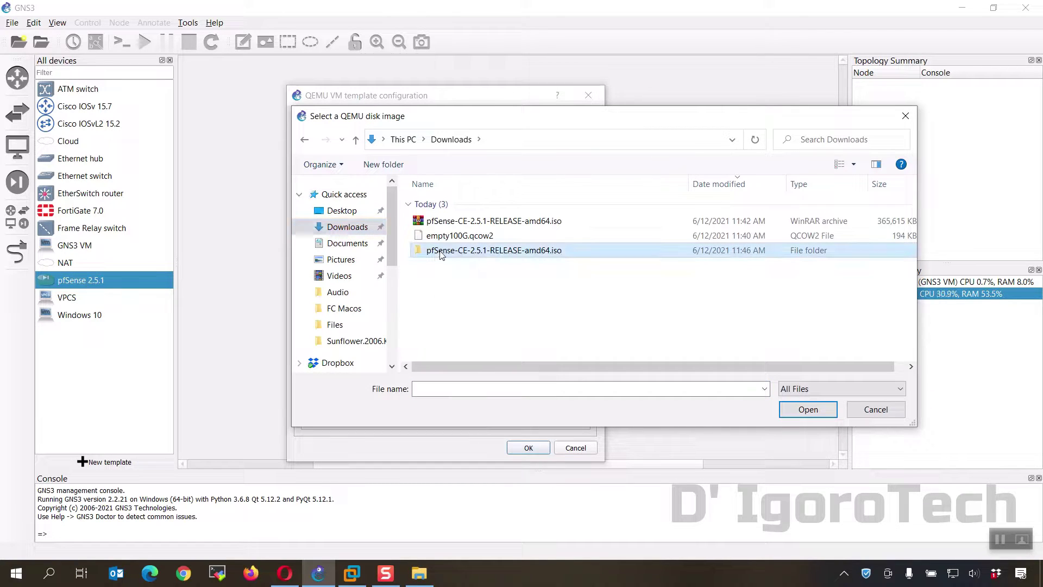
double_click(443, 206)
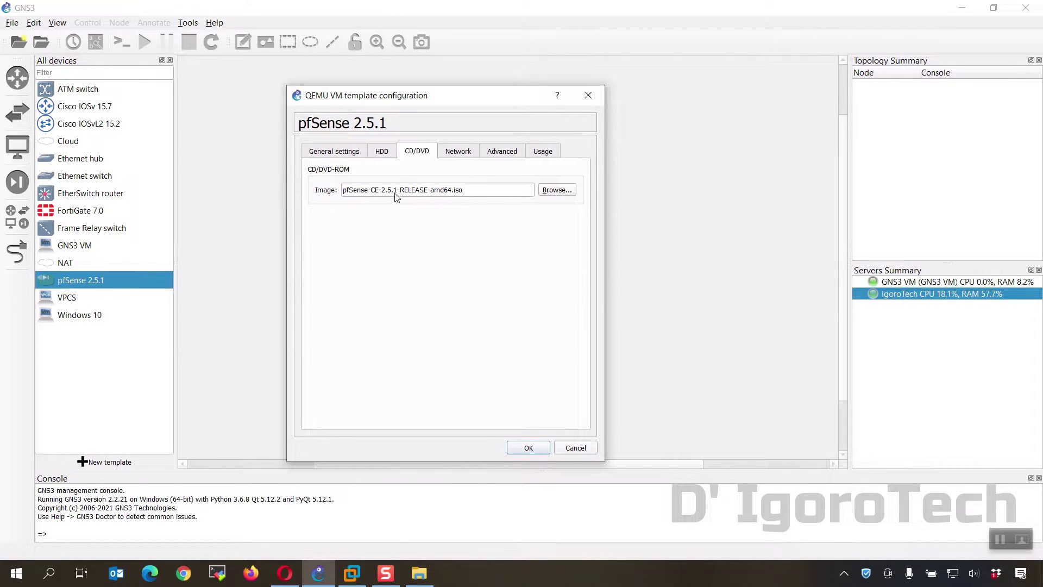
click(456, 153)
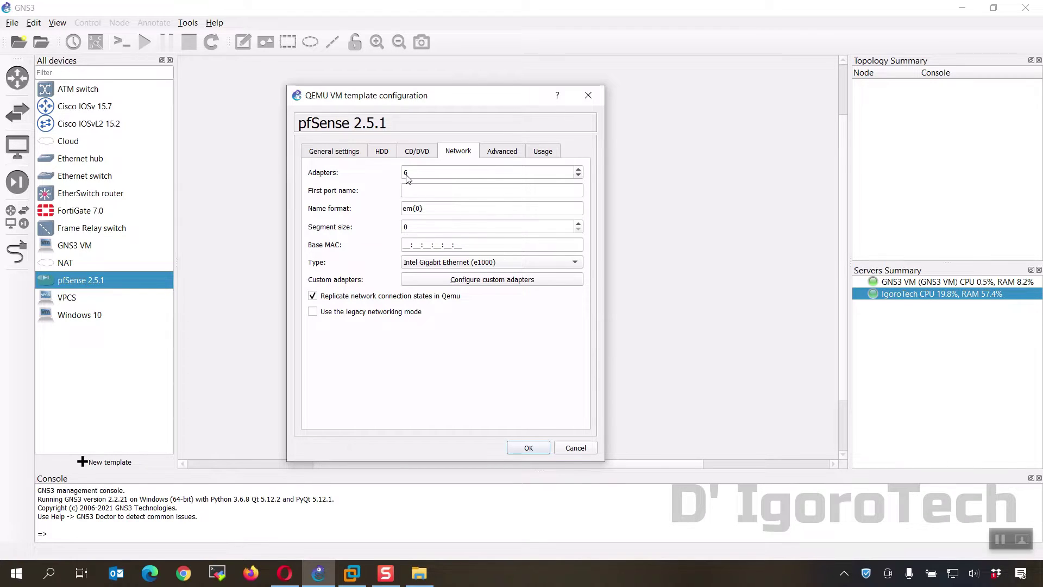
click(527, 448)
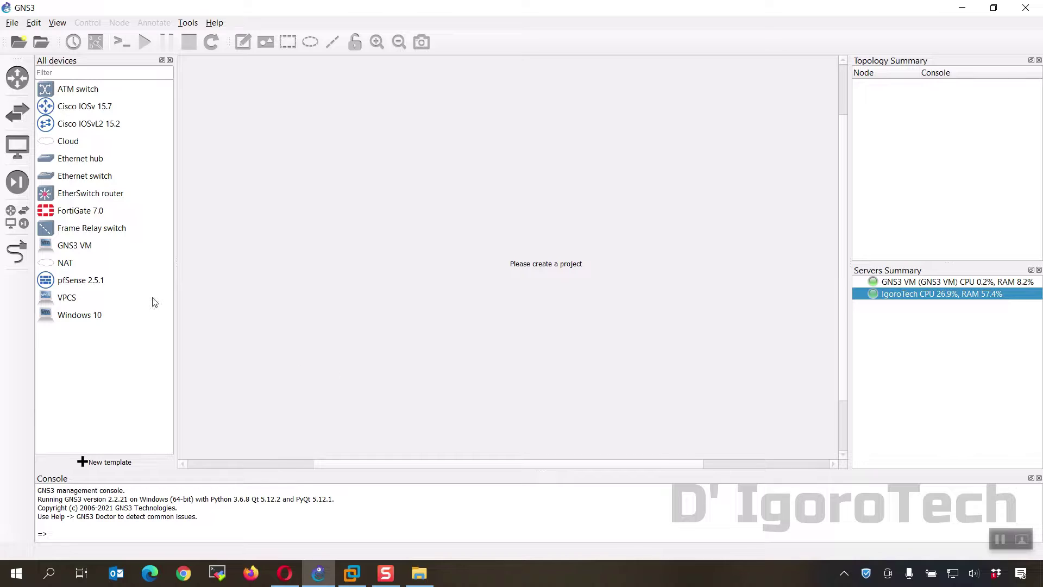
Create a new blank project named Project PF
click(69, 285)
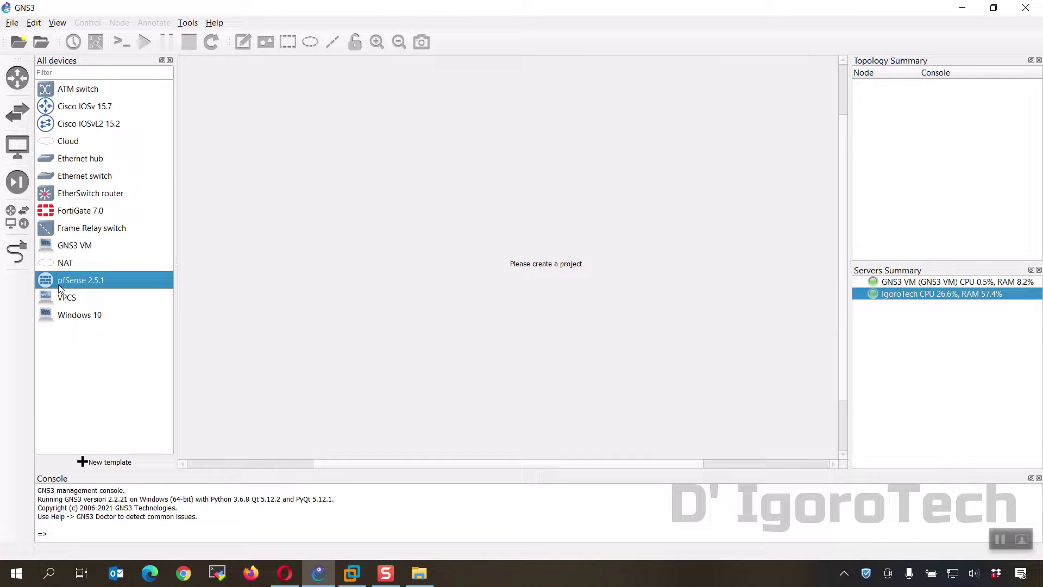
click(12, 24)
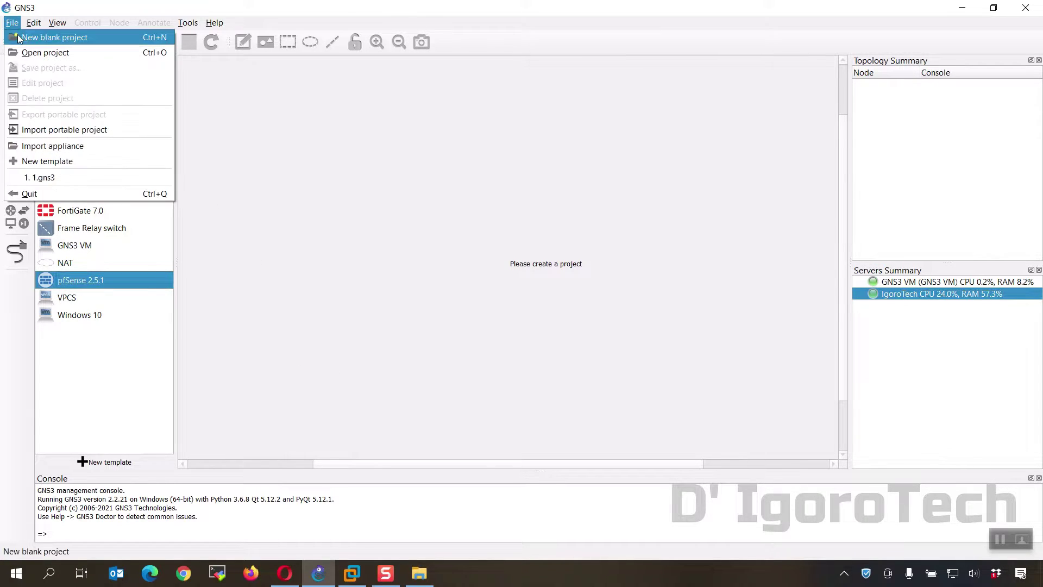
click(20, 42)
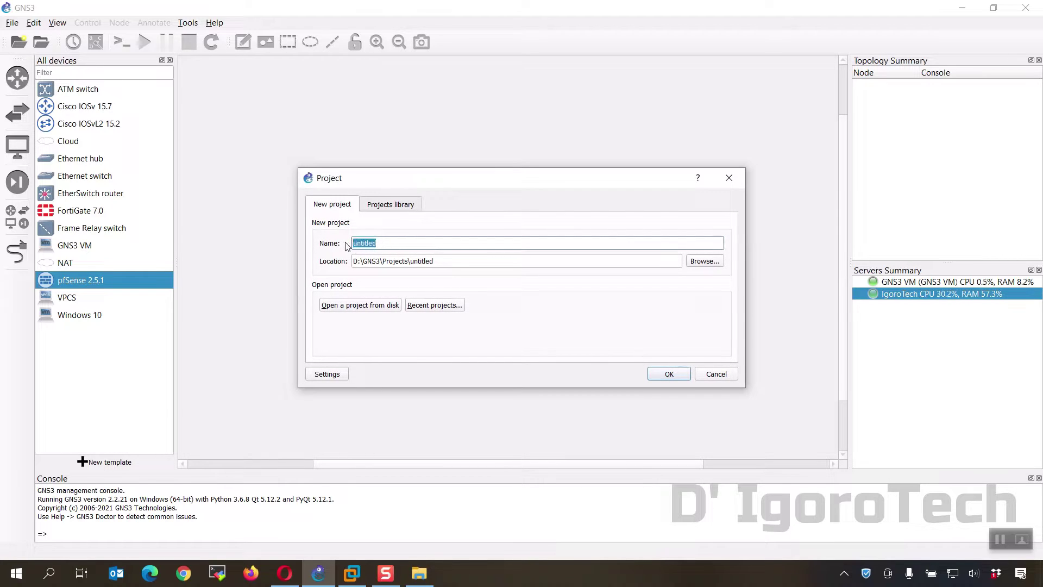
text(Project PF)
click(669, 375)
Add Cloud1 on the GNS3 VM, plus pfSense 2.5.1 and Windows 10 nodes below it
click(87, 143)
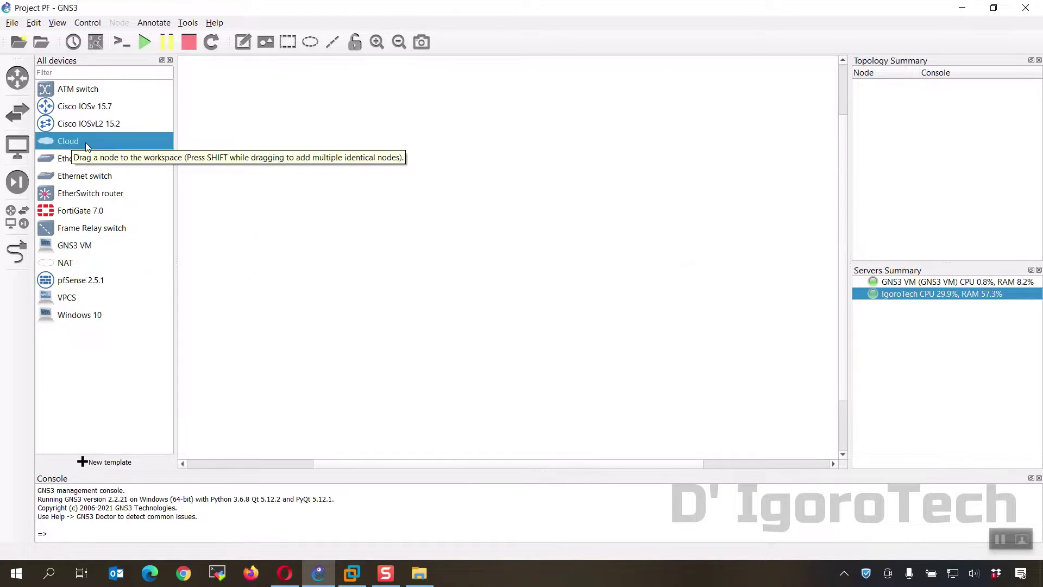
drag(67, 146, 328, 157)
click(491, 288)
click(503, 301)
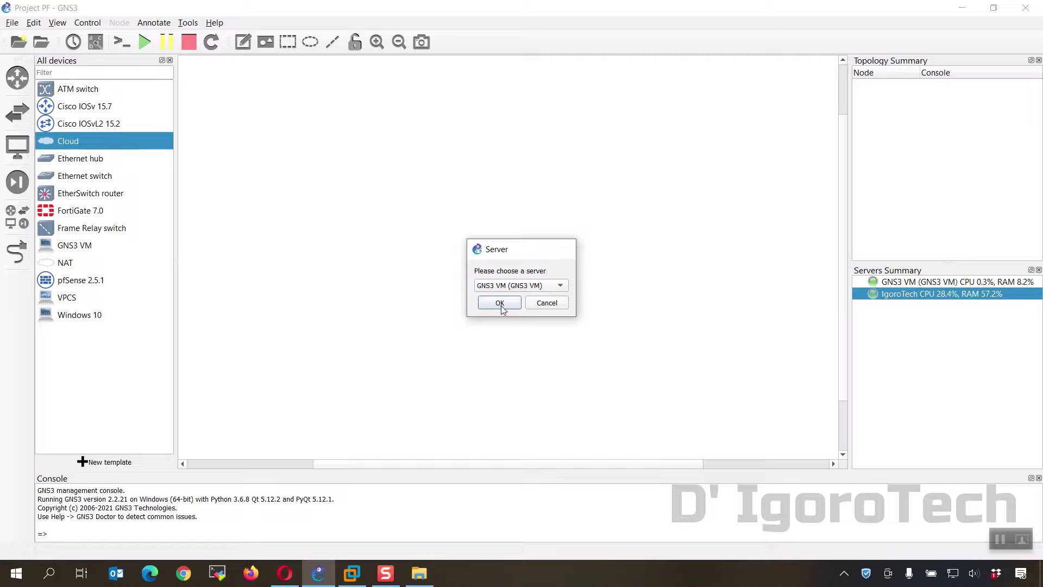
click(500, 303)
drag(64, 282, 338, 262)
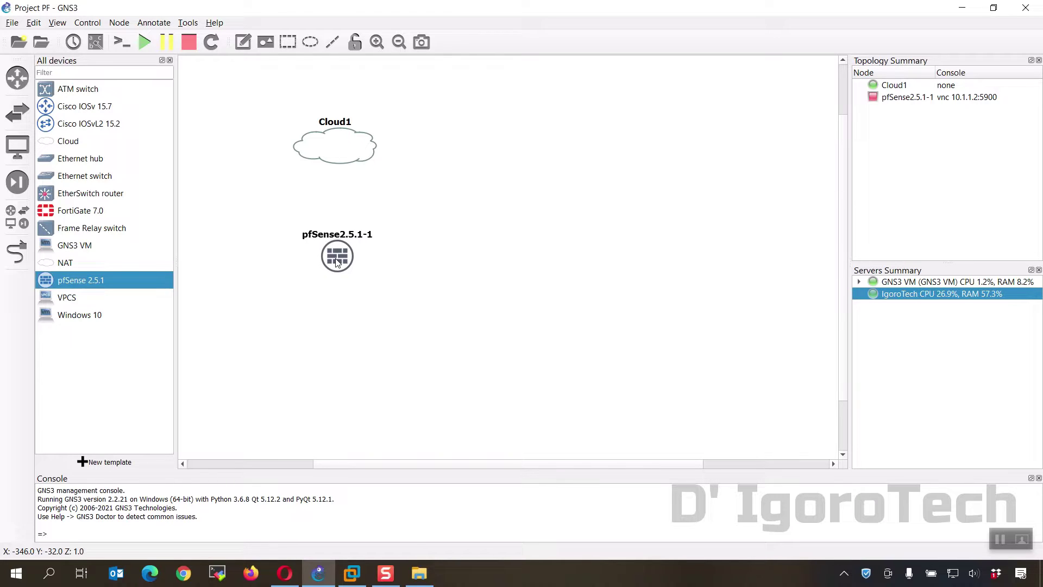
drag(76, 315, 272, 369)
drag(152, 403, 239, 137)
In VMware Workstation, open the GNS3 VM's Settings to show its Bridged and NAT network adapters
click(352, 573)
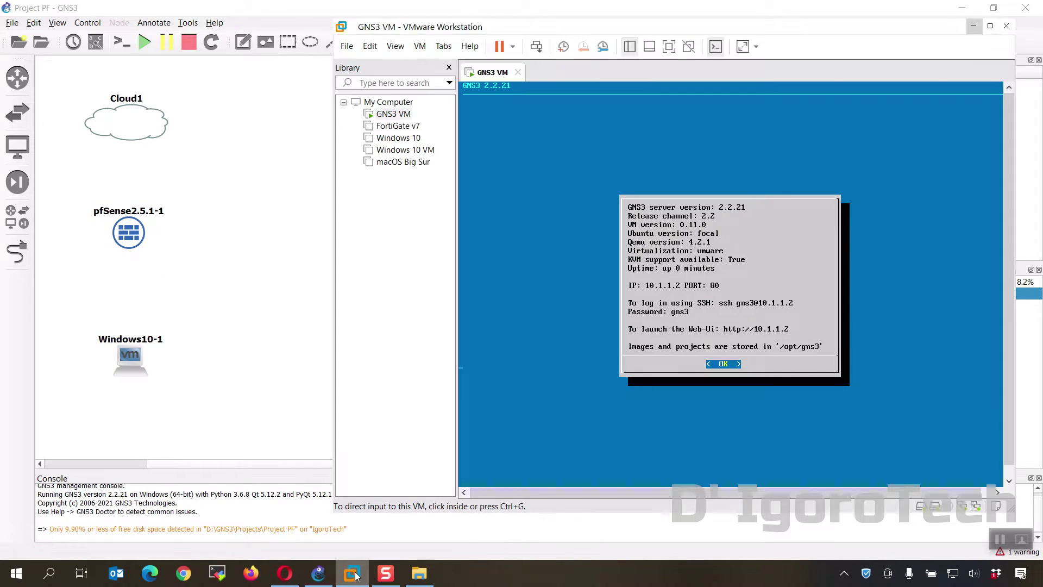
drag(637, 30, 541, 45)
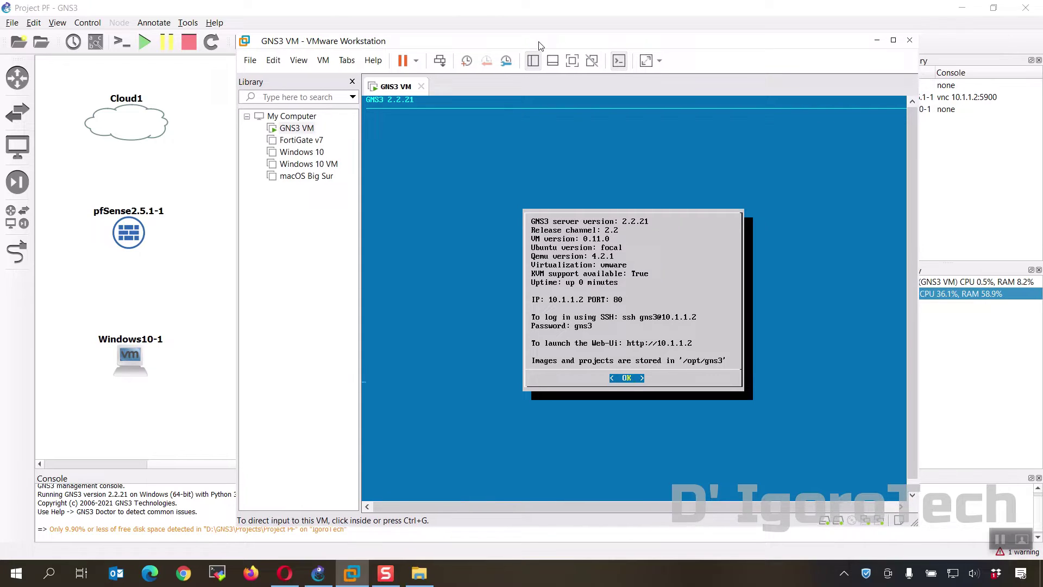
right_click(285, 130)
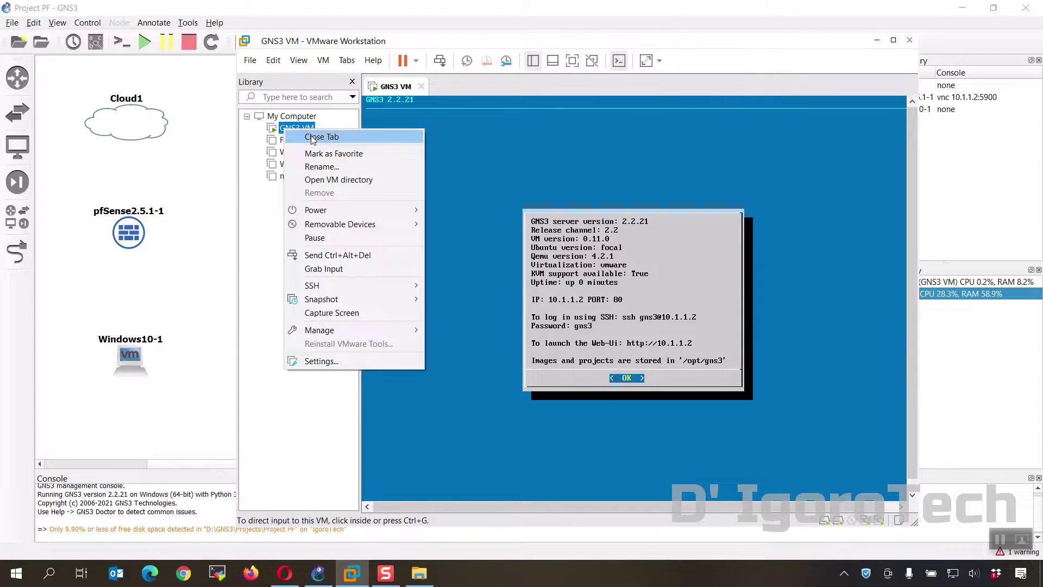
click(321, 361)
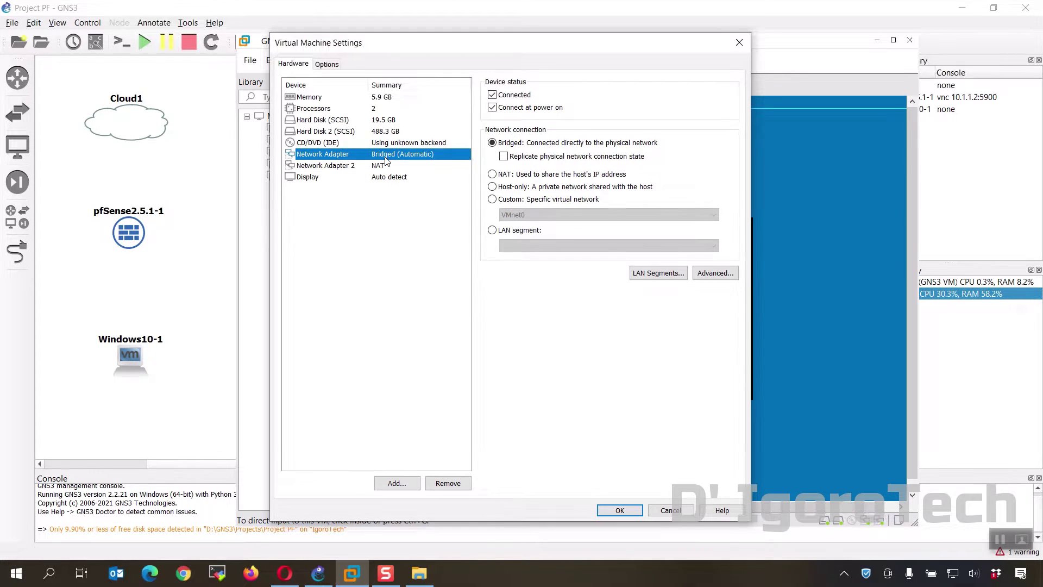
Show the Ethernet 5 adapter's network connection details, including its IPv4 address 10.1.1.6
right_click(953, 573)
click(930, 556)
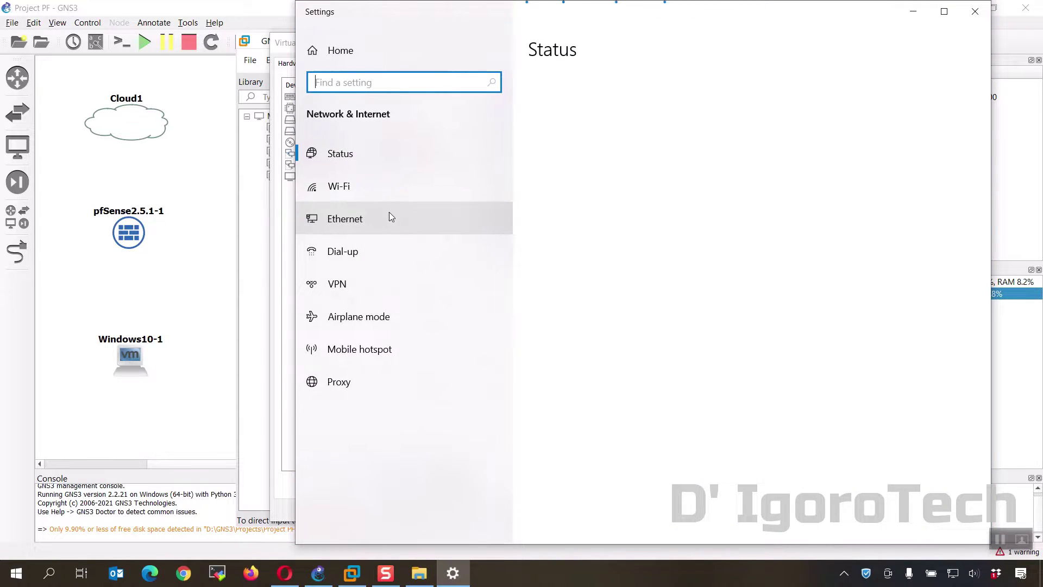
click(389, 217)
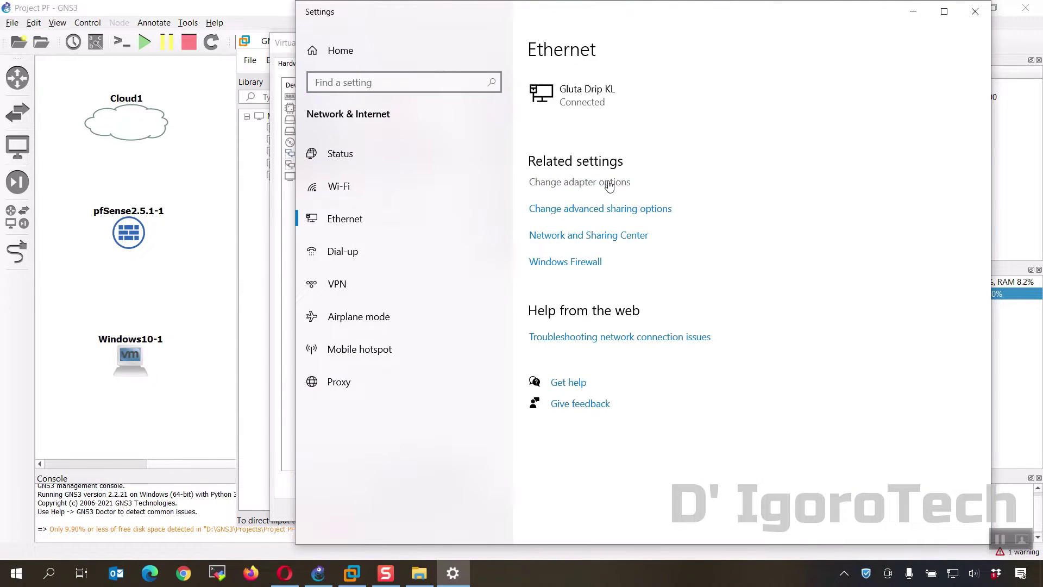
click(610, 183)
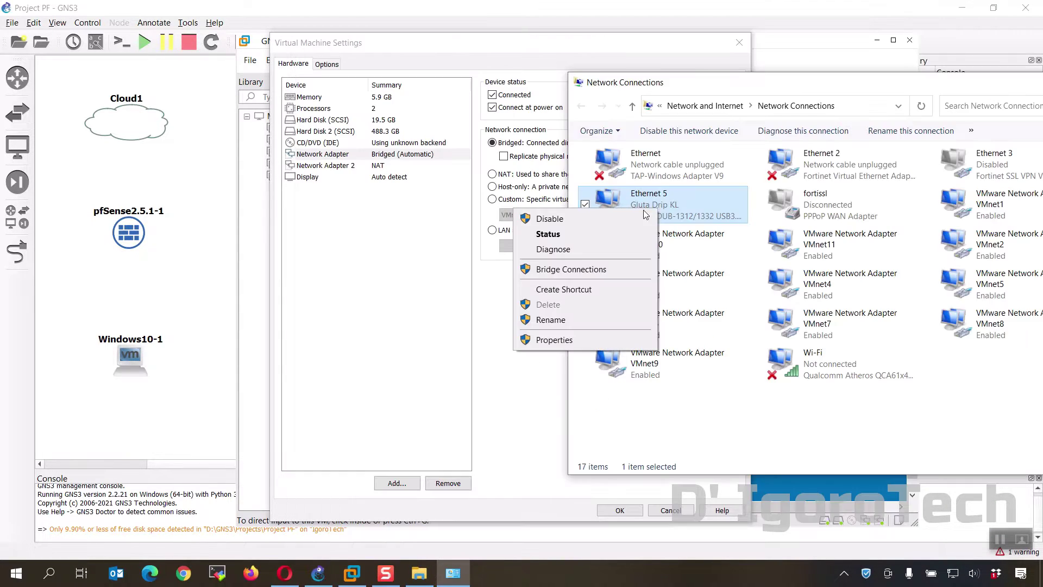
click(643, 208)
click(651, 257)
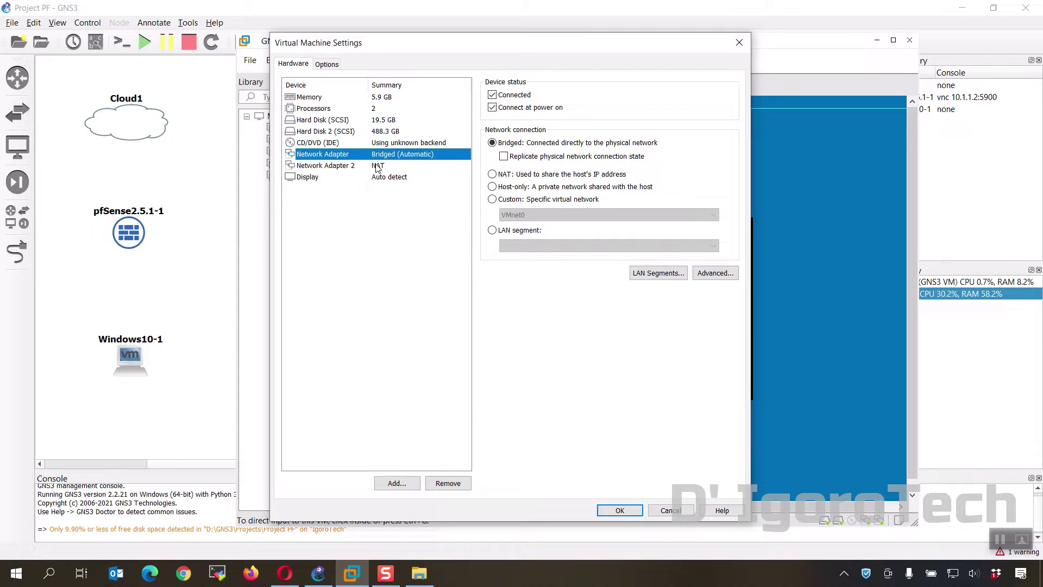
Add Network Adapter 3 to the GNS3 VM and set it to Bridged
click(398, 483)
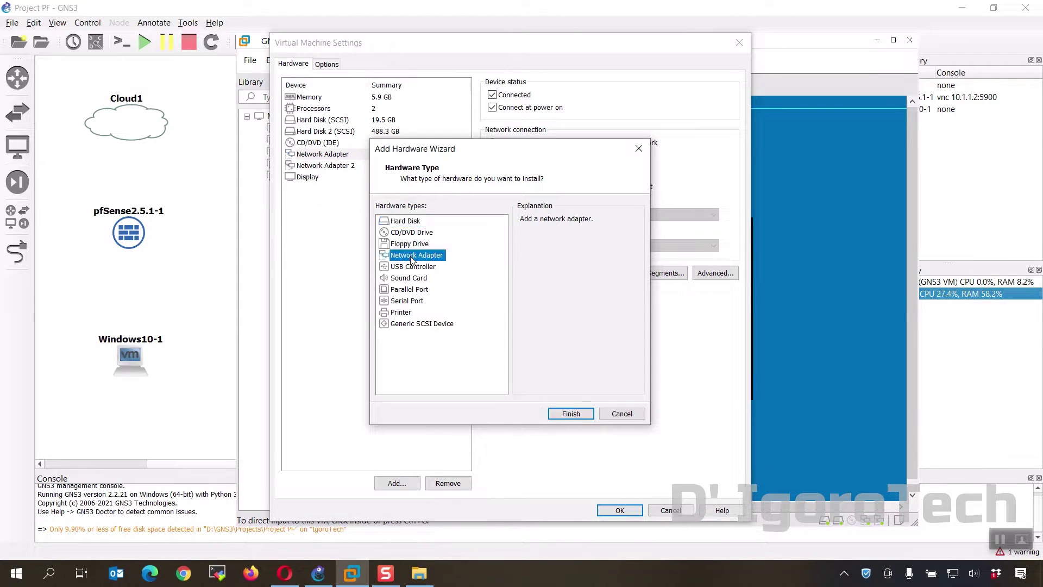
click(571, 414)
click(381, 178)
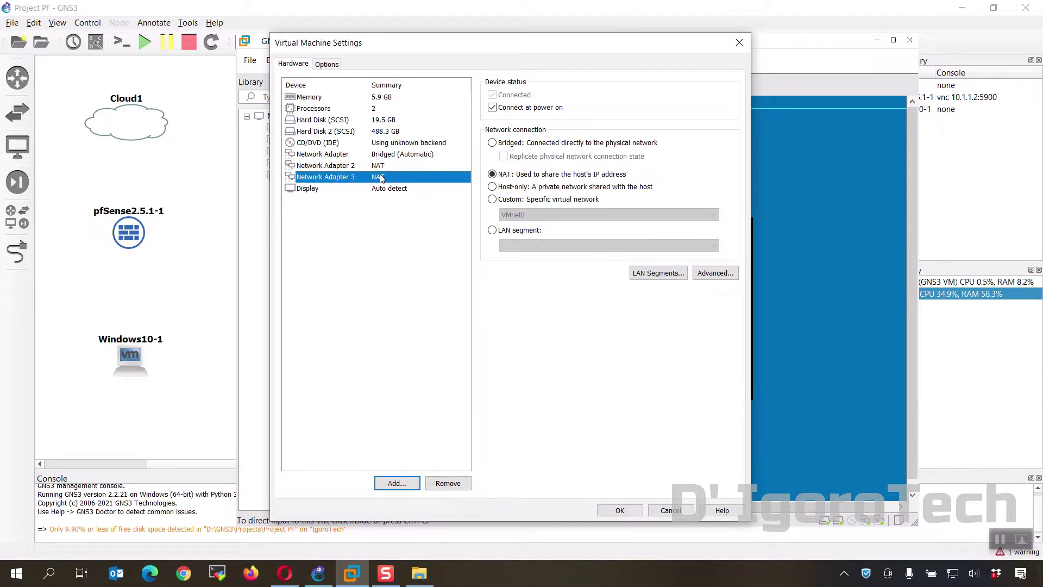
click(492, 143)
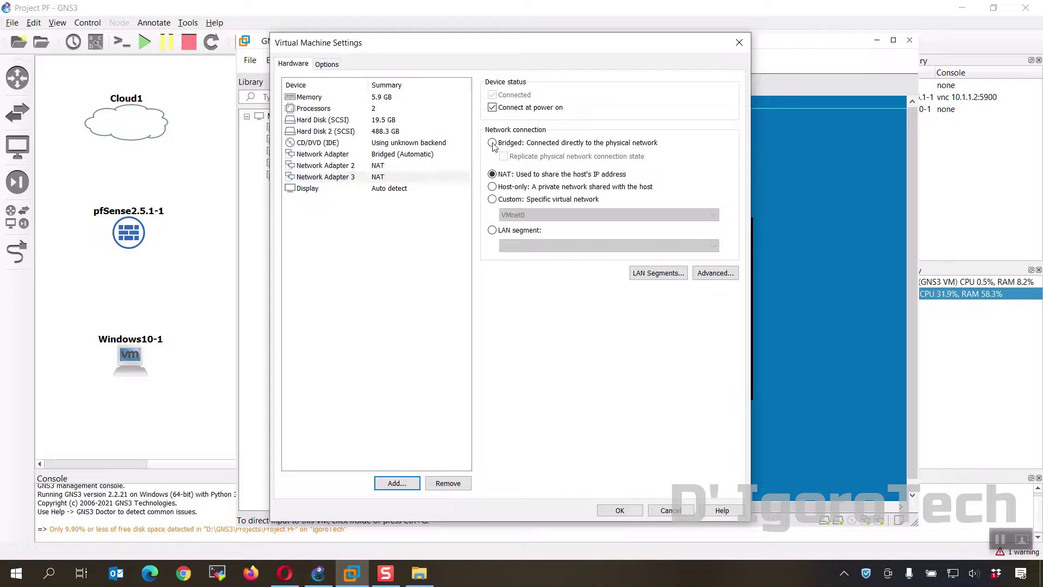
click(492, 144)
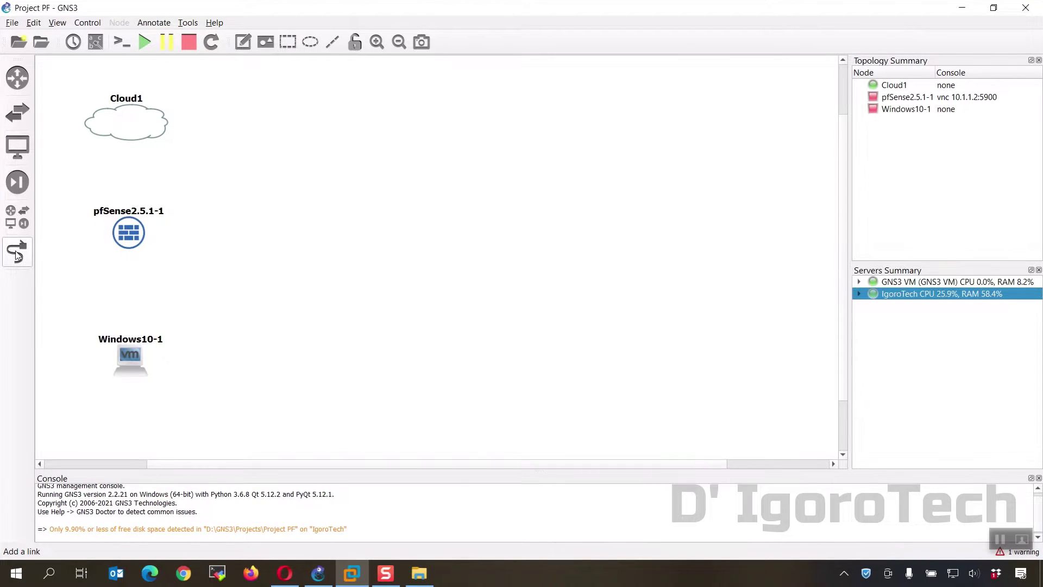
Link Cloud1's eth0 port to pfSense's em0 port
click(18, 255)
click(126, 135)
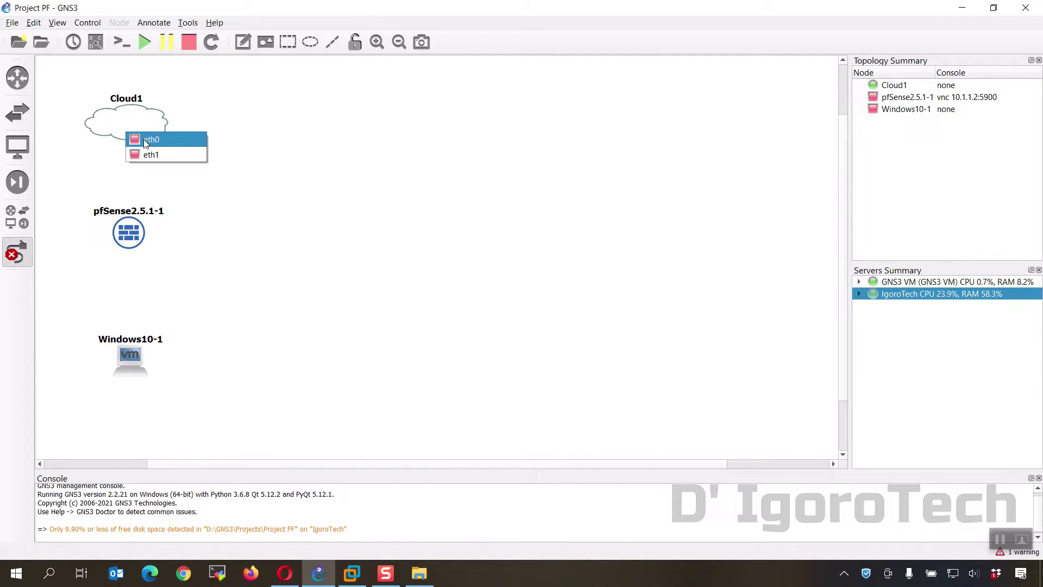
click(146, 141)
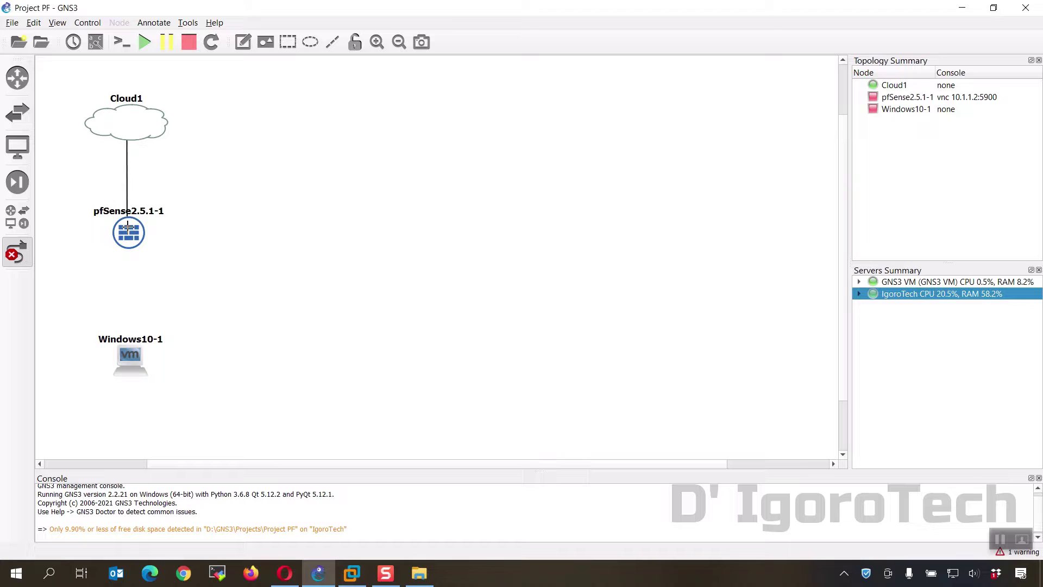
click(128, 228)
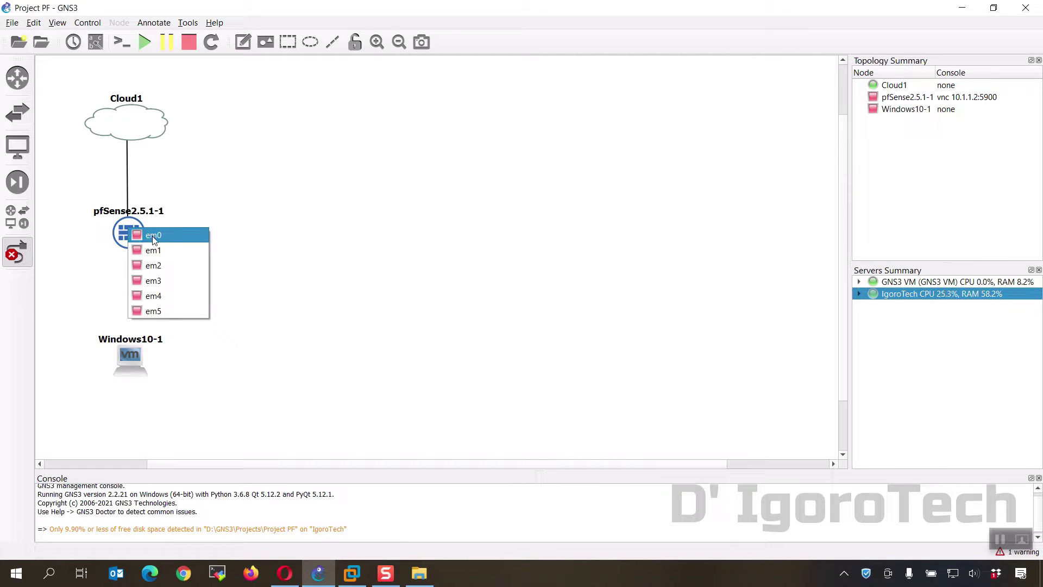
click(154, 239)
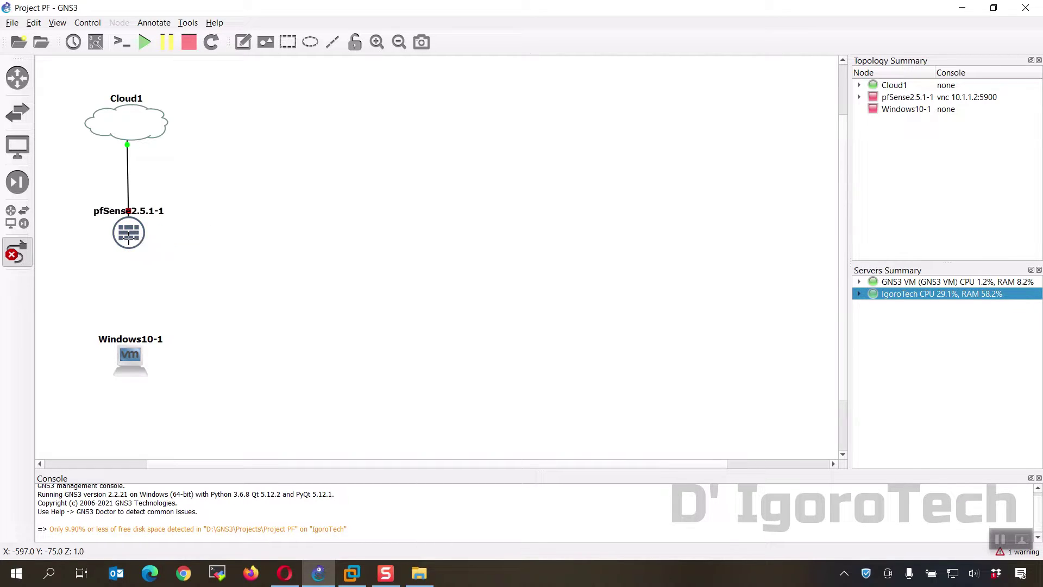
Link pfSense's em1 port to Windows10-1's e0 port
click(128, 237)
click(154, 262)
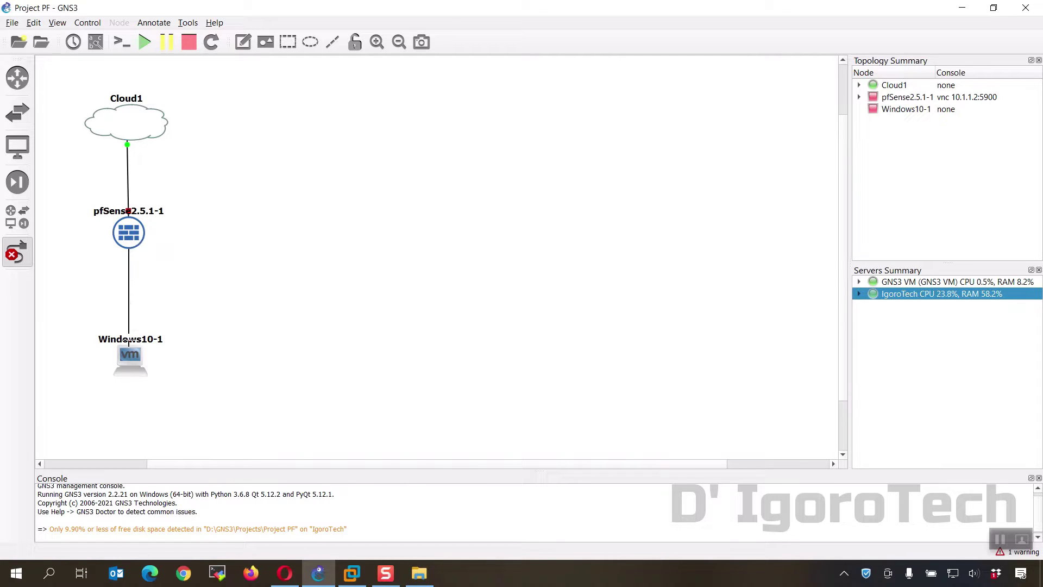
click(128, 357)
click(139, 364)
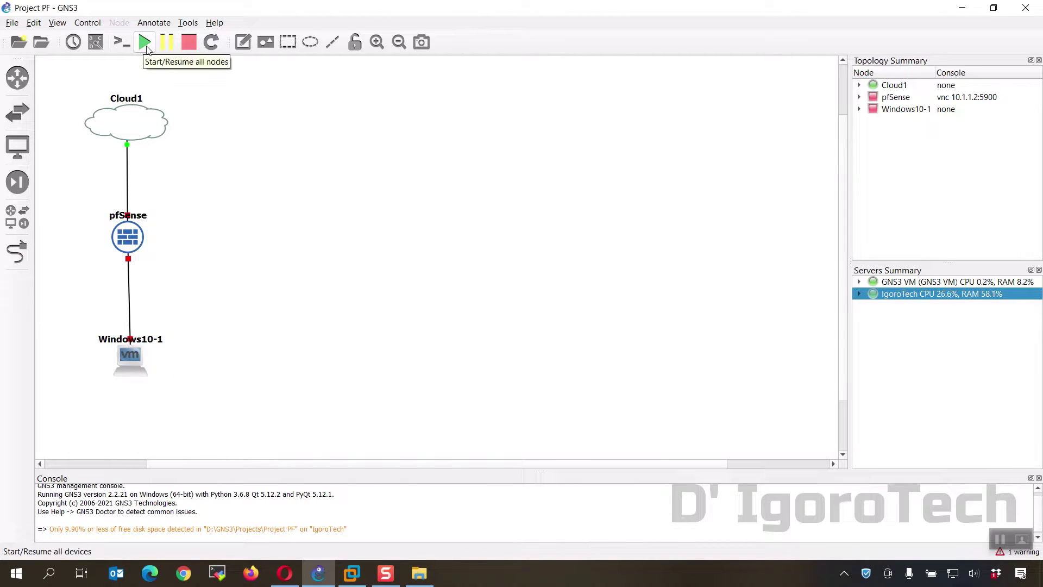
Start all nodes in the topology and open the pfSense console
click(145, 42)
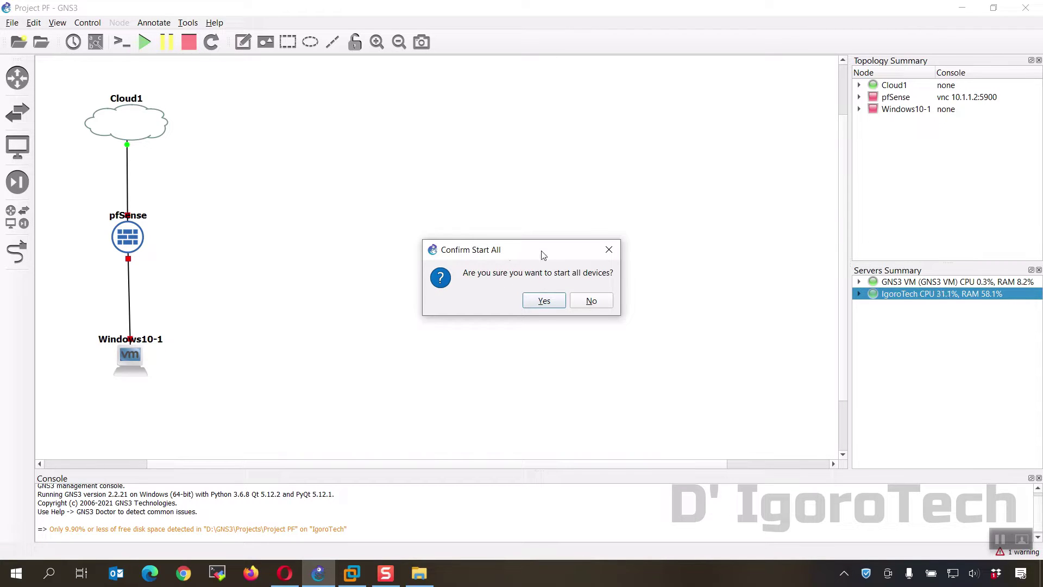
click(398, 253)
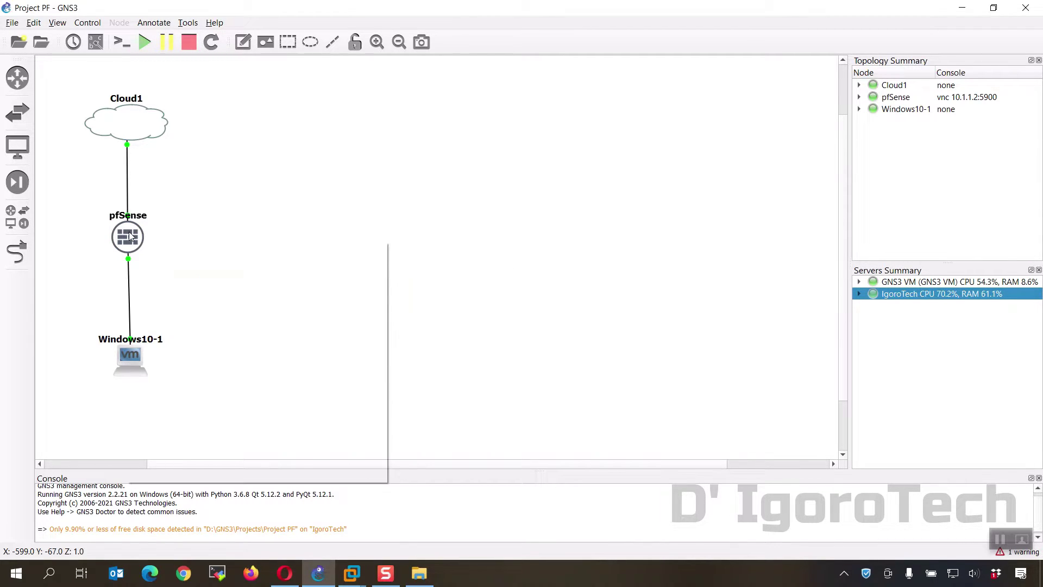
right_click(129, 235)
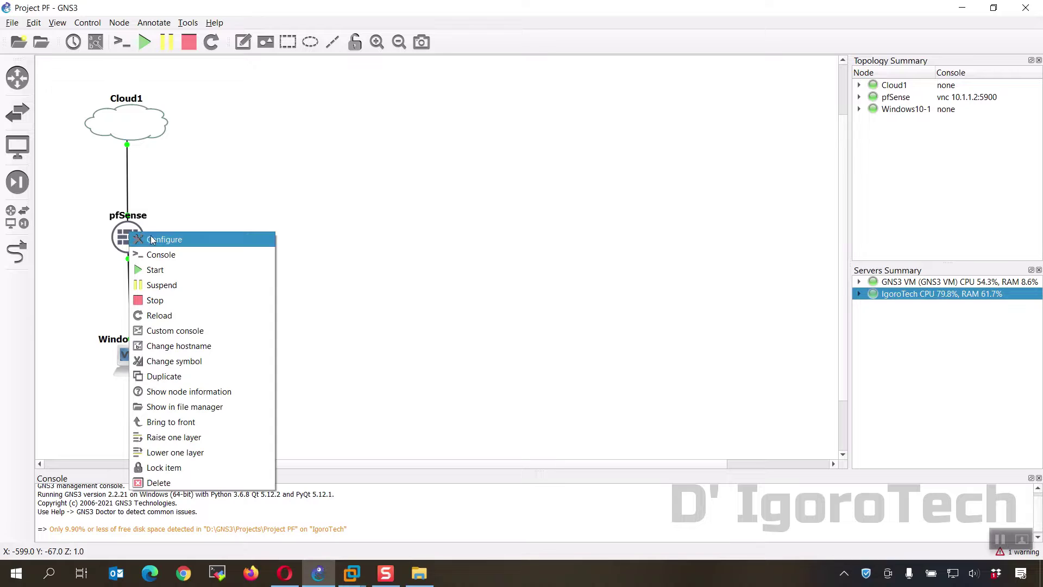
click(156, 254)
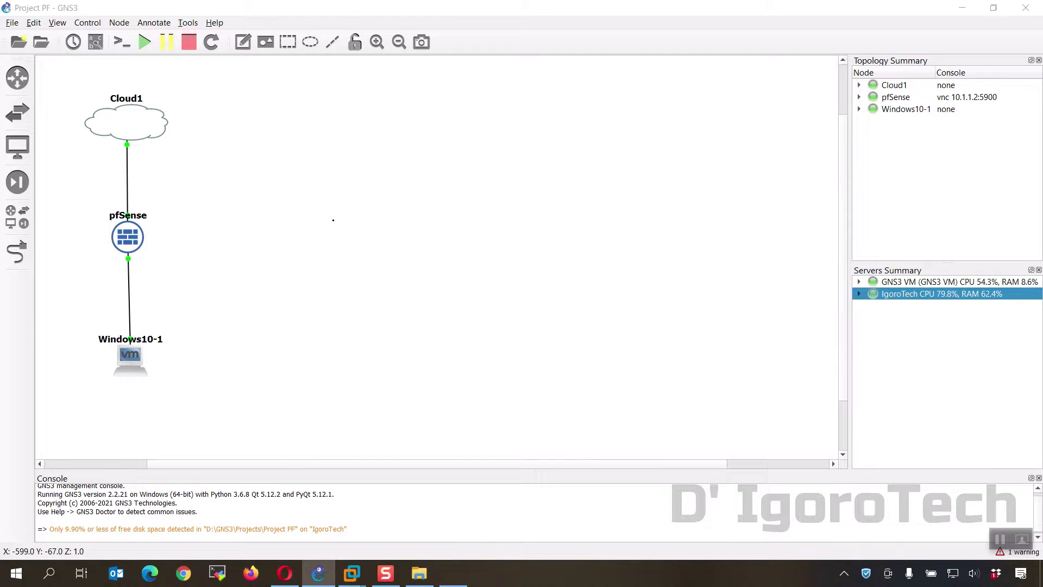
Show interface labels and move the em1 and e0 labels near their nodes
click(95, 41)
click(144, 152)
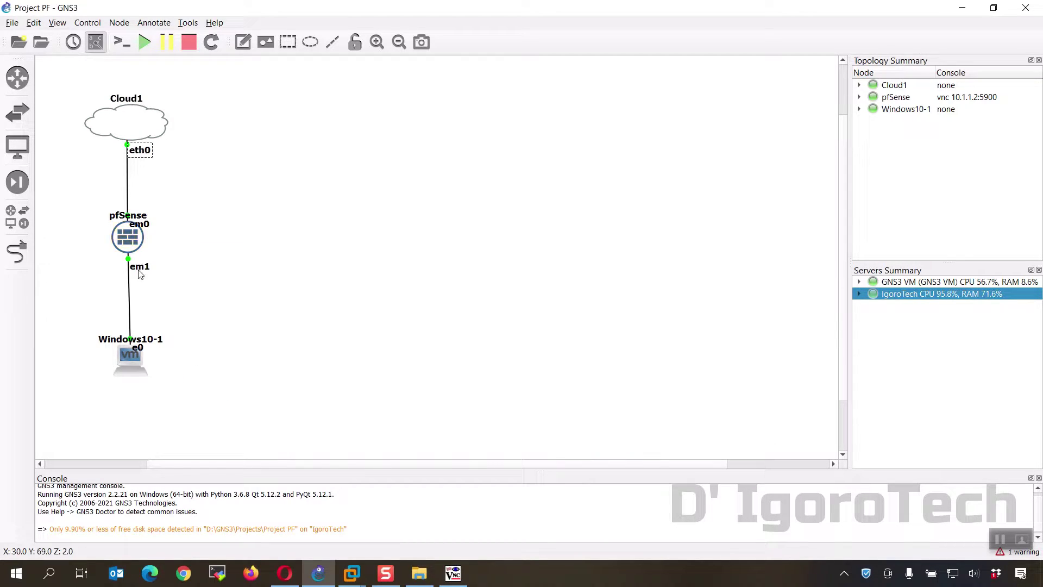
drag(143, 268, 143, 262)
drag(144, 351, 146, 336)
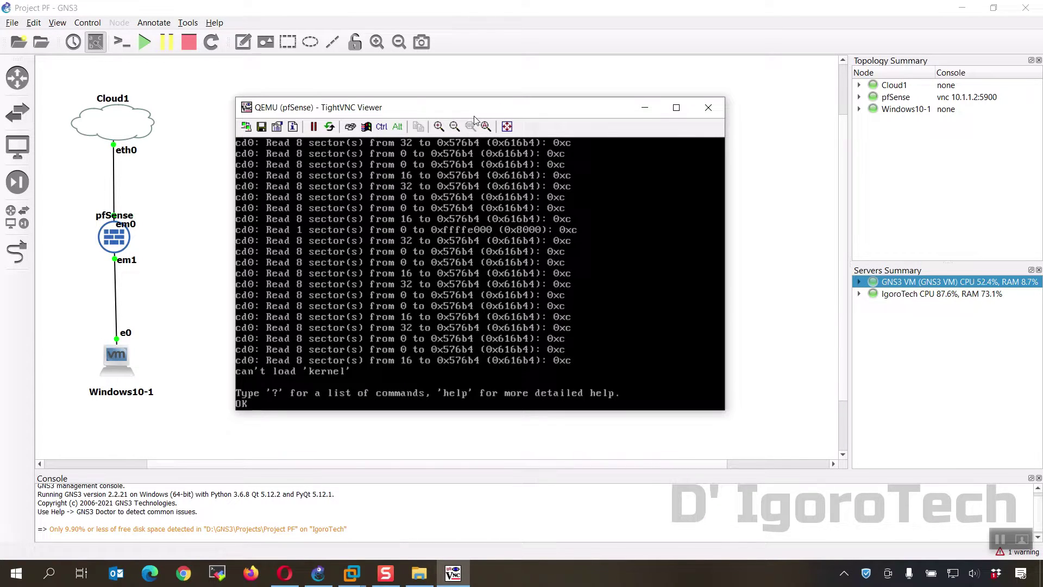
Close the unresponsive pfSense console, stop and restart the node, and reopen its console
key(Return)
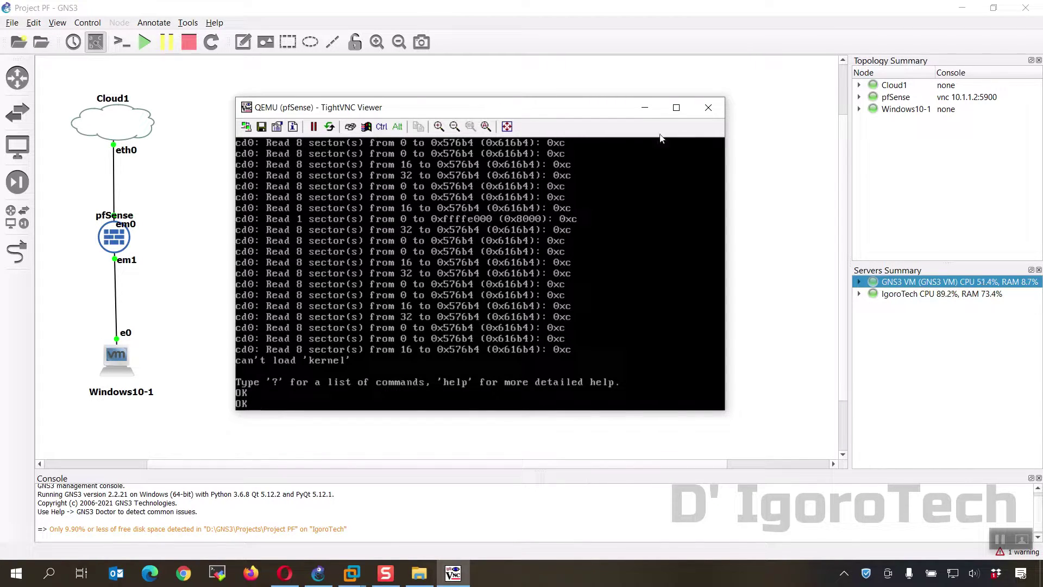
click(708, 107)
right_click(119, 241)
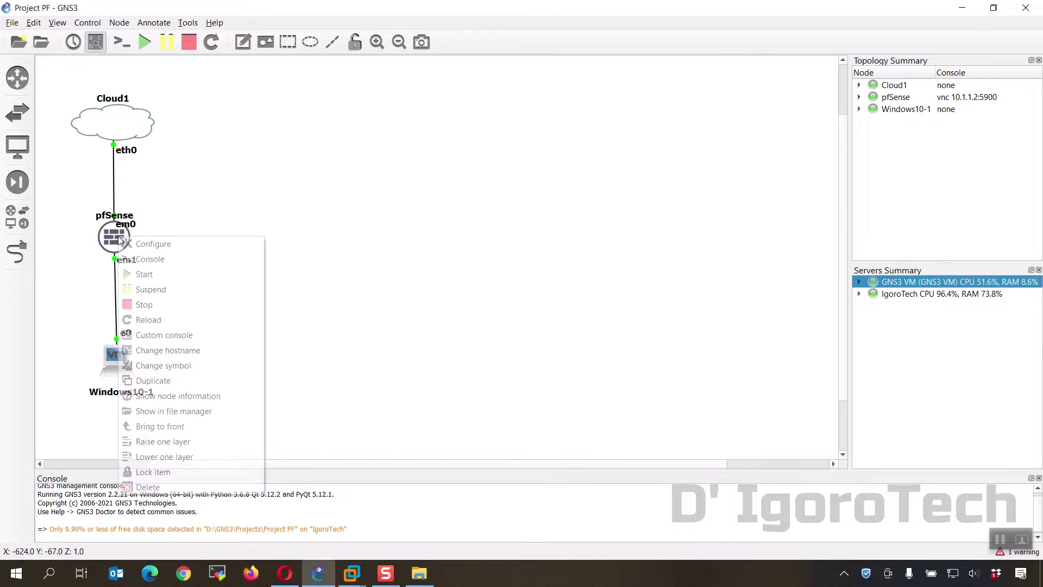
click(142, 304)
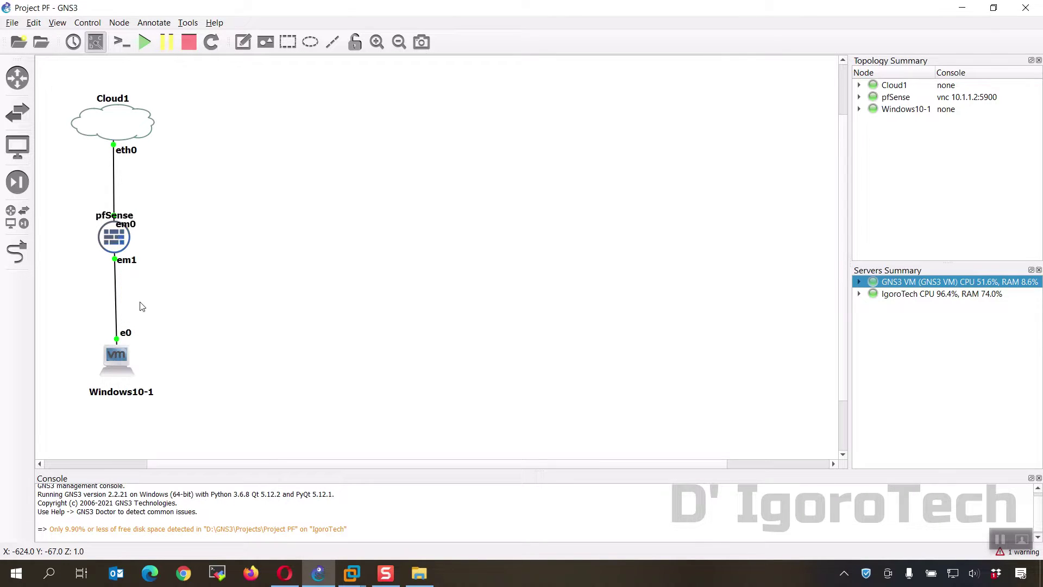
right_click(121, 237)
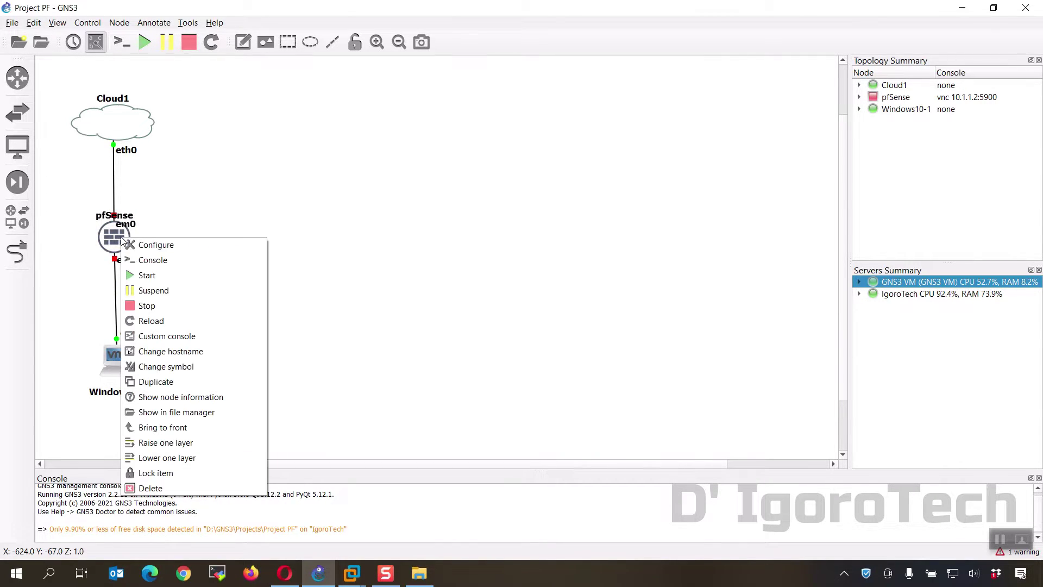
click(146, 276)
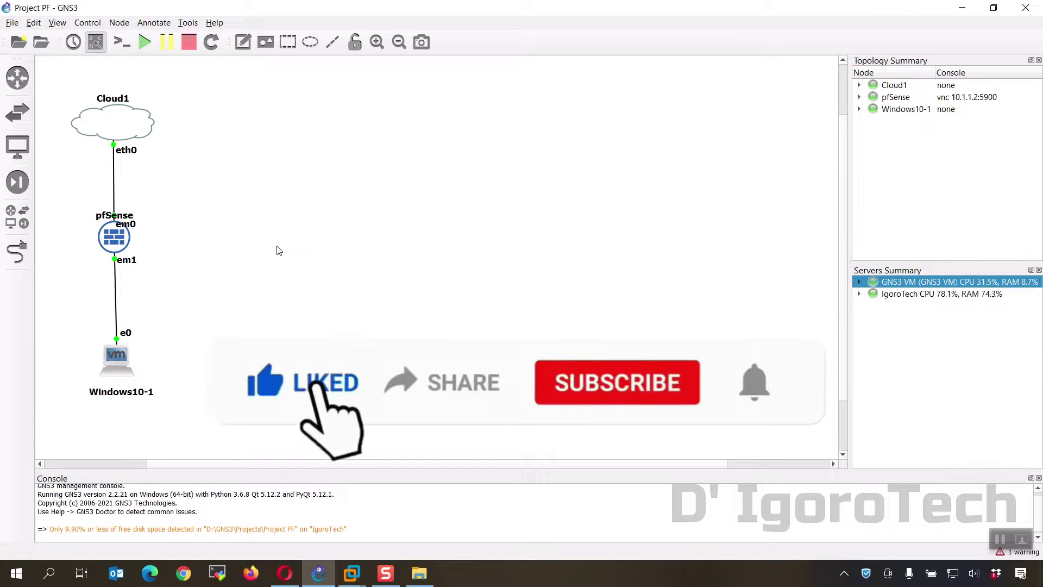
right_click(117, 238)
click(152, 261)
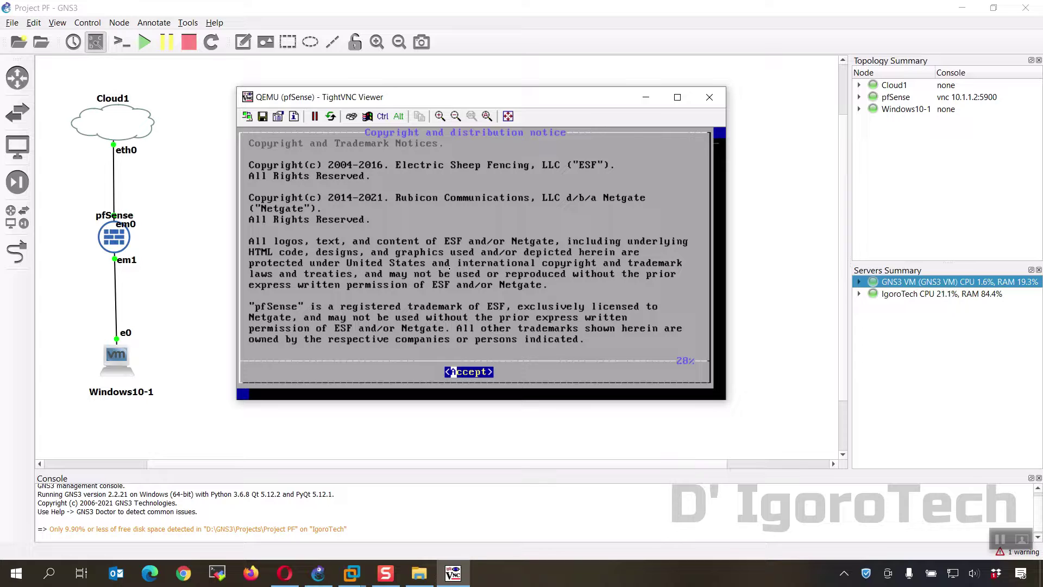
Install pfSense with the default keymap and Auto (UFS) BIOS partitioning, skip the shell, and reboot
key(Return)
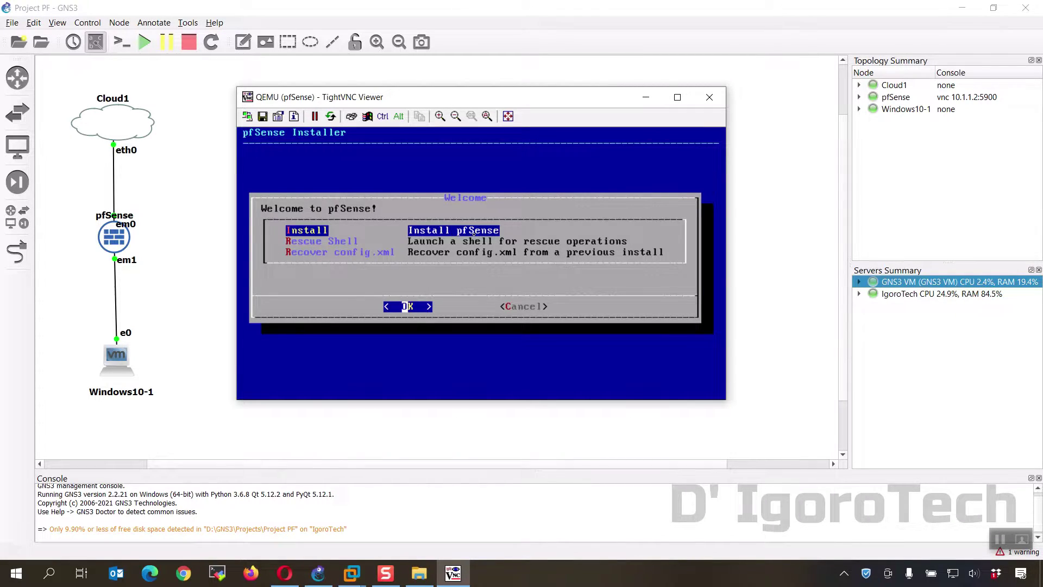
key(Return)
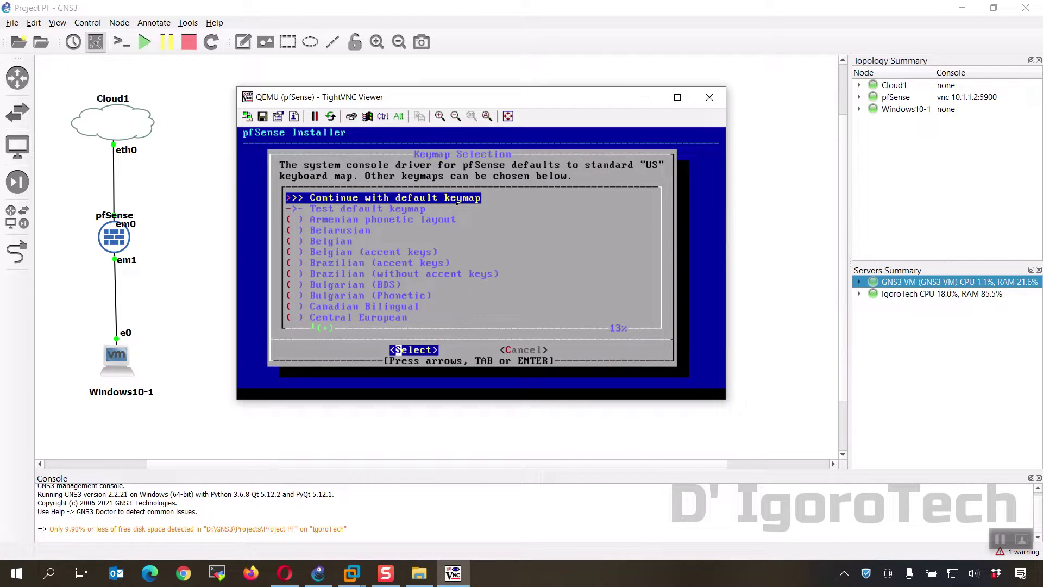
key(Return)
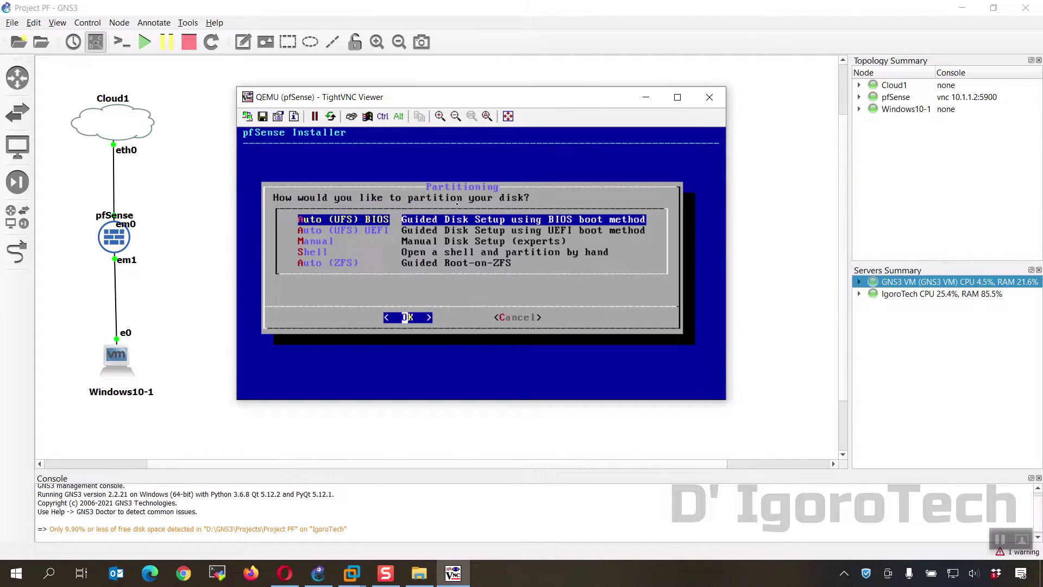
key(Return)
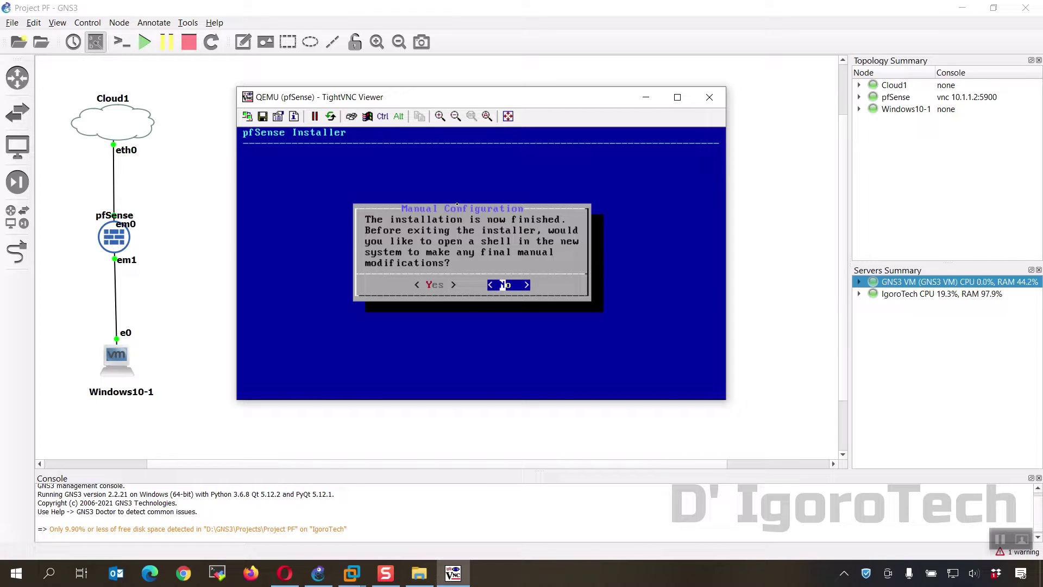
key(Return)
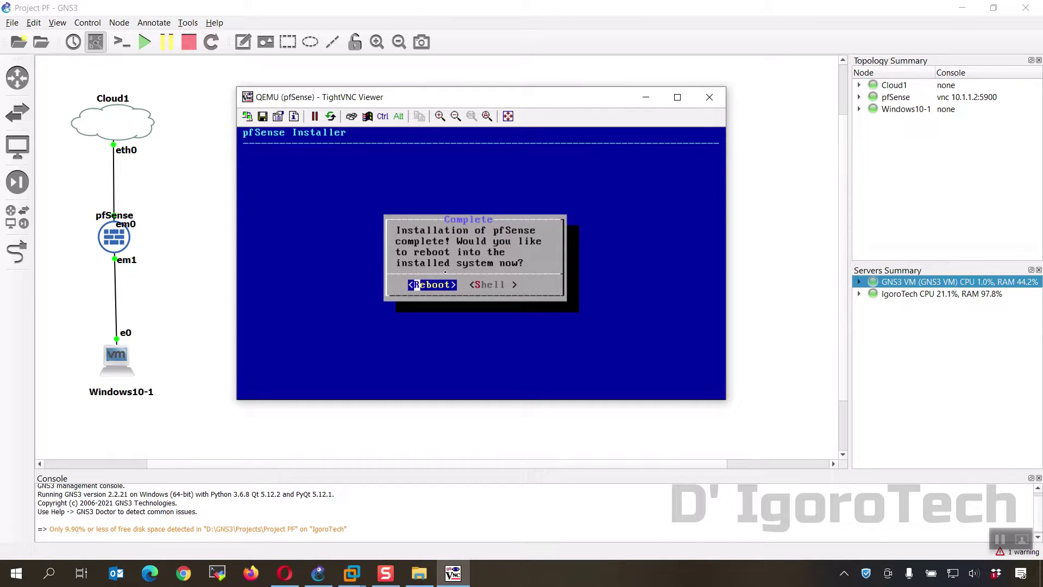
key(Return)
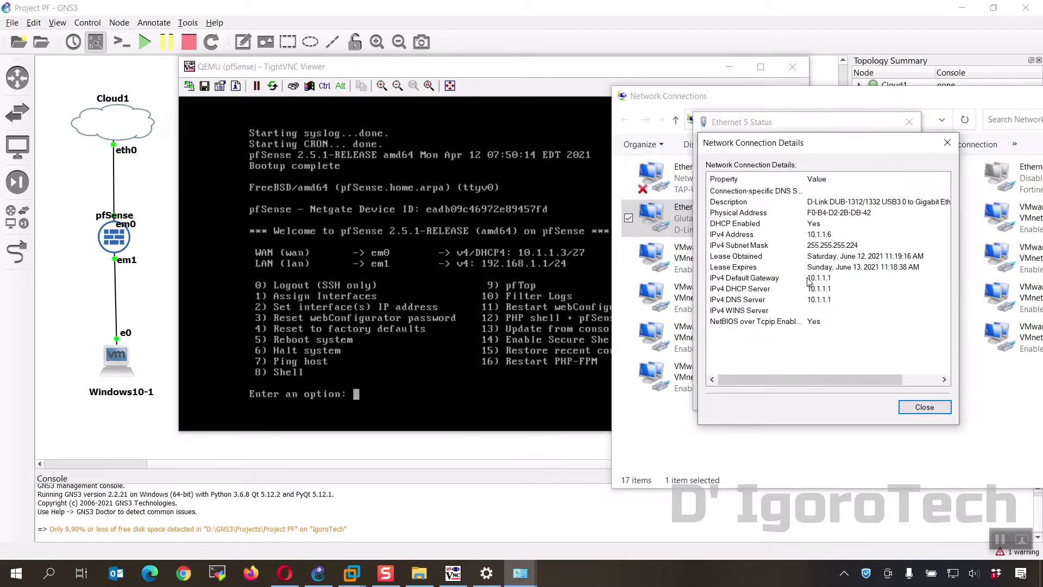
Compare pfSense's WAN 10.1.1.3/27 with the host adapter's gateway details, then close them
click(818, 278)
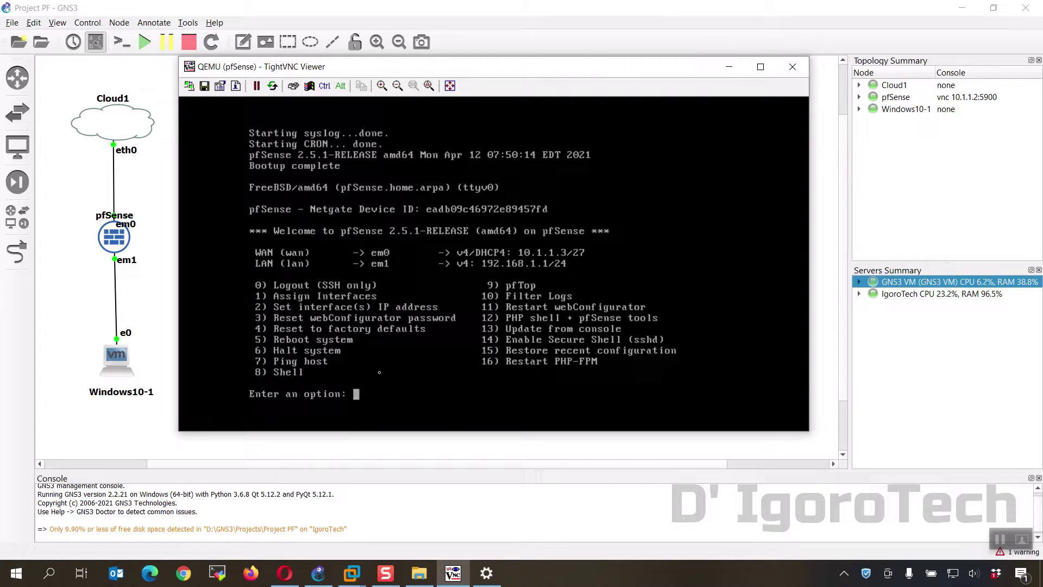
Using console option 2, set LAN em1 to 10.200.1.254/24 with no gateway or IPv6
text(2)
key(Return)
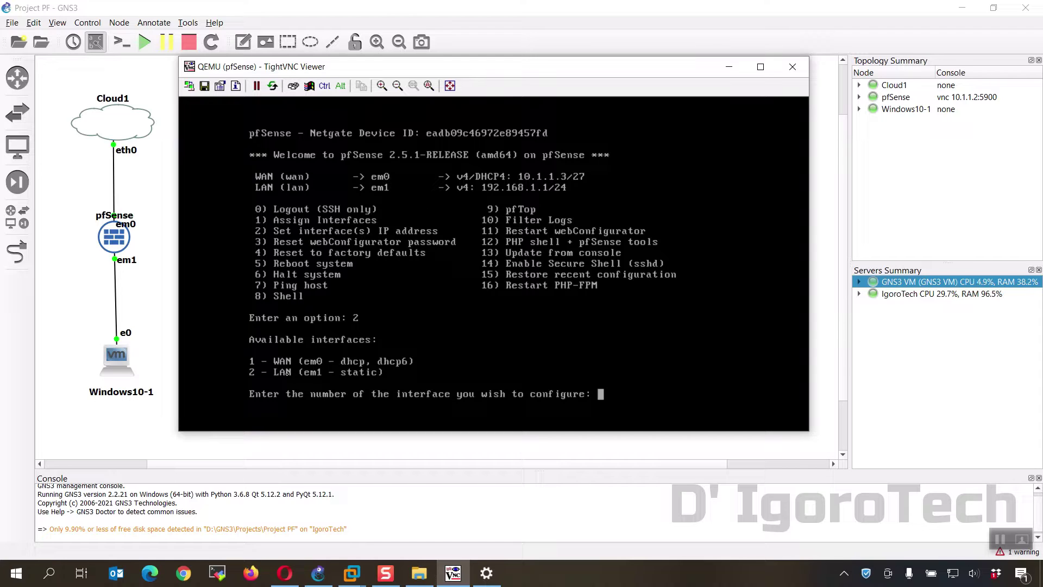
text(2)
key(Return)
text(10.2000)
key(BackSpace)
text(.1.254)
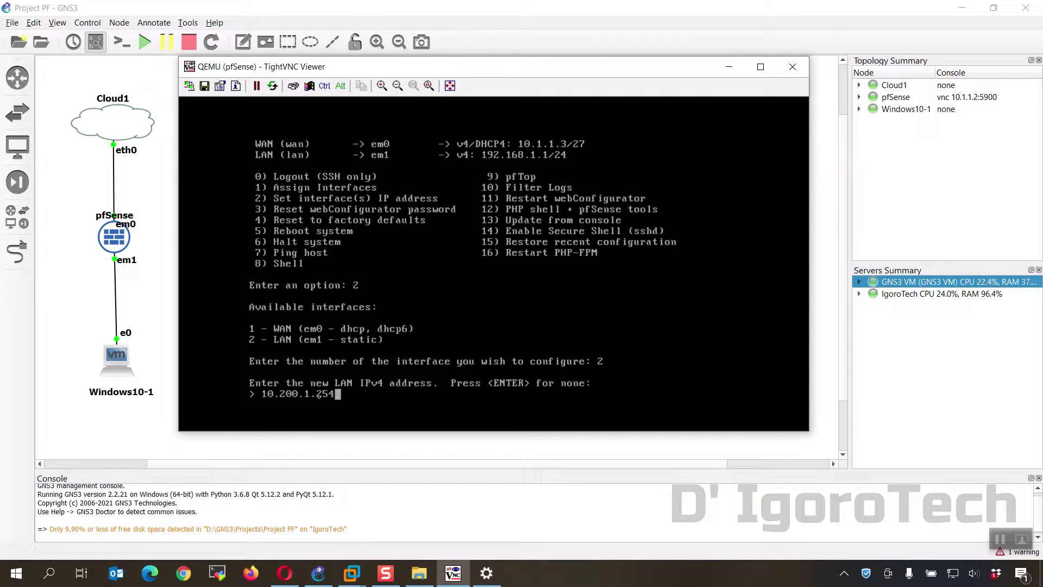
key(Return)
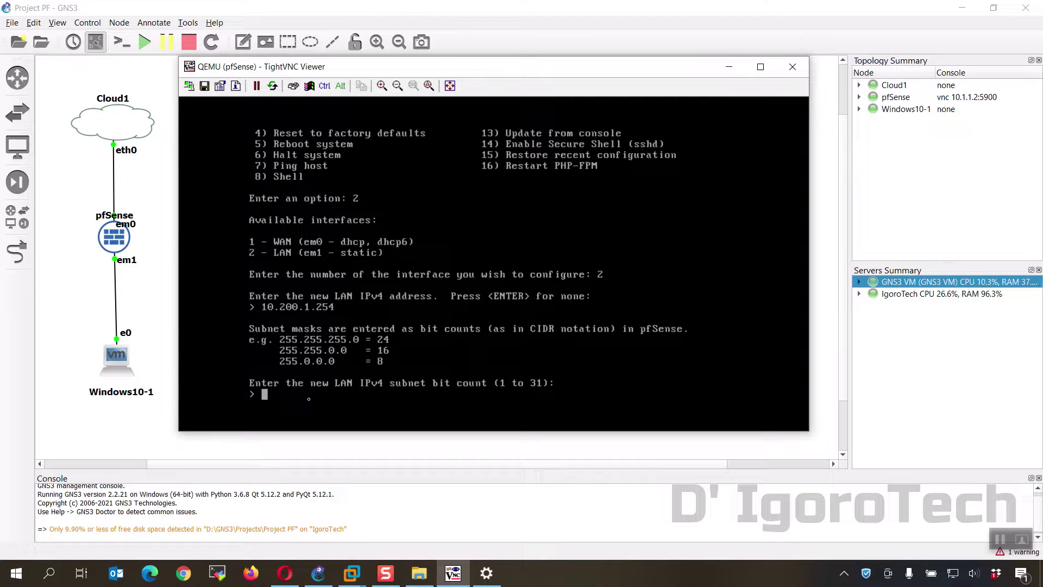
text(24)
key(Return)
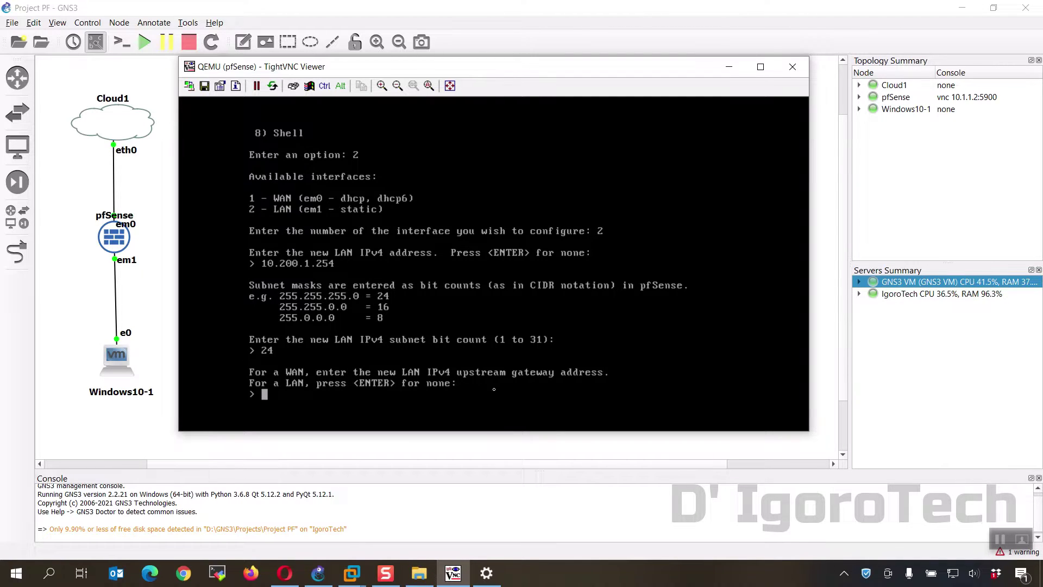
key(Return)
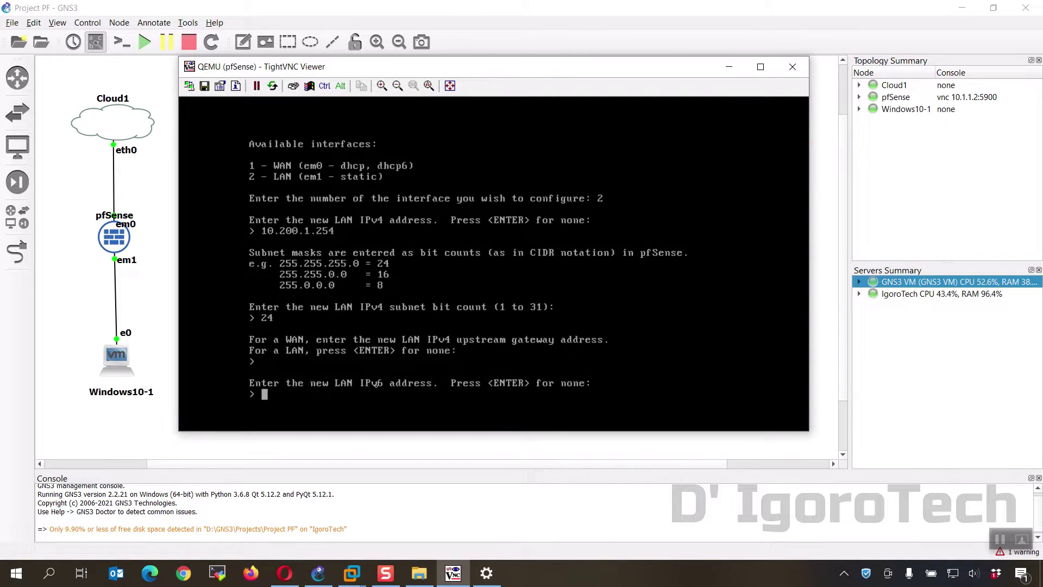
key(Return)
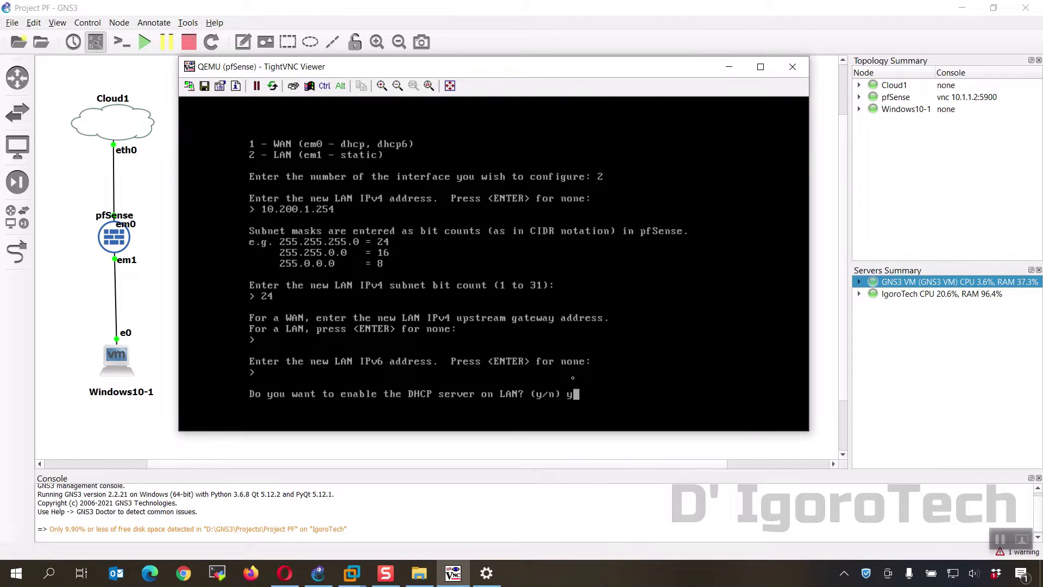
Enable LAN DHCP for 10.200.1.100–10.200.1.150 and revert the webConfigurator to HTTP
text(y)
key(Return)
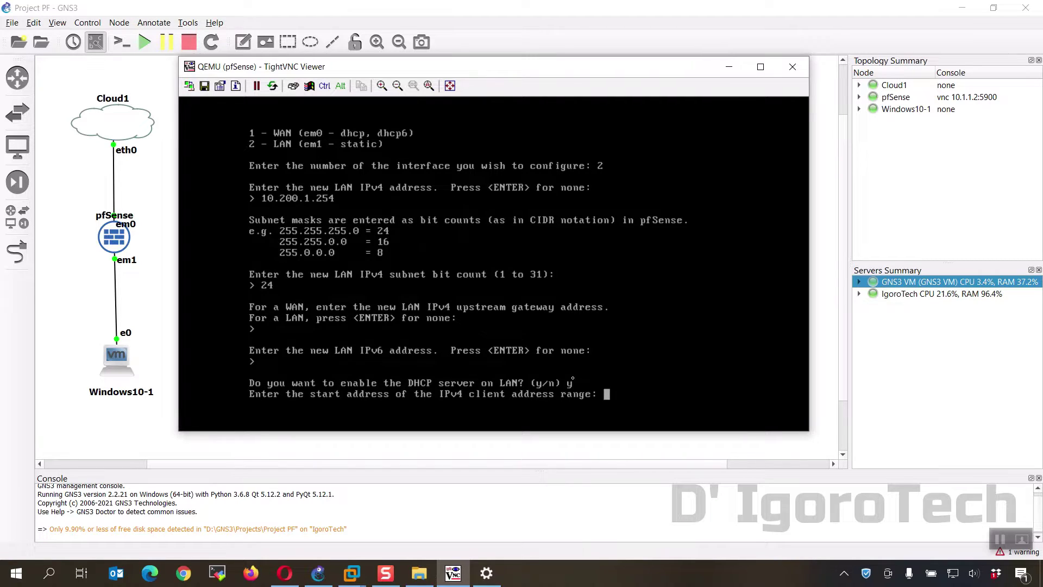
text(10.200.1.100)
key(Return)
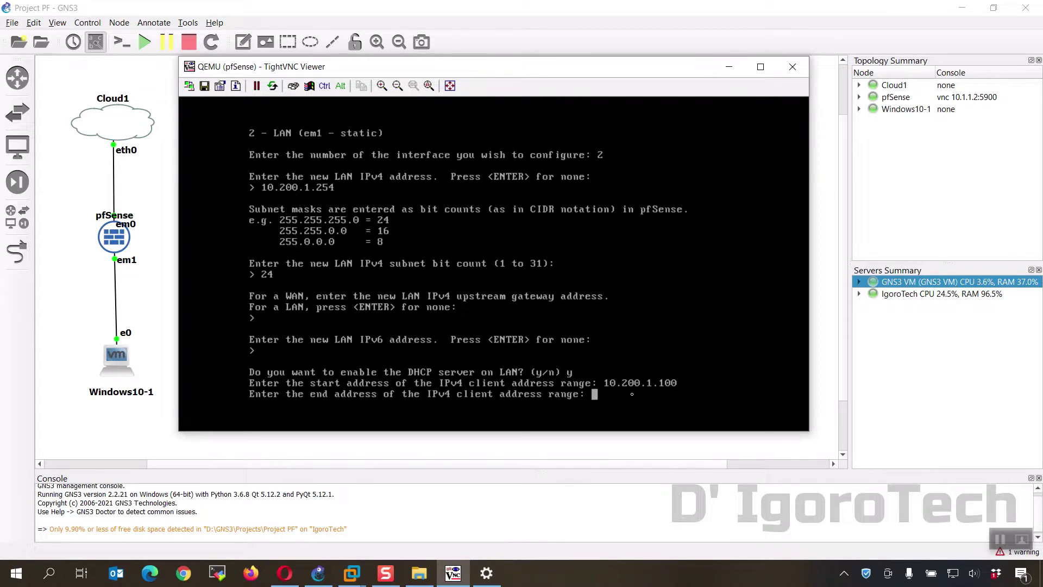
text(10.200.1.150)
key(Return)
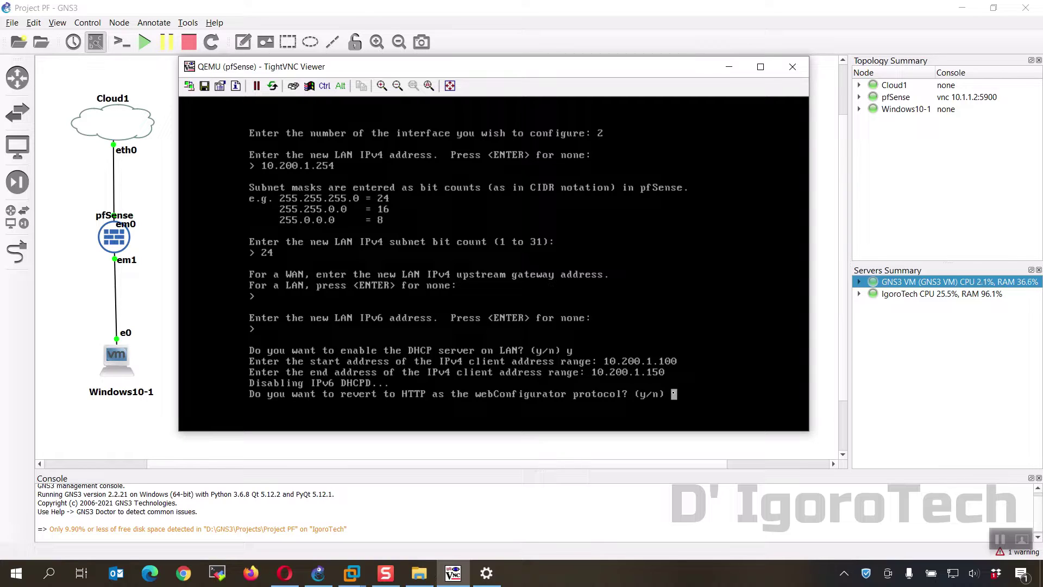
text(y)
key(Return)
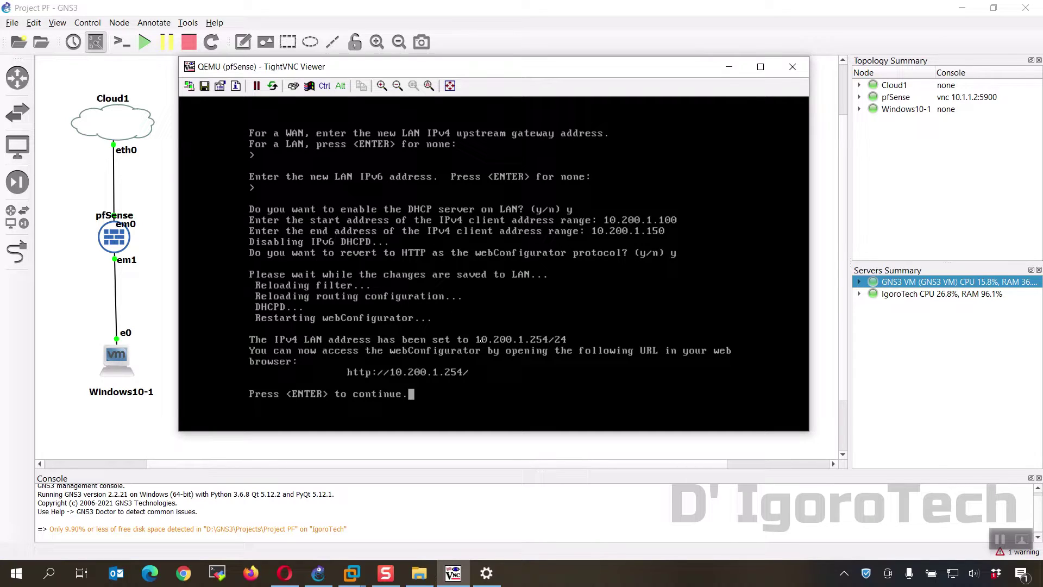
click(45, 581)
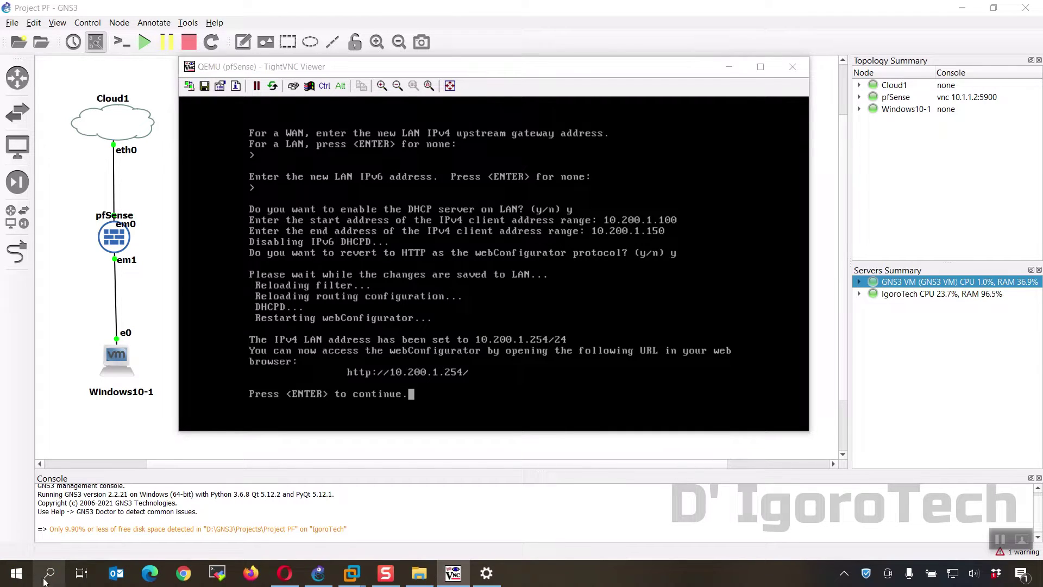
In Command Prompt, ping 10.200.1.254 to confirm replies, then minimize the window
text(cmd)
key(Return)
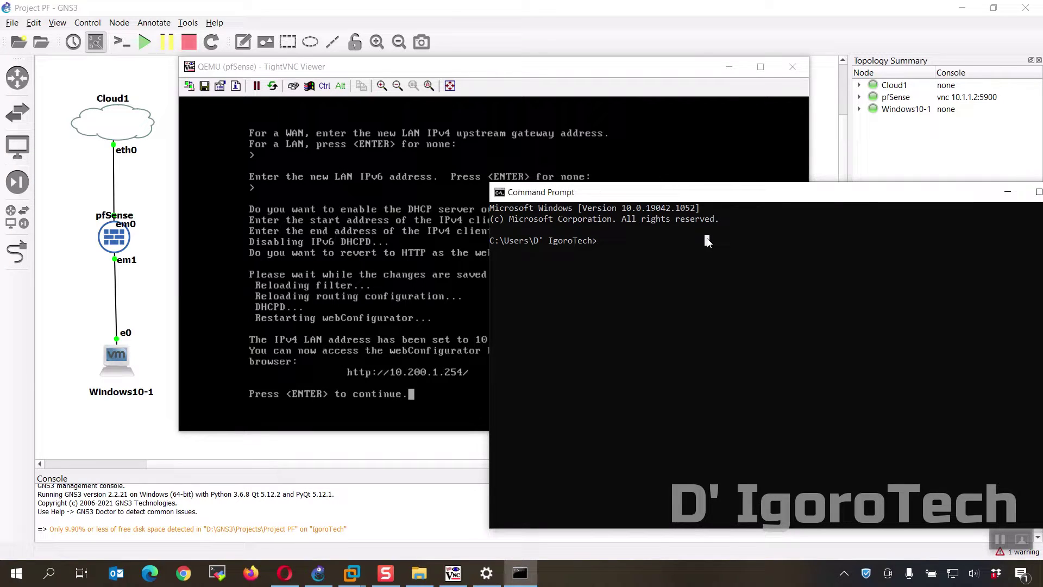
text(ping 10.200.1.254)
key(Return)
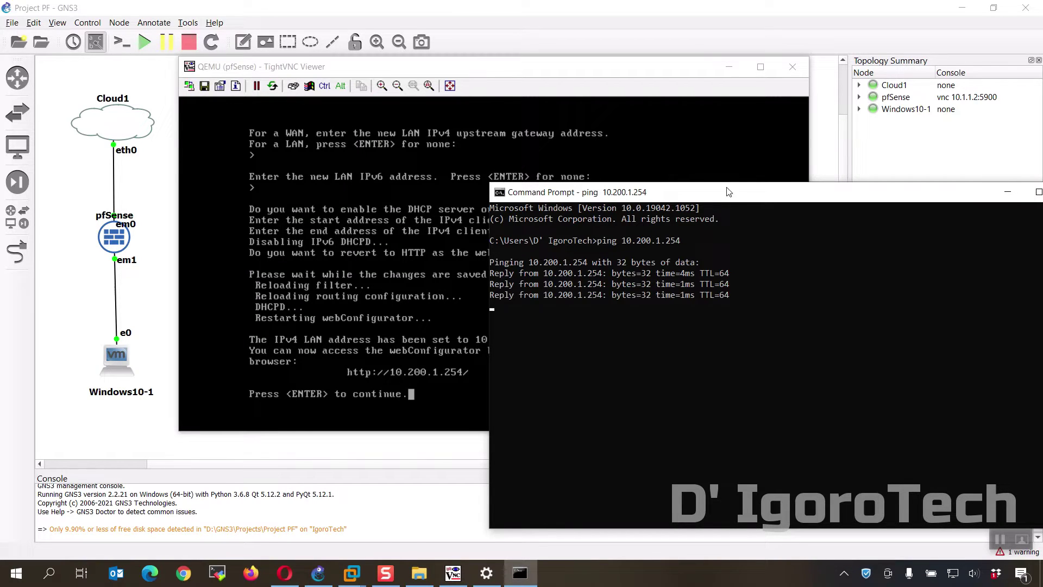
drag(815, 192, 729, 175)
click(922, 175)
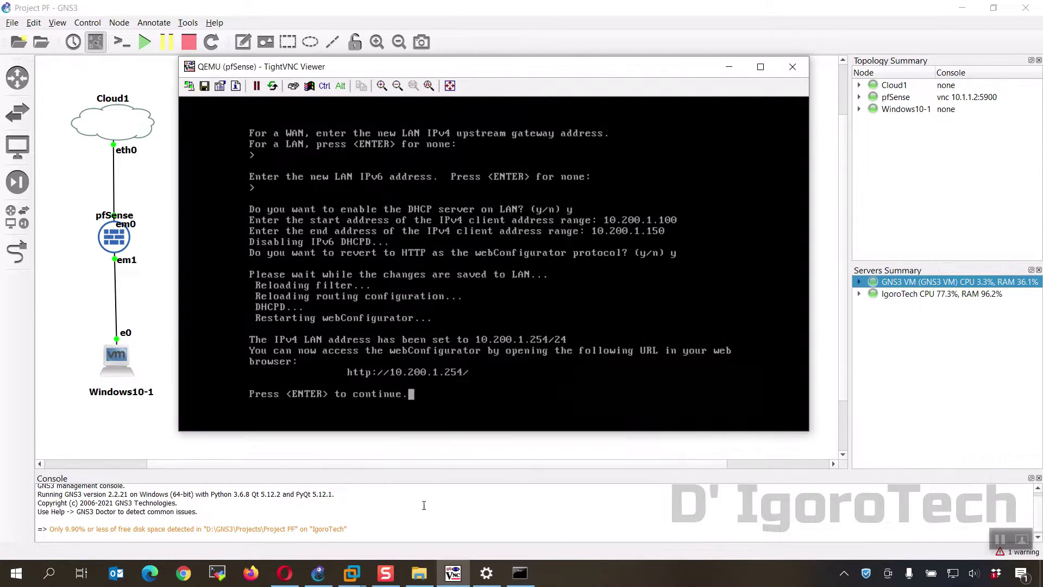
Browse to 10.200.1.254 in Opera and log in to pfSense with the admin credentials
click(285, 572)
click(258, 44)
text(10.200.1.)
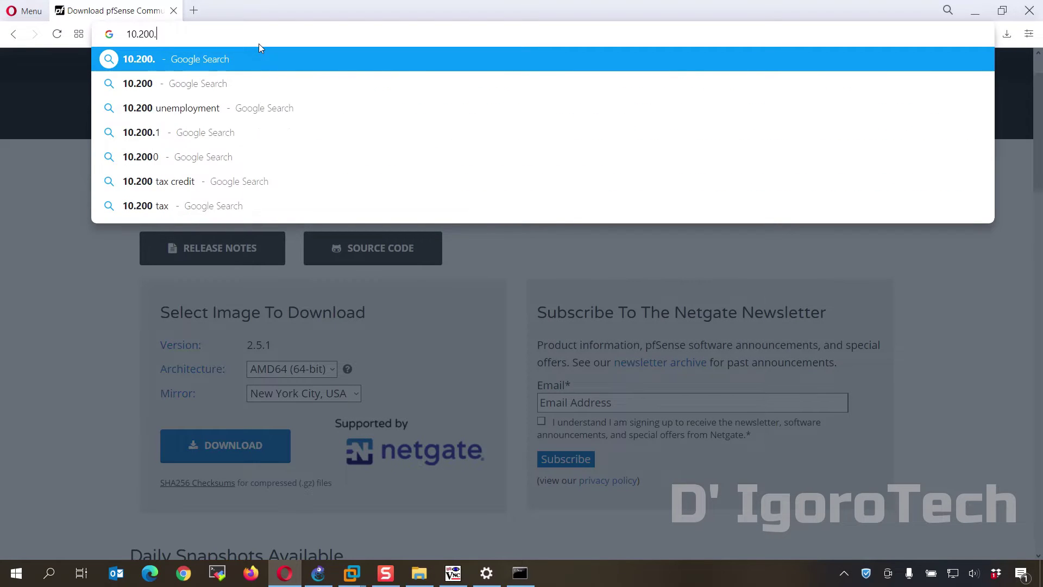
text(254)
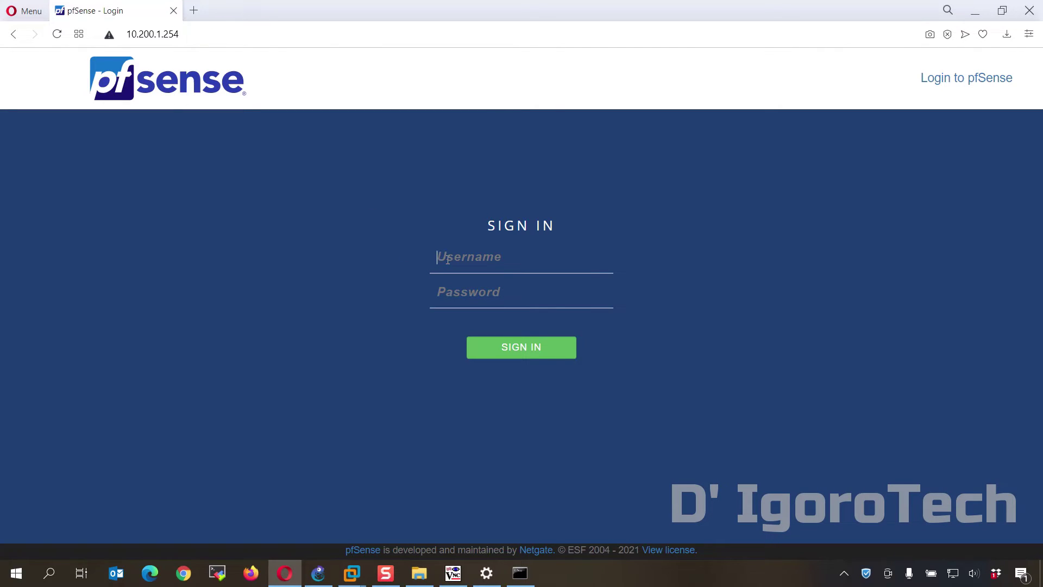
text(adminp)
key(Return)
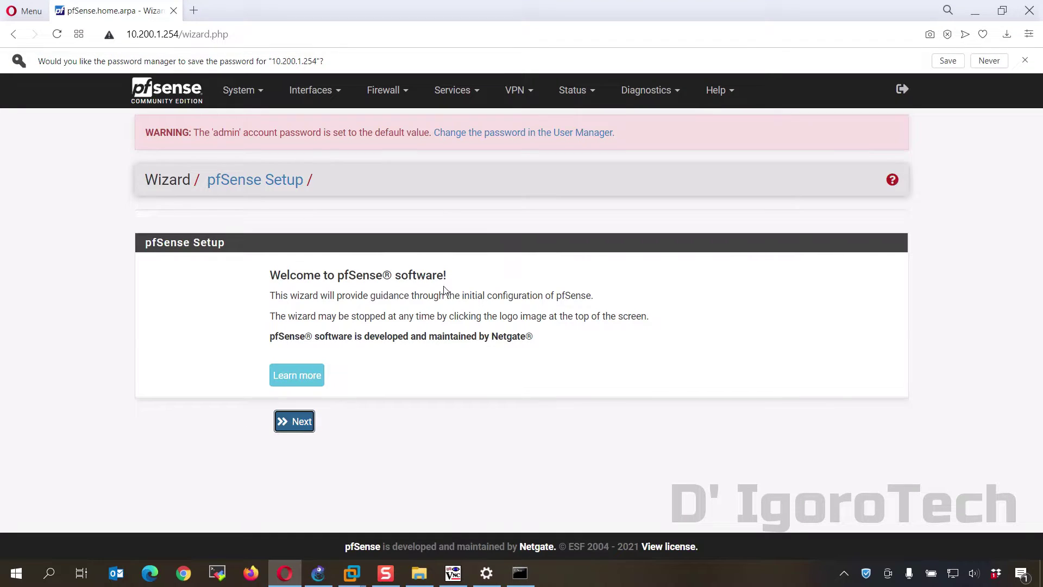
Skip the setup wizard, accept the license terms and dismiss the survey to reach the dashboard
click(172, 94)
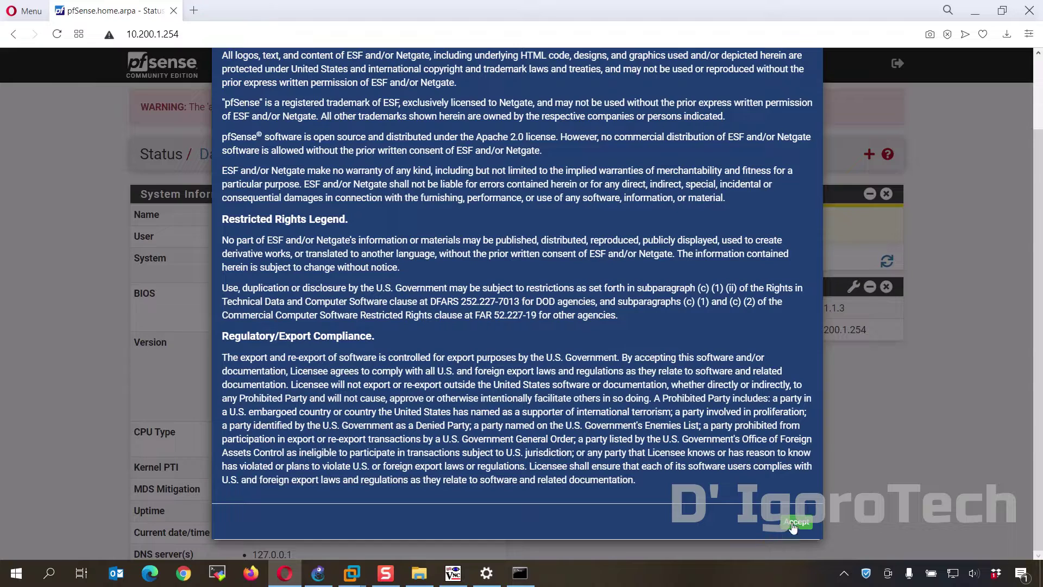
click(794, 522)
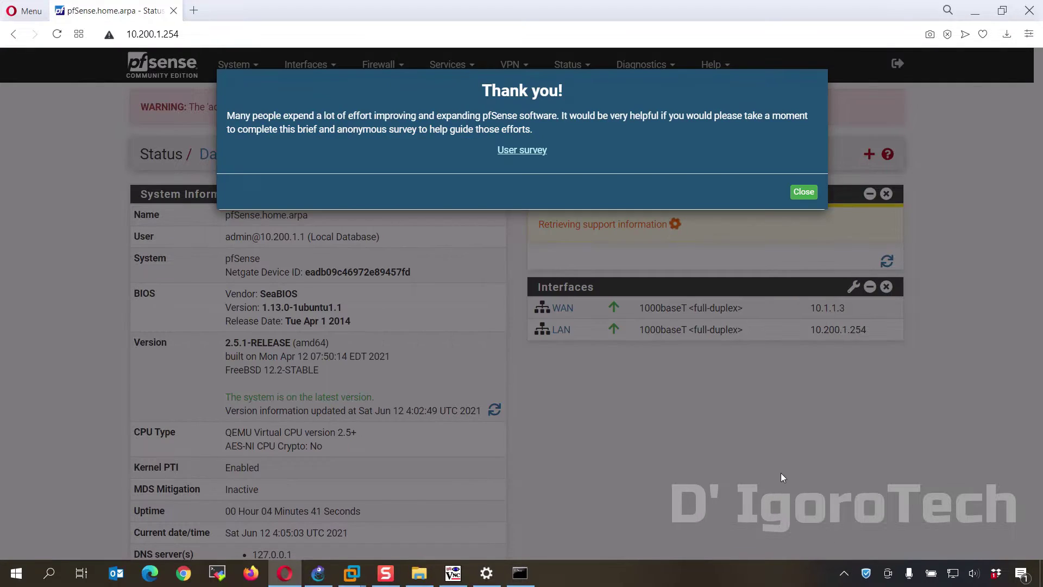
click(803, 192)
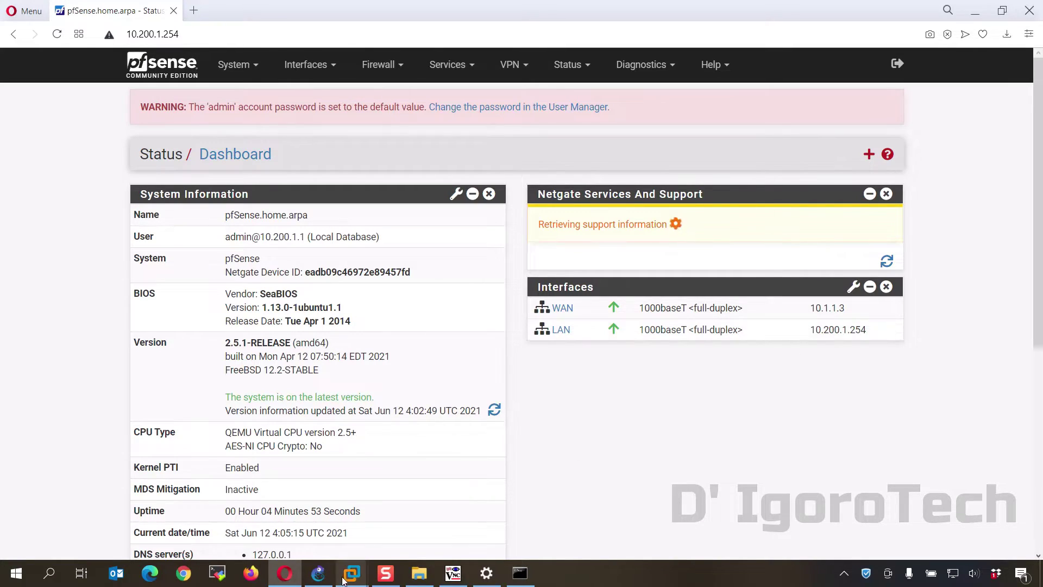
click(318, 573)
right_click(113, 235)
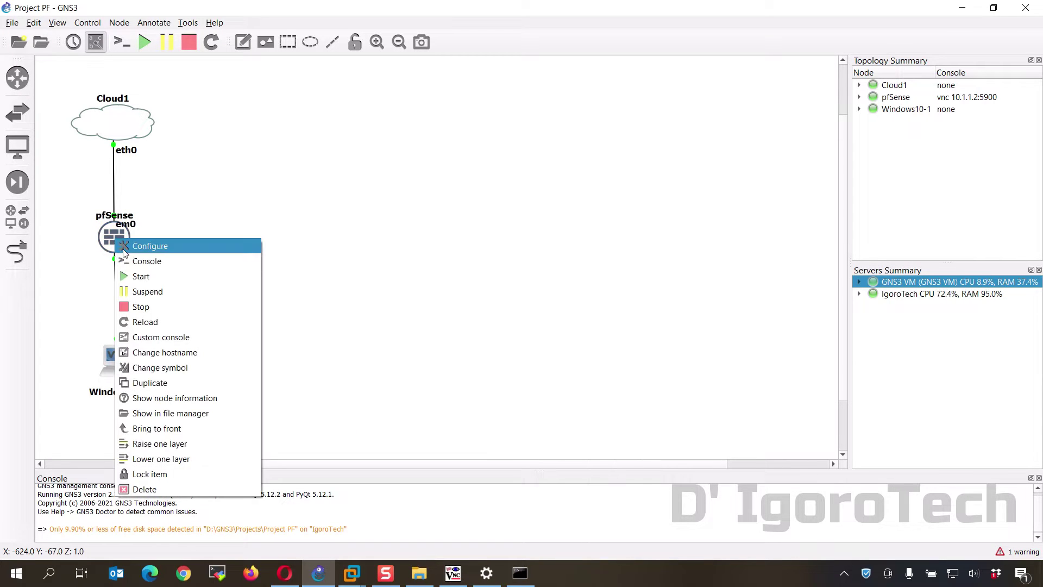
click(147, 242)
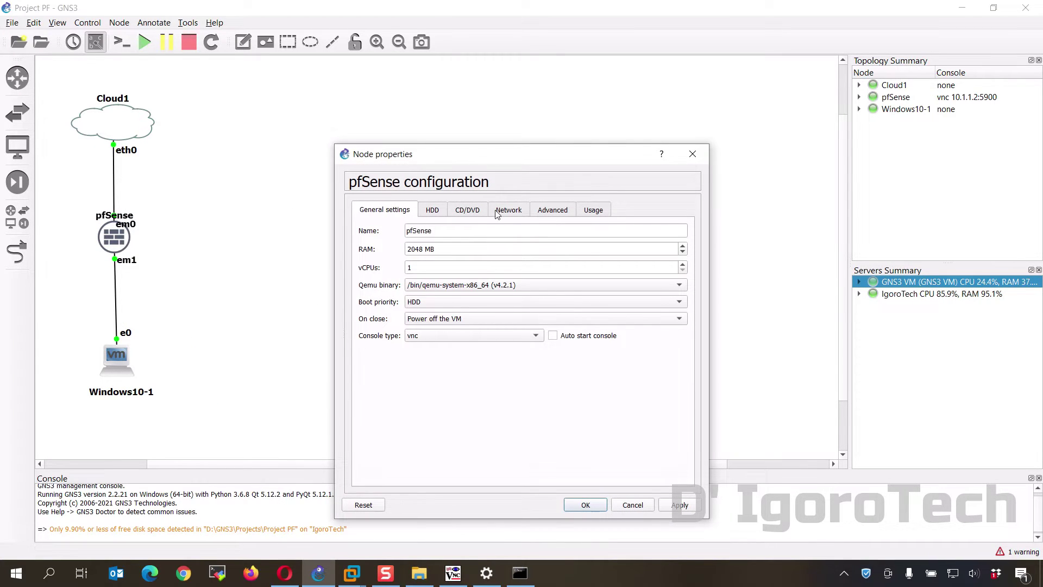
click(500, 212)
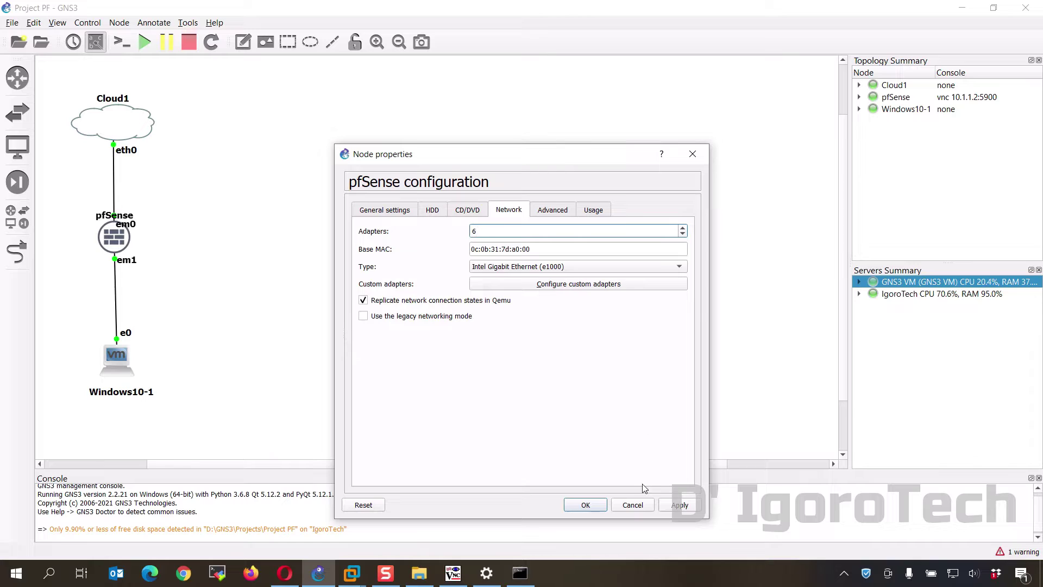
click(632, 505)
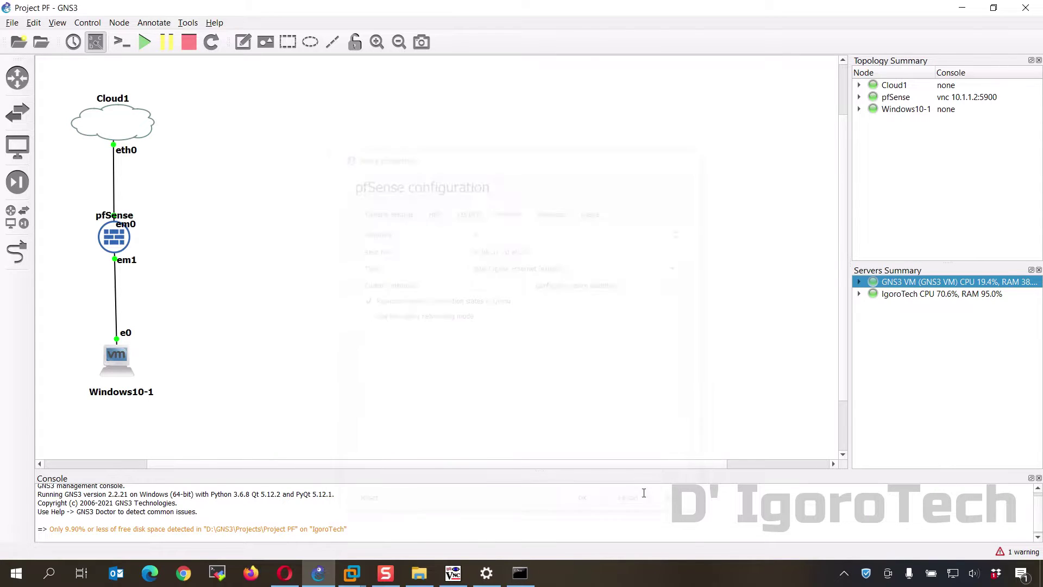
click(962, 8)
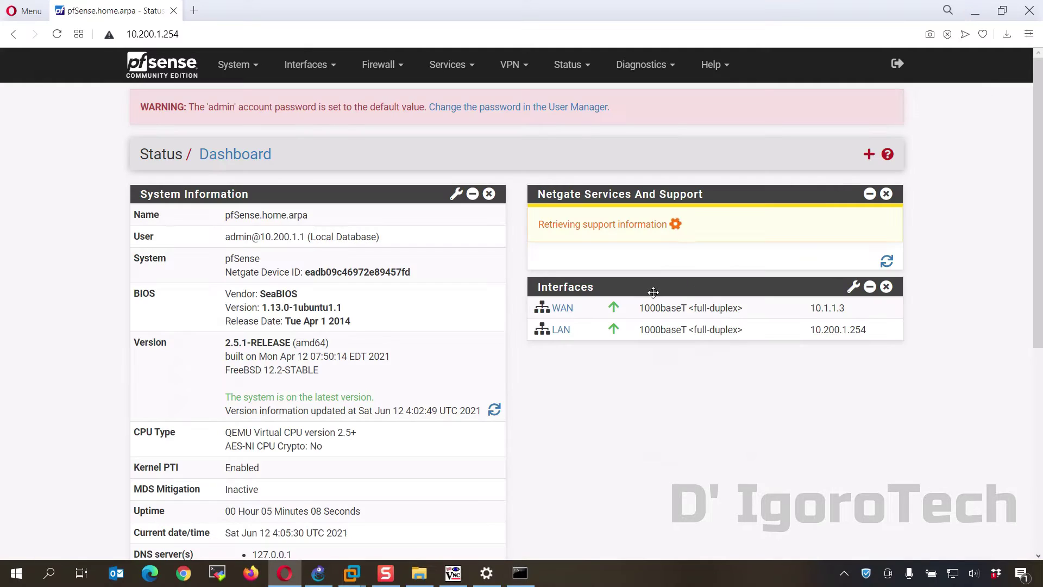
Add ports em2, em3, em4 and em5 as OPT1–OPT4 under Interfaces > Assignments
click(309, 65)
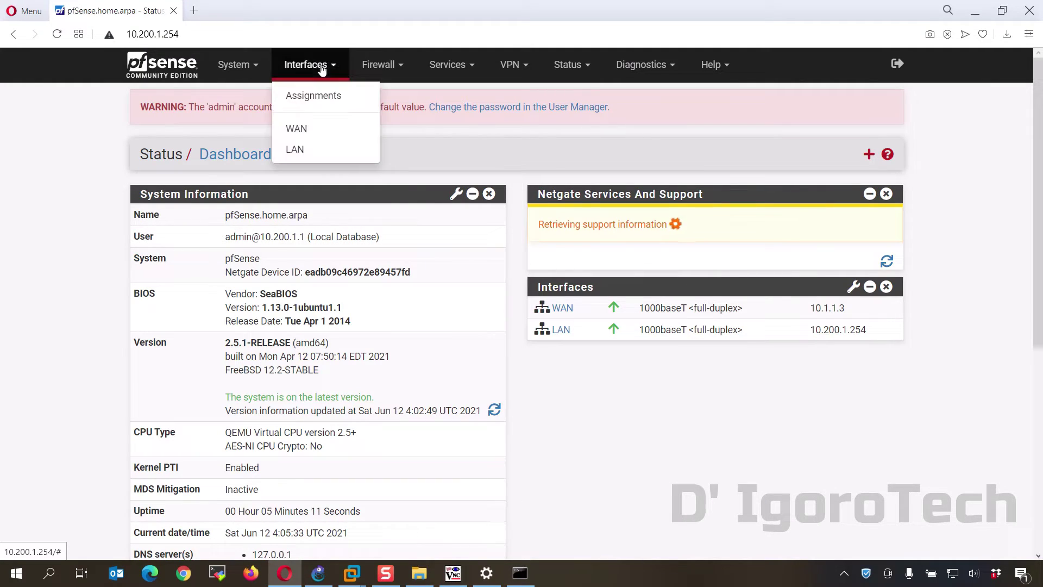
click(300, 98)
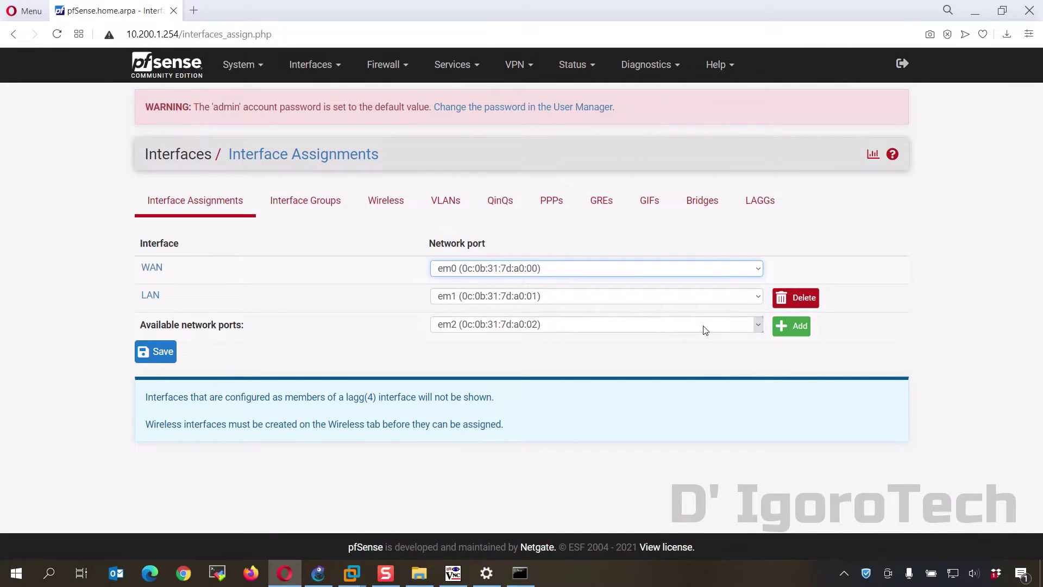
click(780, 332)
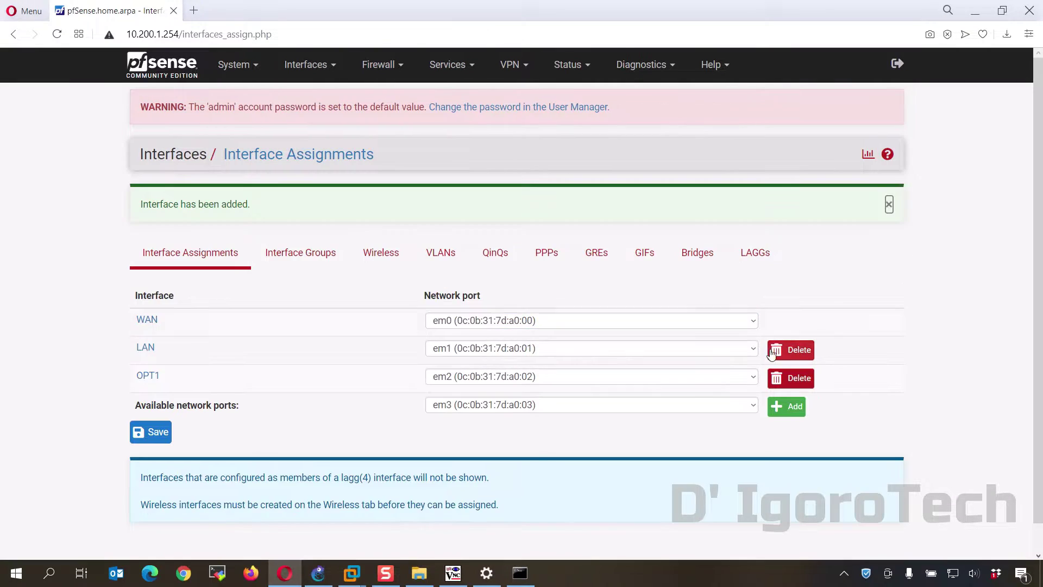
click(787, 418)
click(787, 433)
click(787, 461)
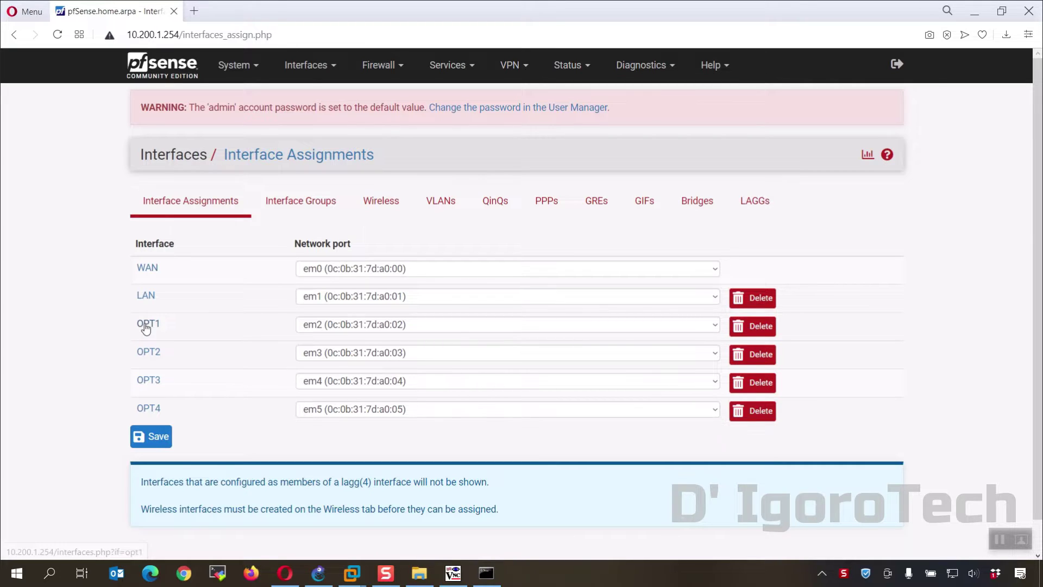
Rename OPT1 to WAN2, set Static IPv4 and enter the address 10.200.2.254
click(145, 325)
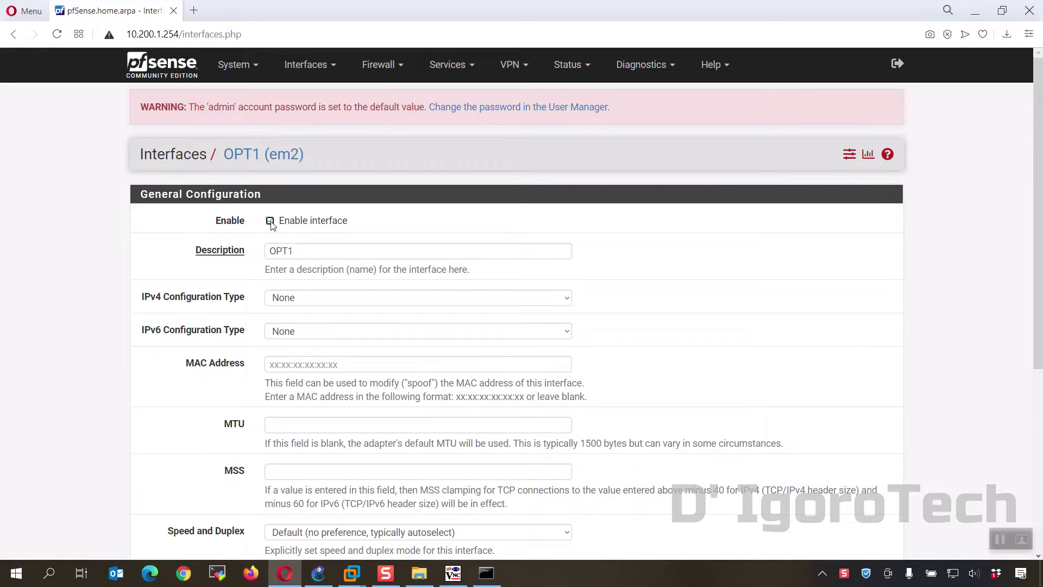
drag(302, 247, 256, 254)
text(WAN2)
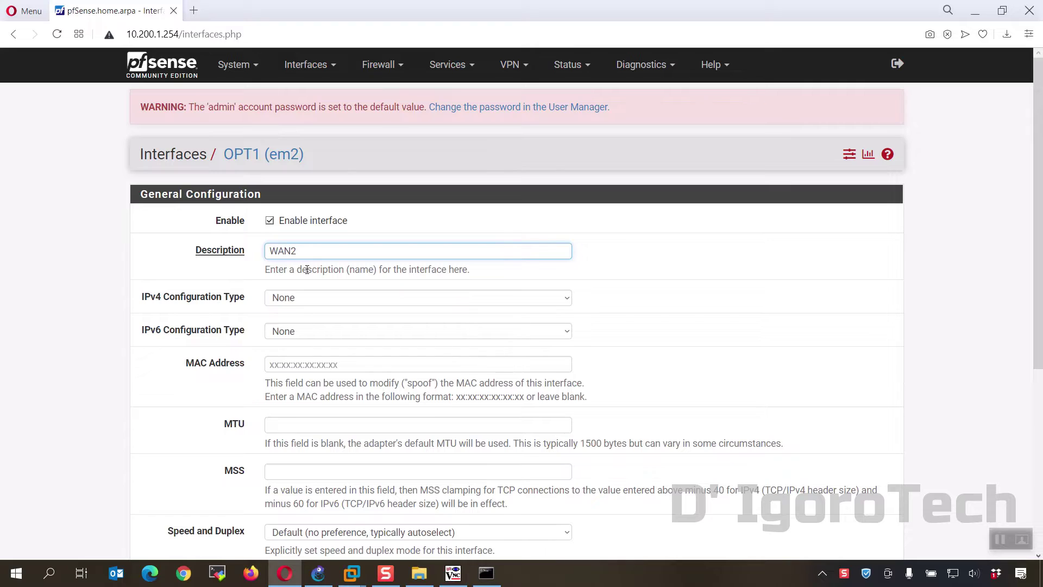
click(337, 298)
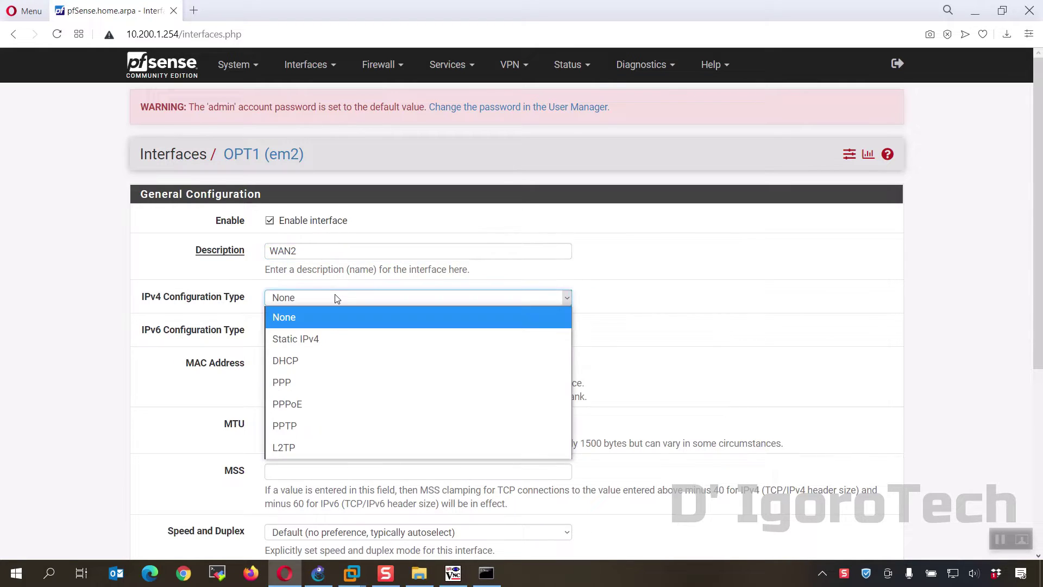
click(311, 337)
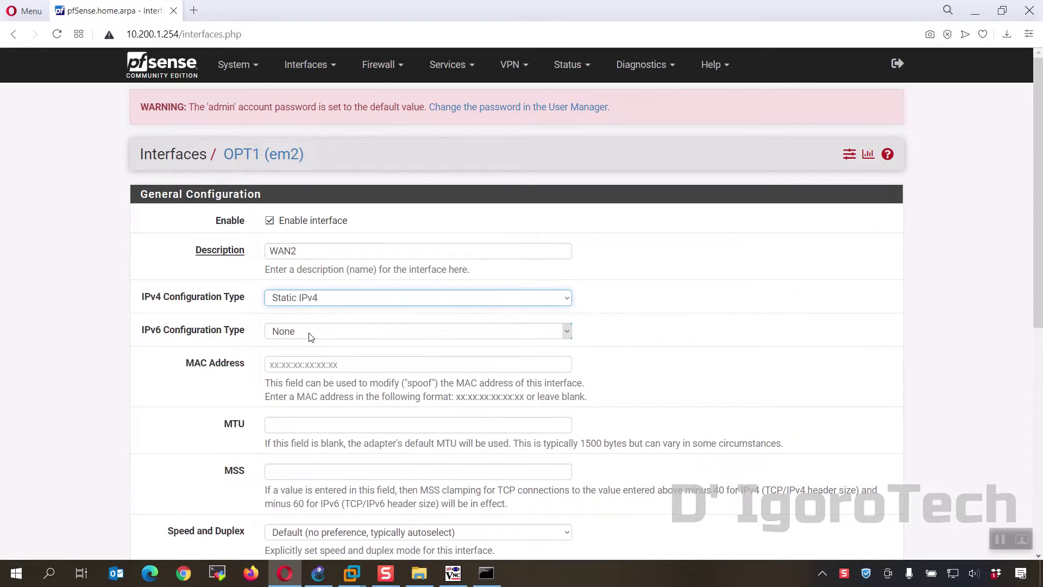
scroll(311, 337, down, 3)
click(324, 416)
text(10.200.2.254)
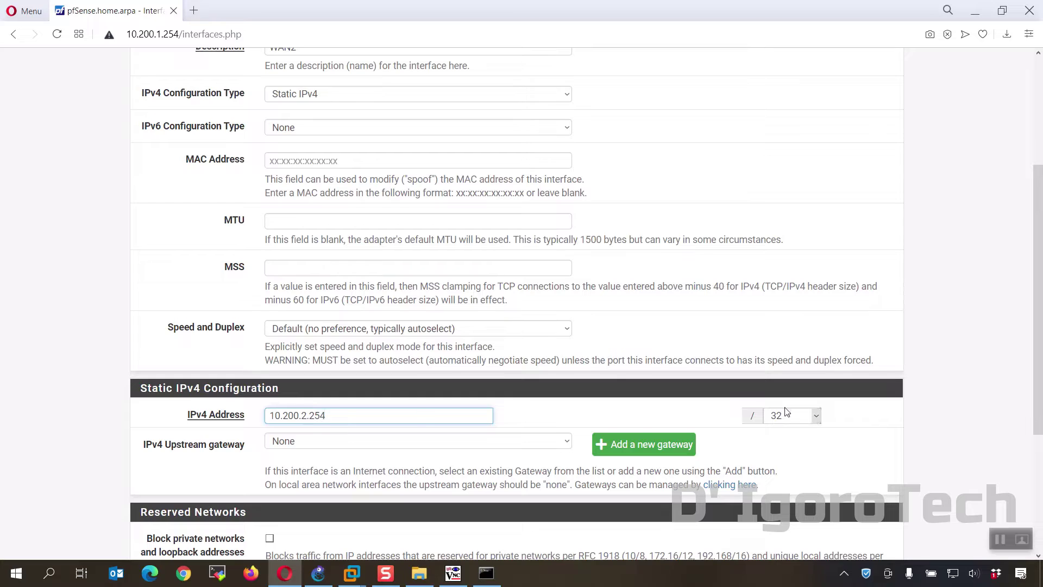
Set WAN2's prefix to /24, save and apply, then return to Interface Assignments
click(801, 419)
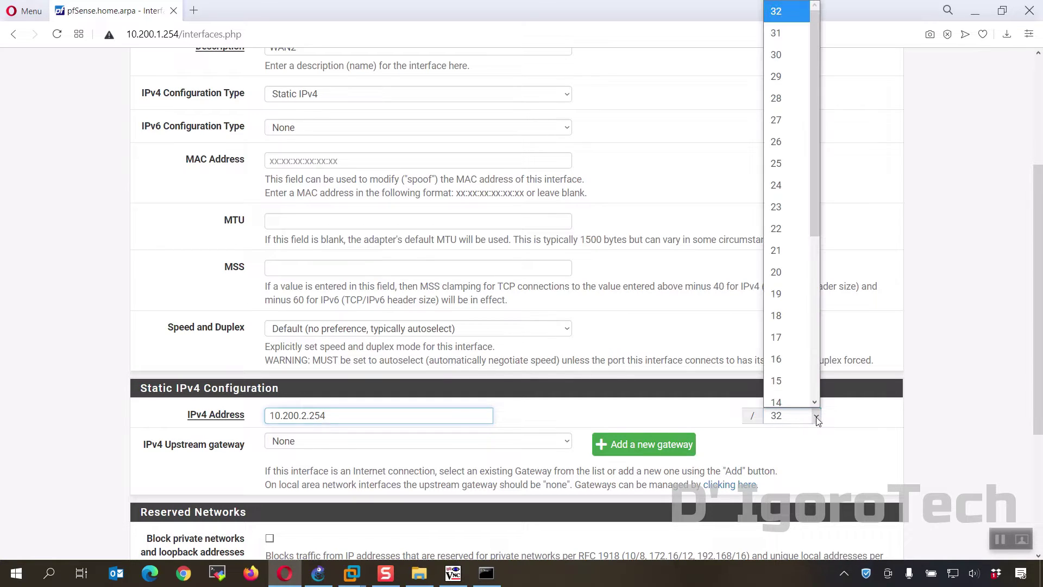
click(794, 206)
scroll(396, 458, down, 3)
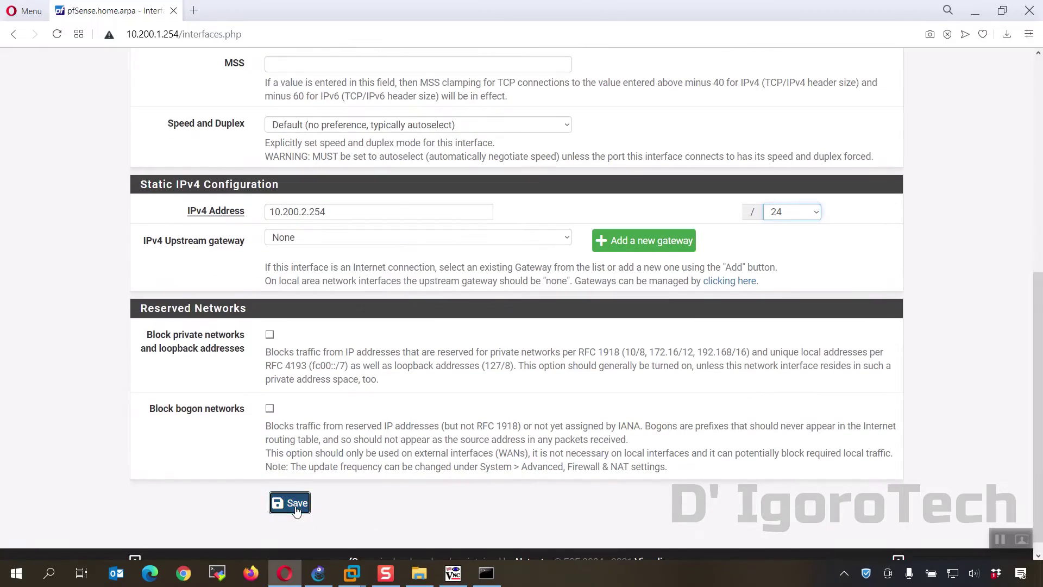
click(296, 504)
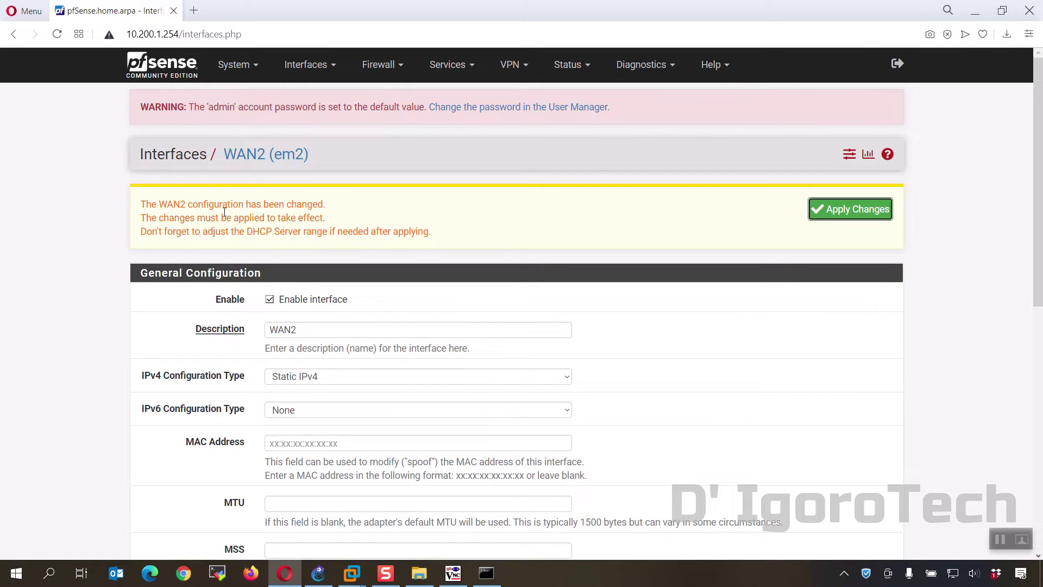
click(856, 217)
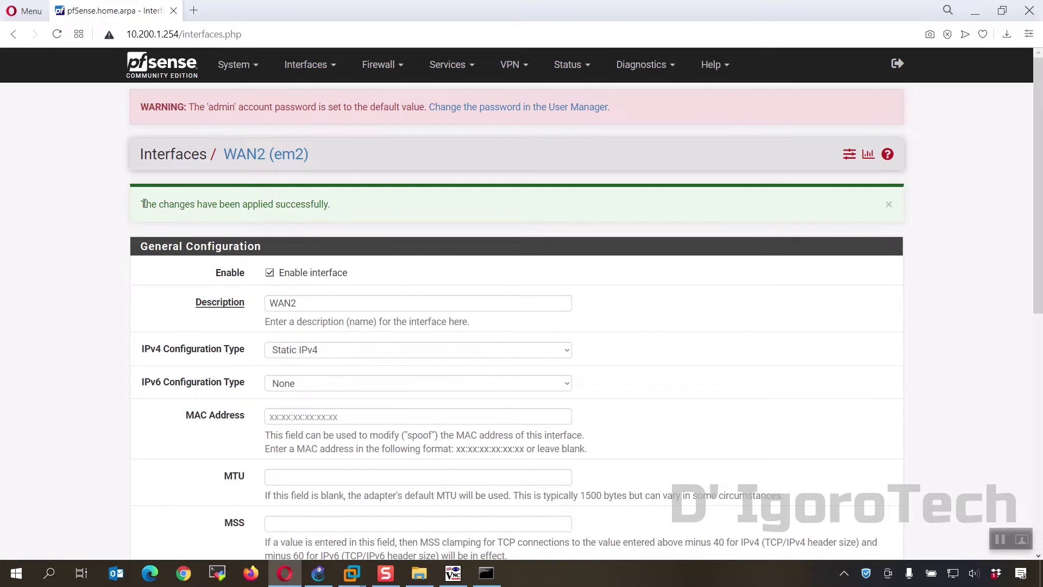
drag(146, 205, 356, 210)
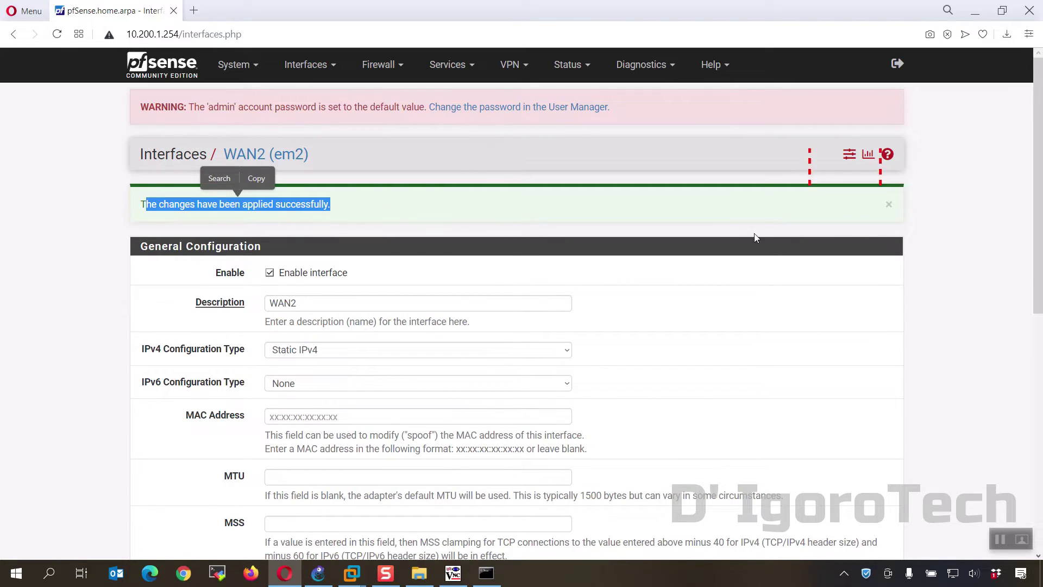
click(850, 158)
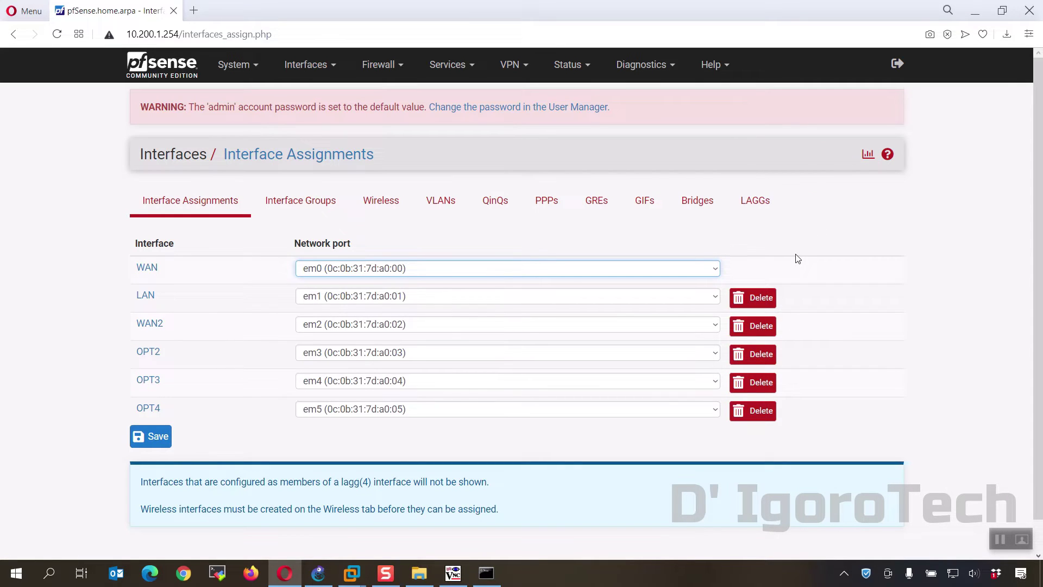
click(452, 573)
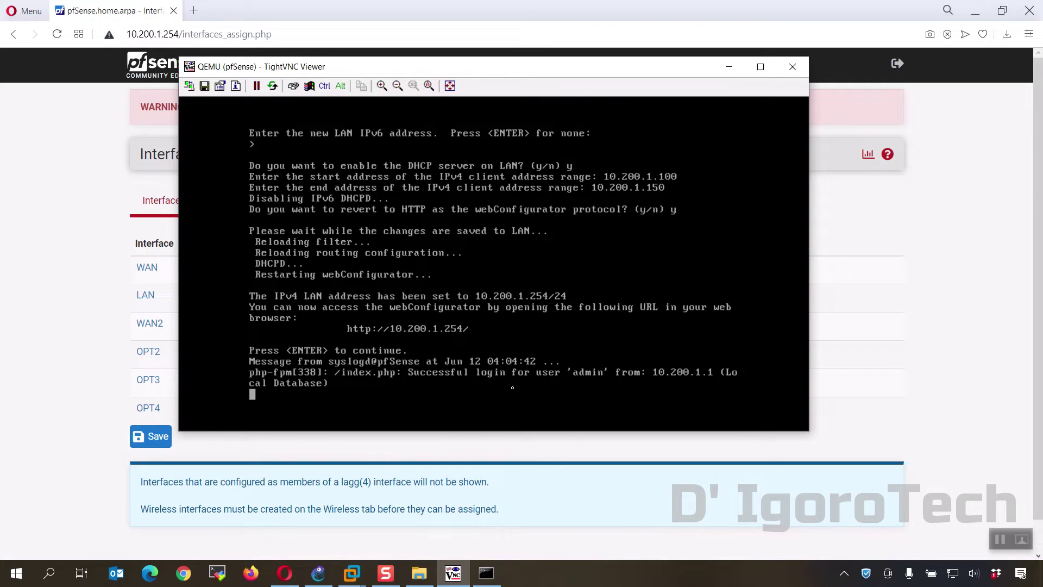
key(Return)
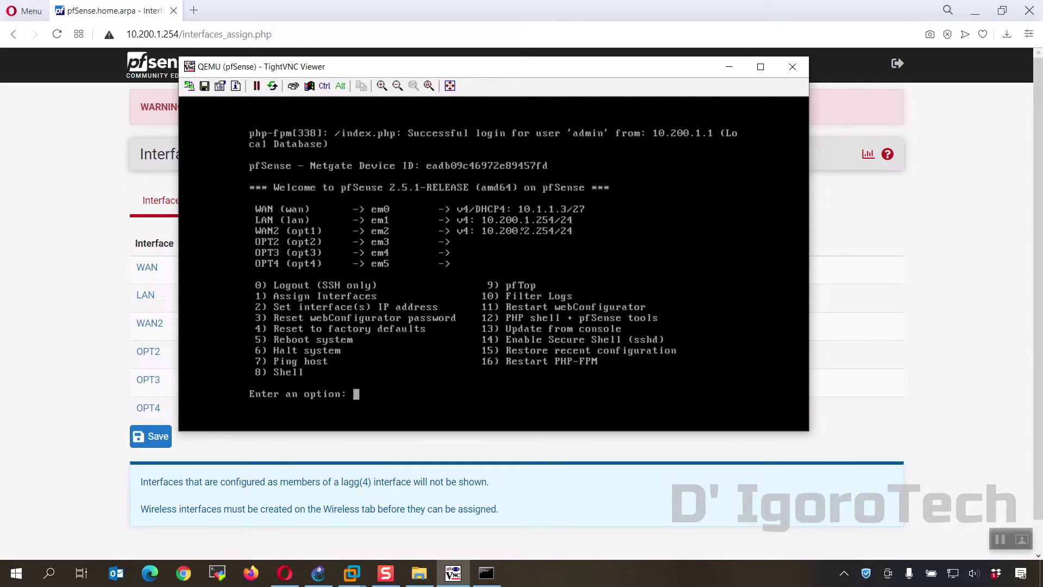
Enable OPT2, rename it WAN3 and set its IPv4 type to Static
click(729, 66)
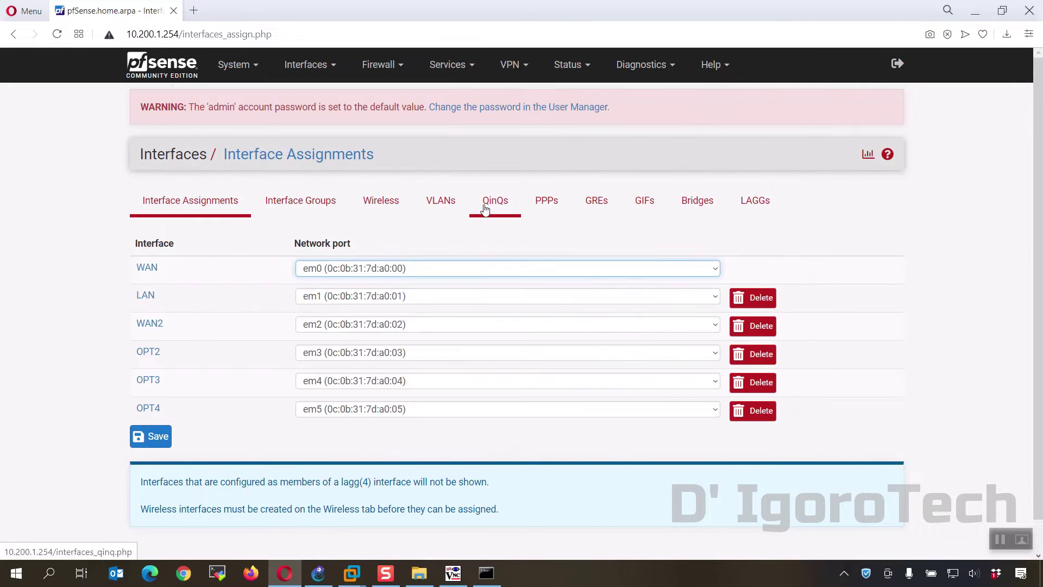
click(148, 352)
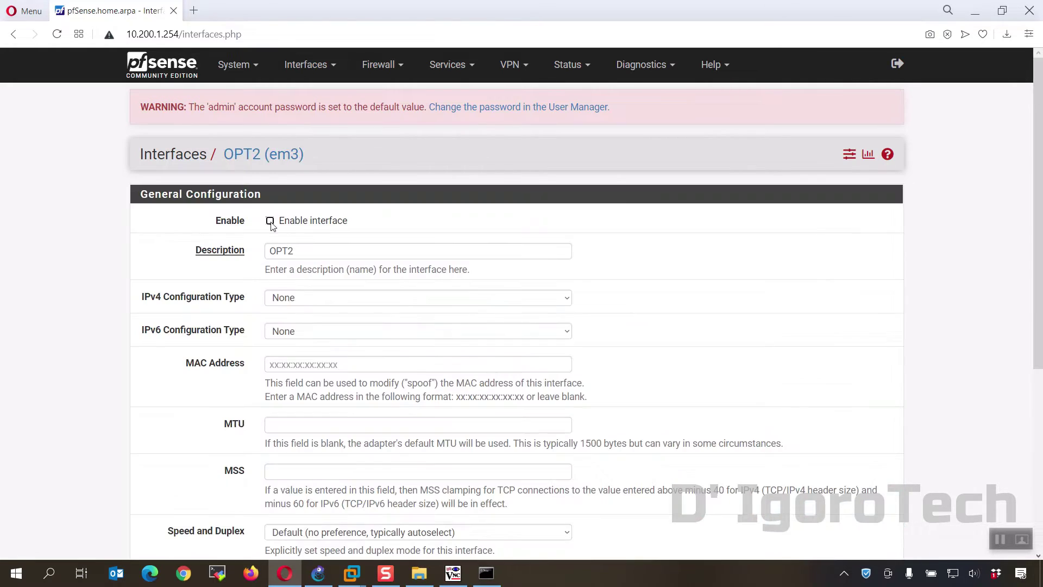
click(270, 219)
double_click(350, 247)
text(WAN3)
click(418, 295)
click(417, 318)
Give WAN3 the address 10.200.3.254/24, then save and apply the changes
scroll(382, 336, down, 1)
scroll(382, 336, down, 4)
click(373, 348)
text(10.200.0.254)
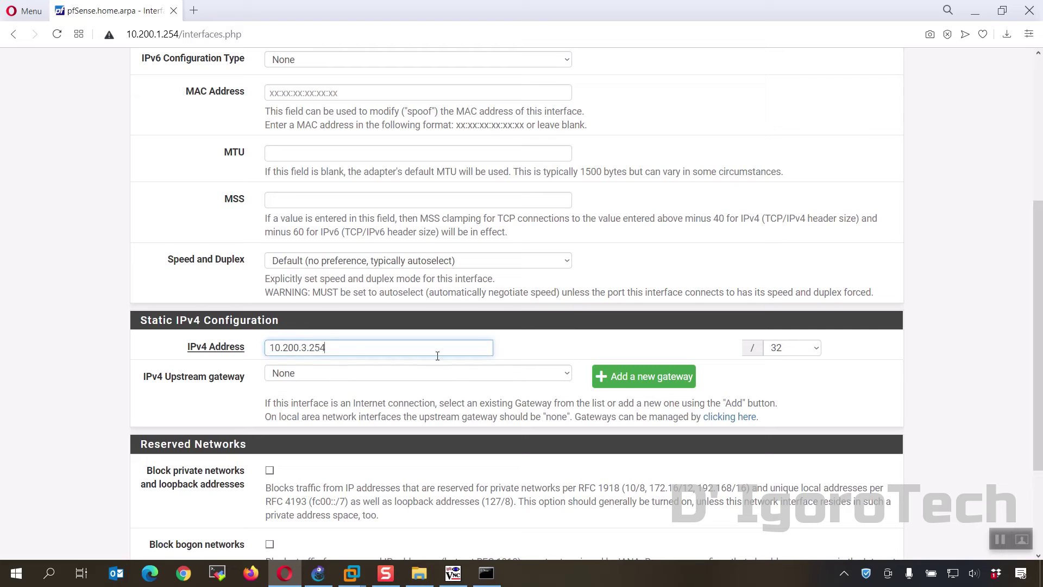
click(780, 347)
click(792, 182)
key(Return)
click(838, 214)
click(849, 154)
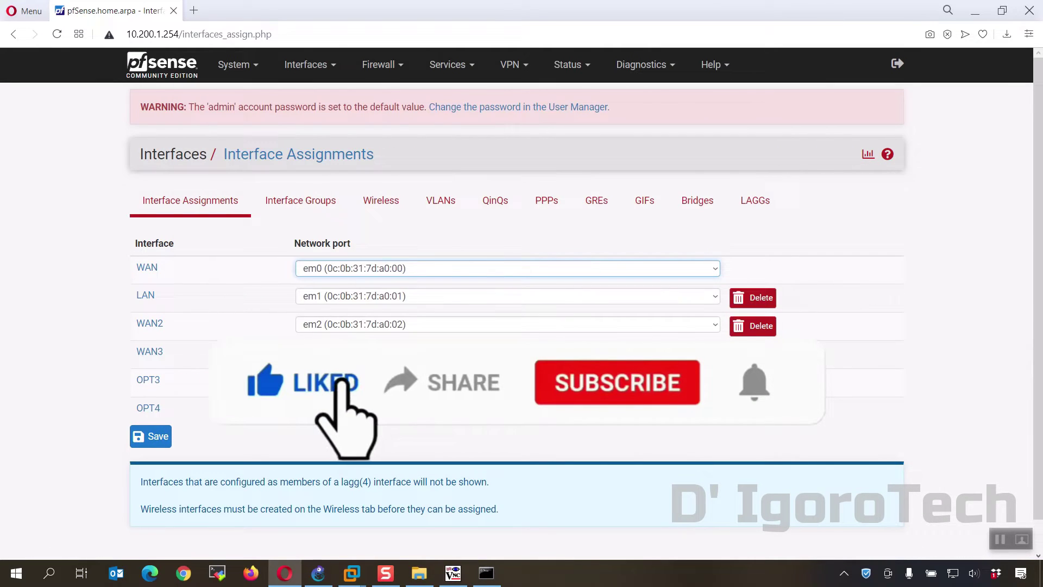
Rename OPT3 to WAN4 with Static IPv4 and a /24 prefix at 10.200.4.254
click(147, 380)
double_click(282, 250)
text(WAN4)
key(Tab)
key(s)
scroll(647, 303, down, 5)
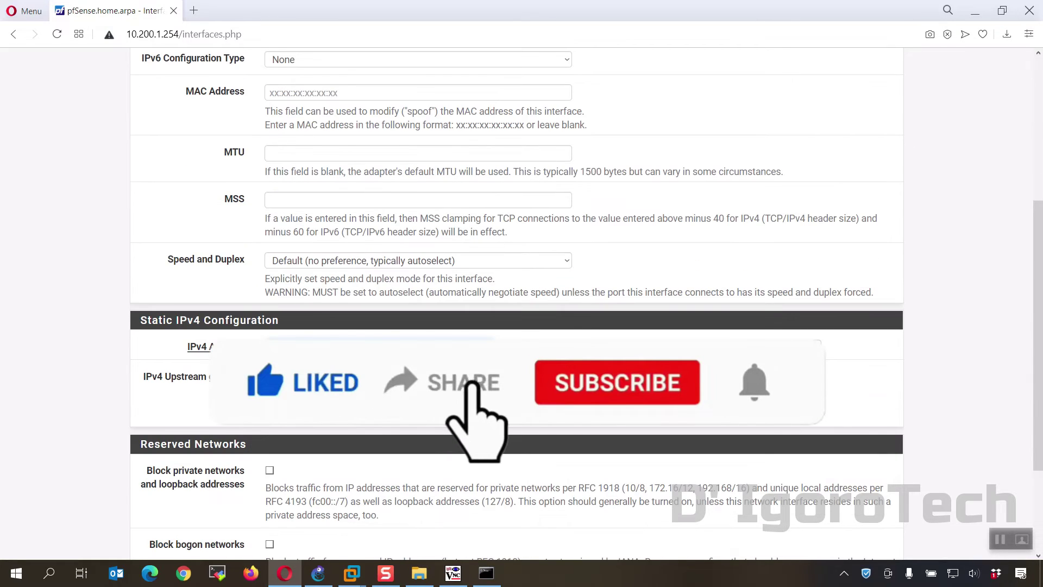
click(791, 346)
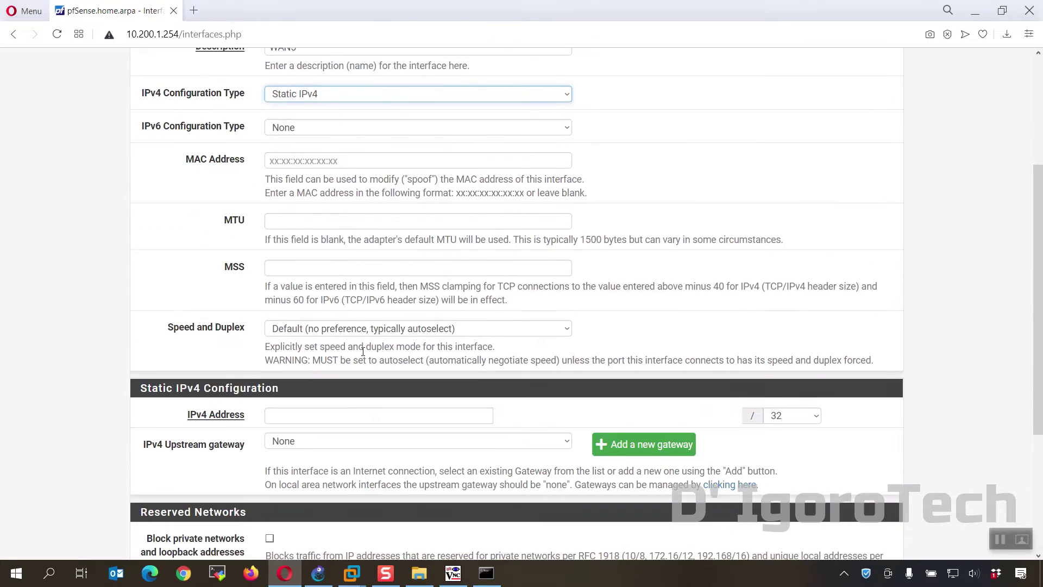
Set WAN5's address to 10.200.5.254/24 and apply the changes
click(333, 415)
text(10.200.5.25)
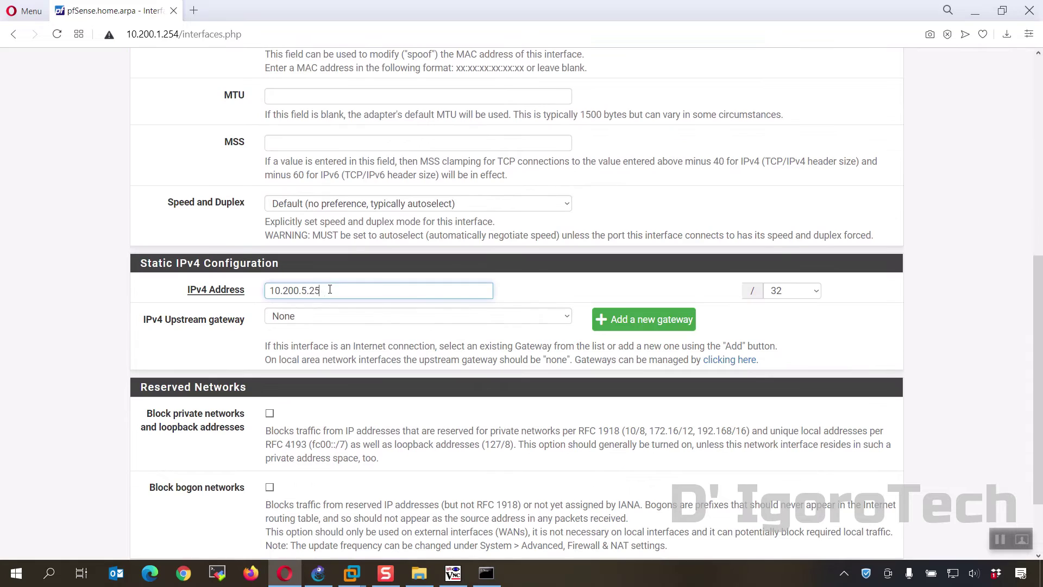
click(792, 288)
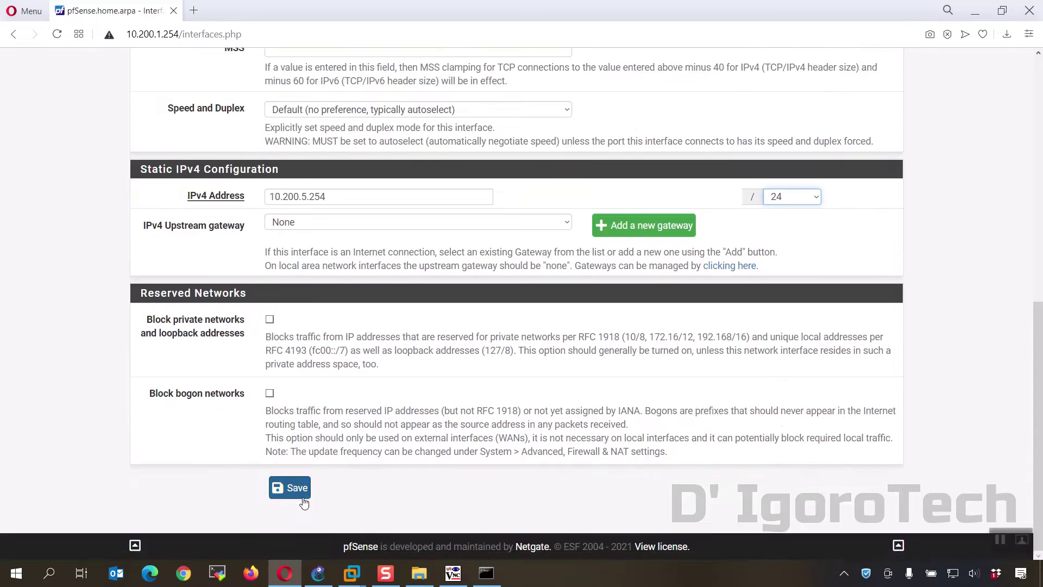
click(293, 492)
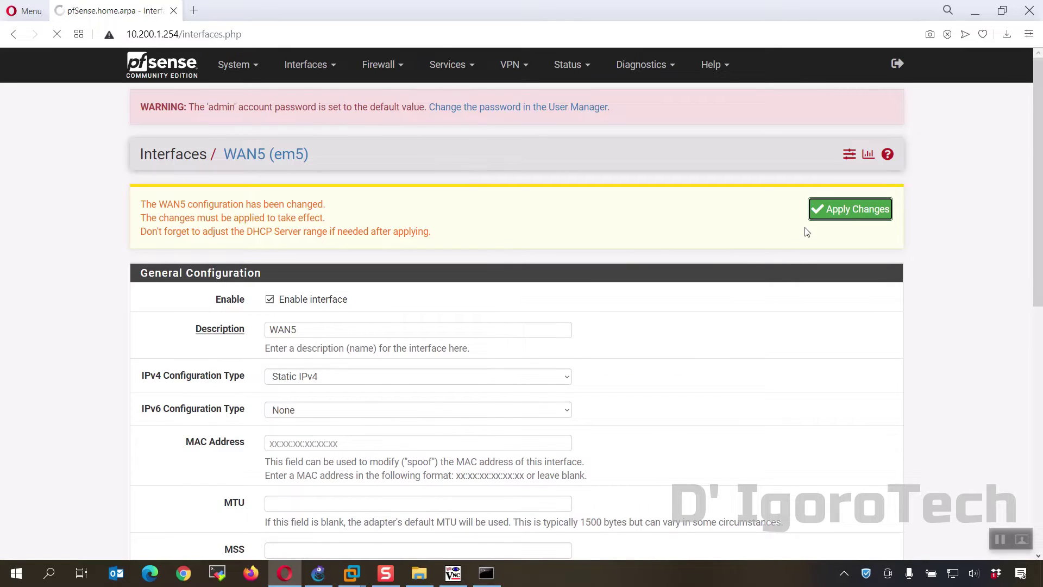
click(828, 216)
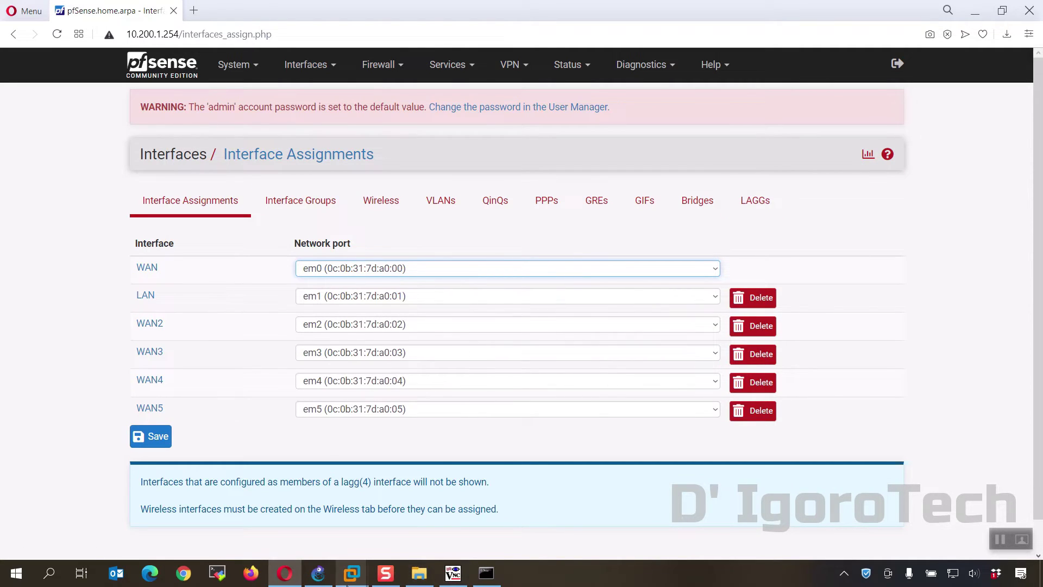
click(348, 583)
key(Return)
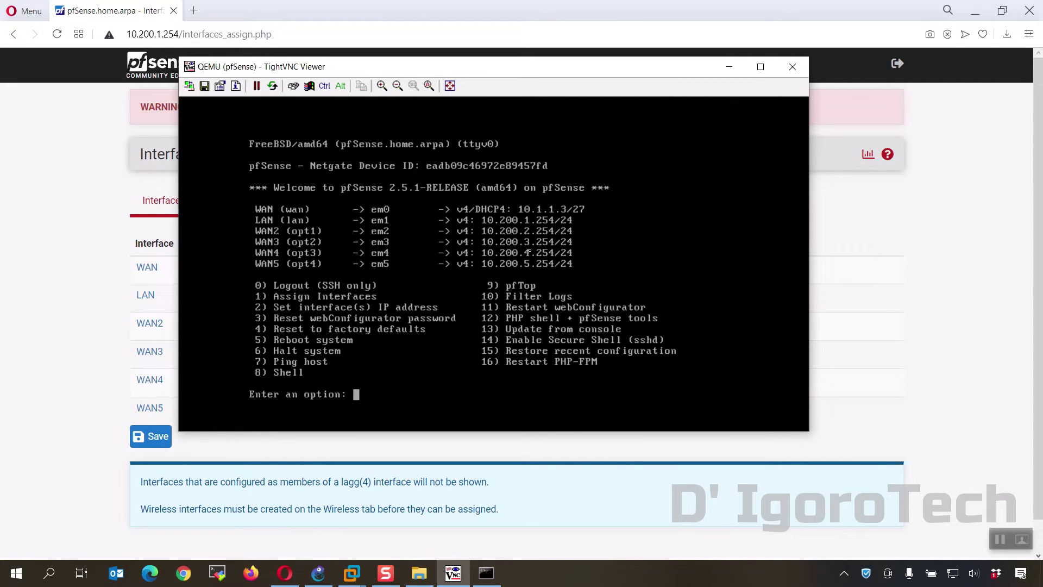
click(473, 479)
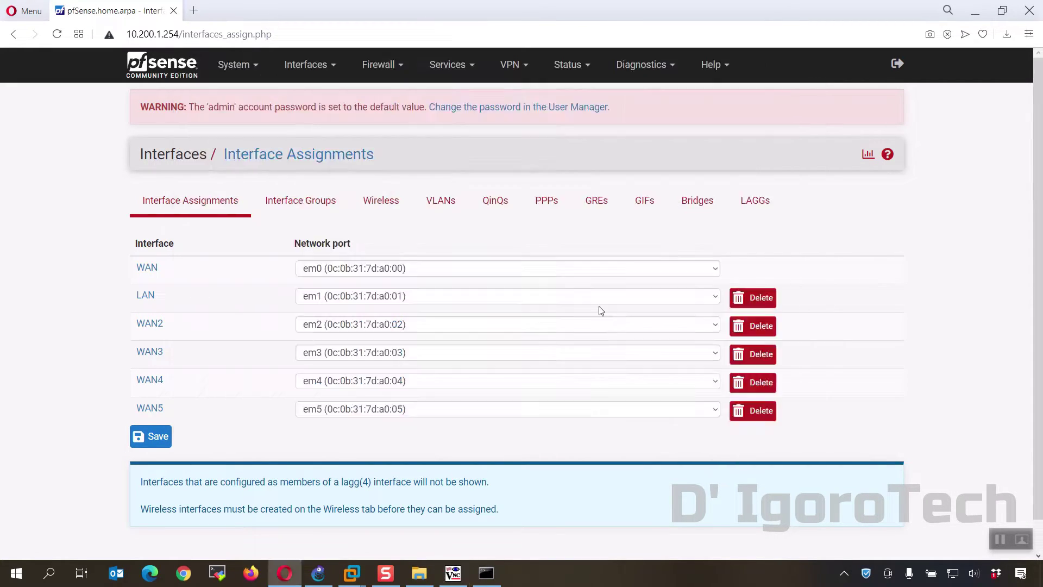
click(383, 70)
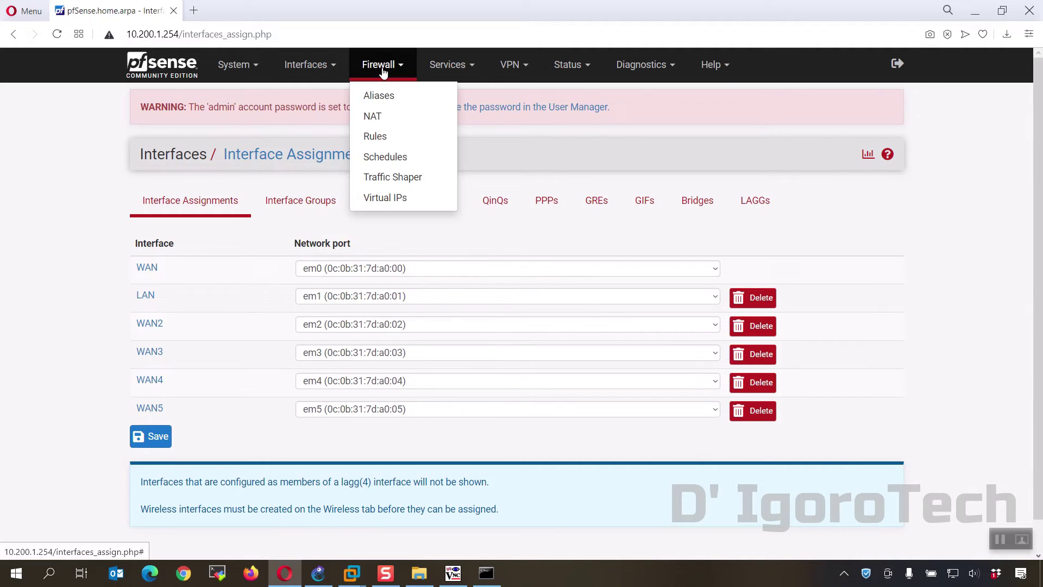
Go to Firewall > Rules, select the WAN2 tab and add a rule at the top
click(377, 137)
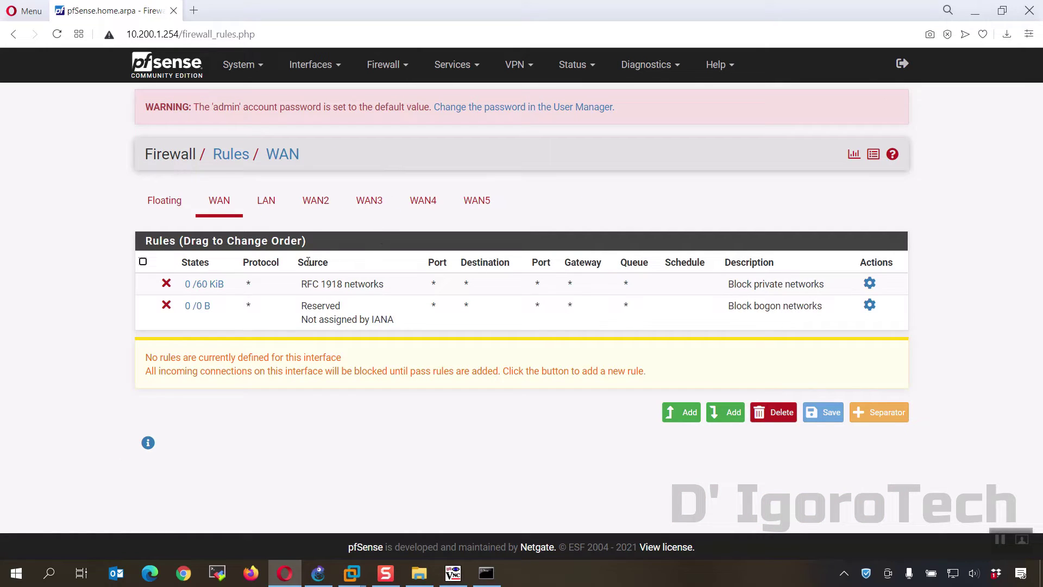
click(269, 201)
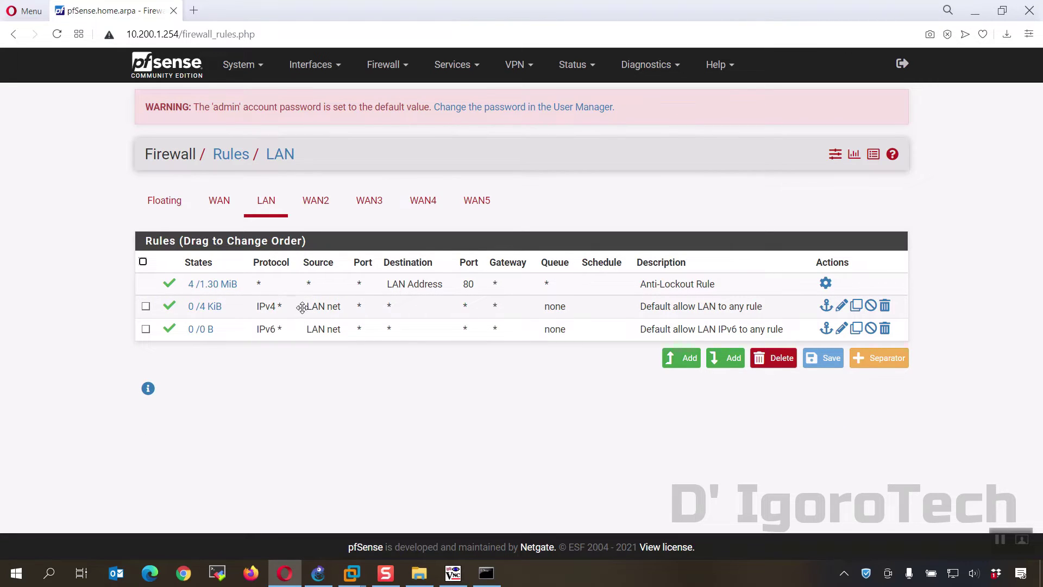
click(315, 202)
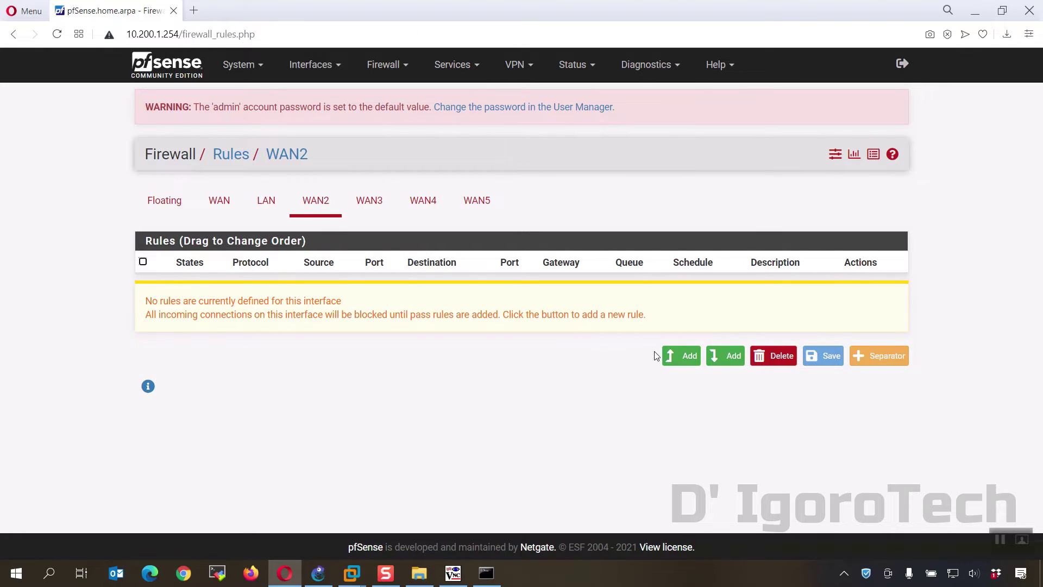
click(677, 355)
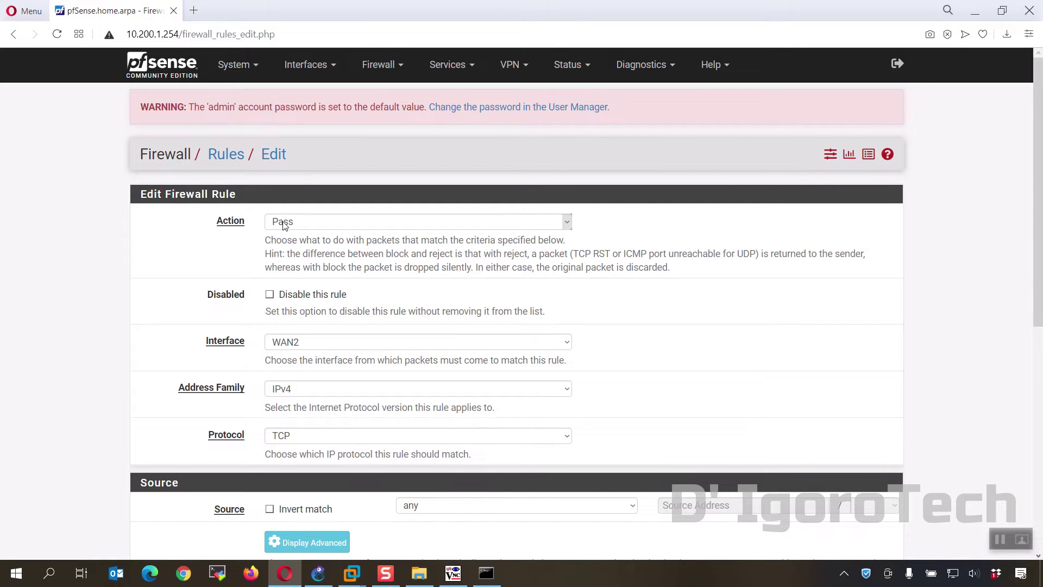
Set the WAN2 rule's protocol to Any and save it
scroll(301, 356, down, 1)
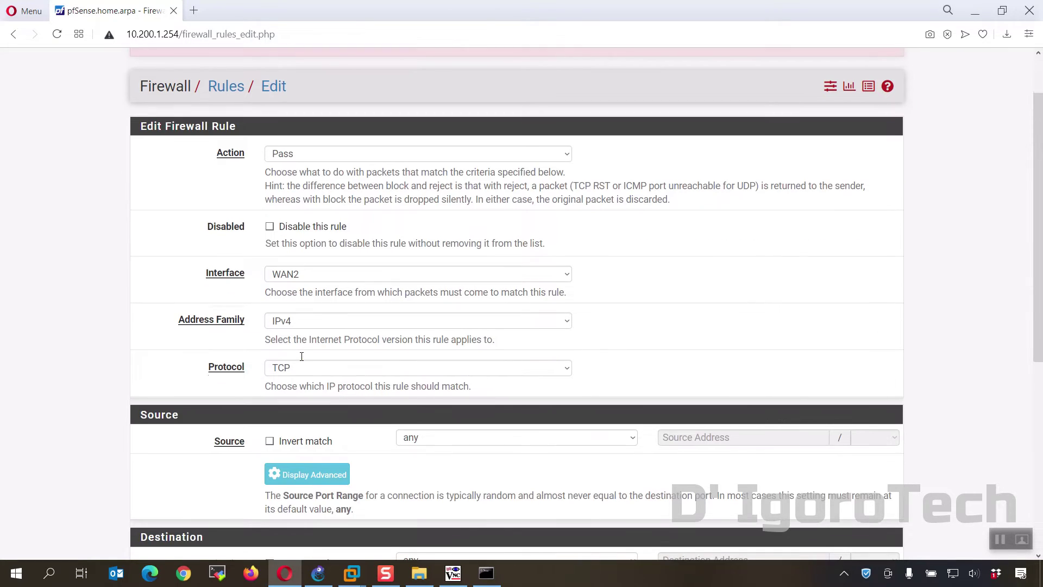
click(280, 370)
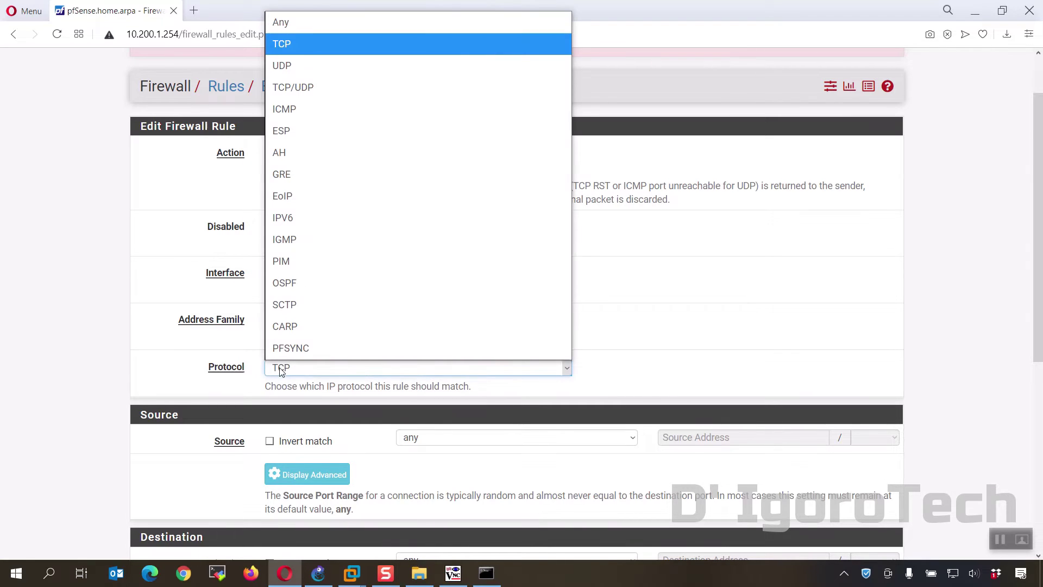
click(288, 33)
scroll(350, 350, down, 2)
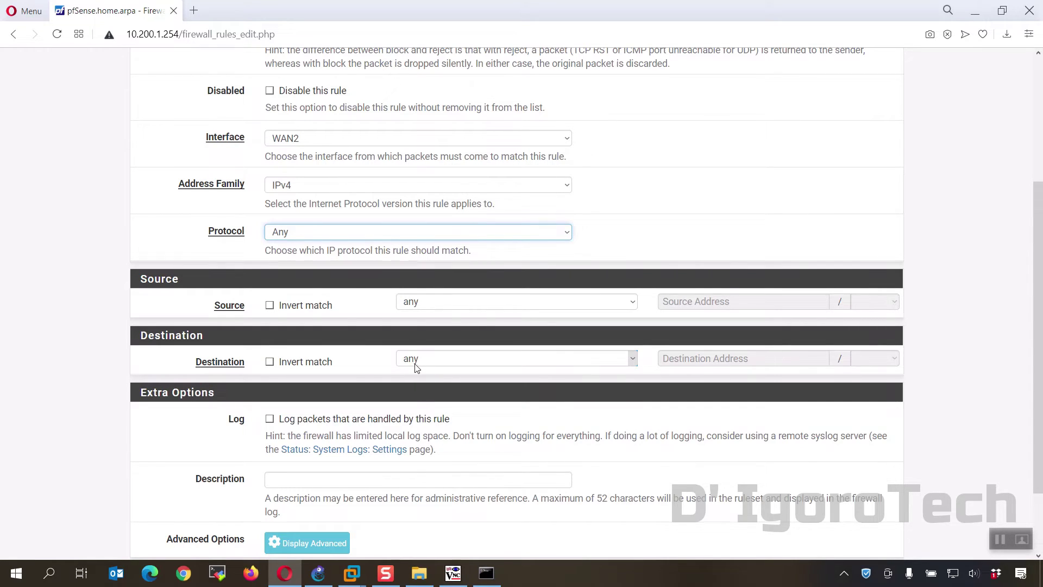
scroll(416, 368, down, 1)
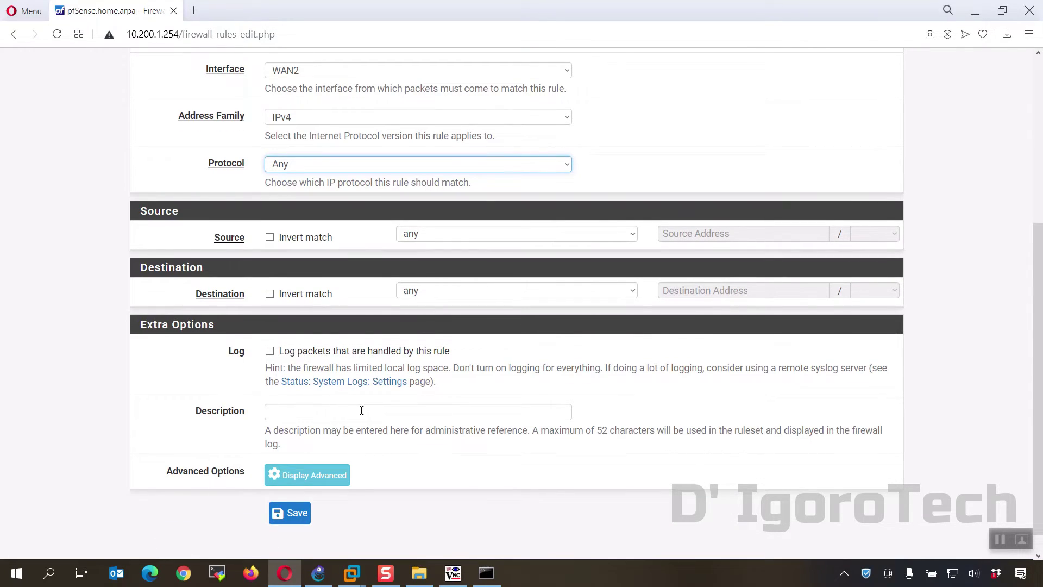
click(294, 514)
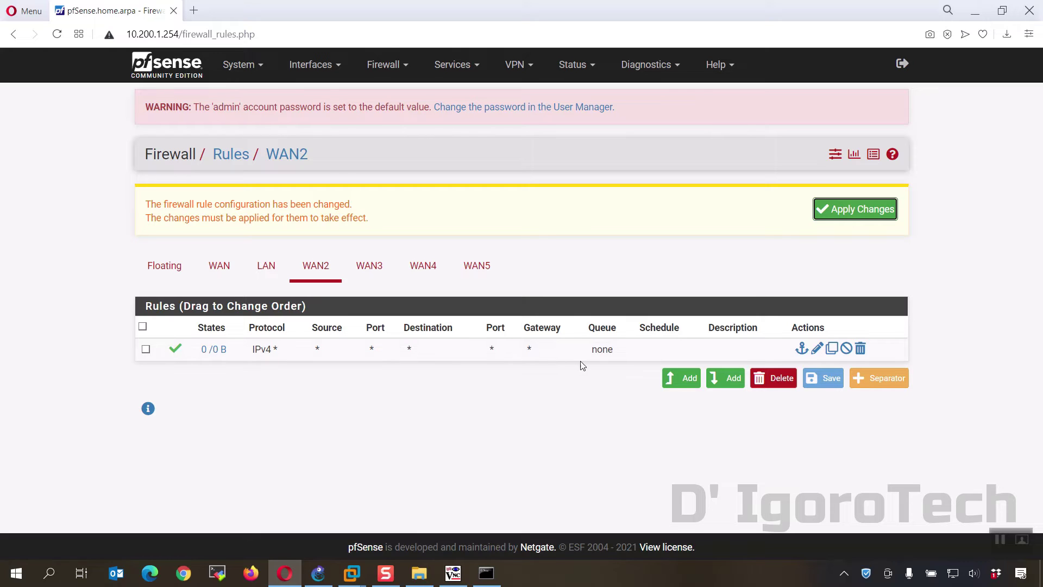
Add and save a WAN3 pass rule with protocol Any
click(372, 266)
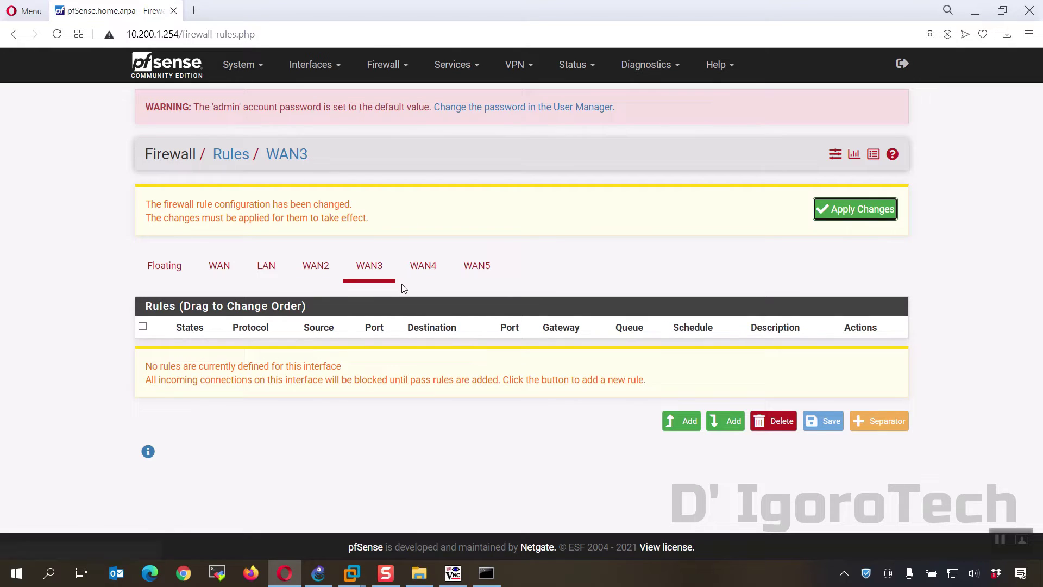
click(678, 427)
scroll(294, 305, down, 1)
click(418, 366)
click(279, 19)
scroll(419, 272, down, 4)
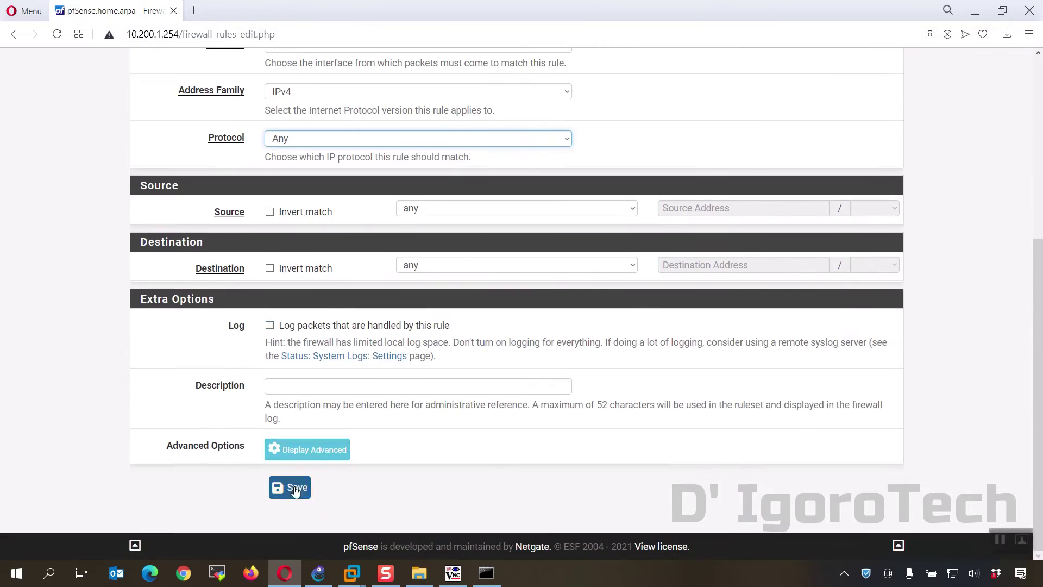
click(289, 486)
Add and save a WAN4 pass rule with protocol Any
click(430, 284)
click(681, 423)
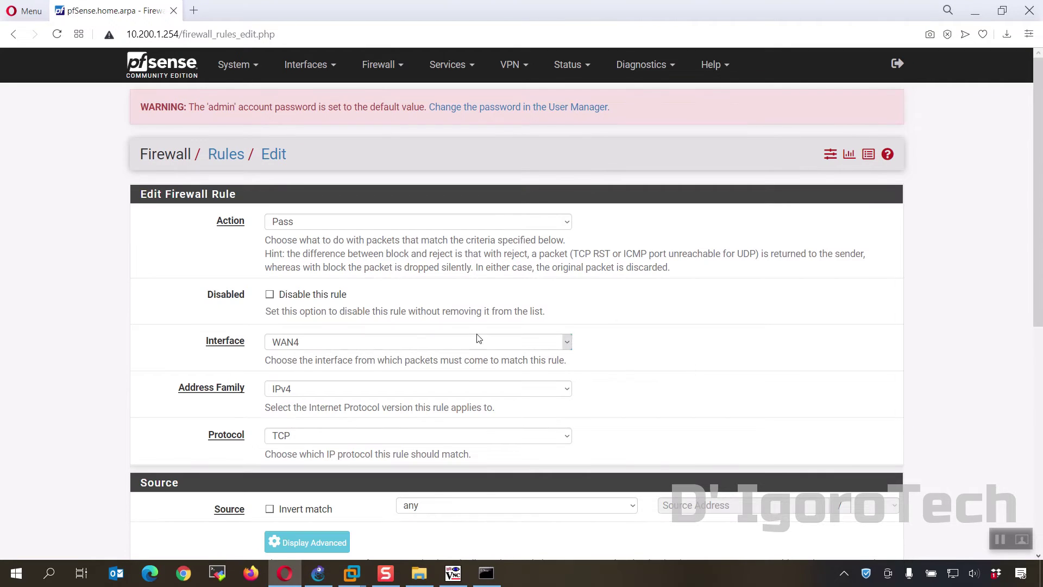
scroll(455, 336, down, 1)
click(434, 368)
click(303, 18)
scroll(418, 272, down, 4)
click(289, 507)
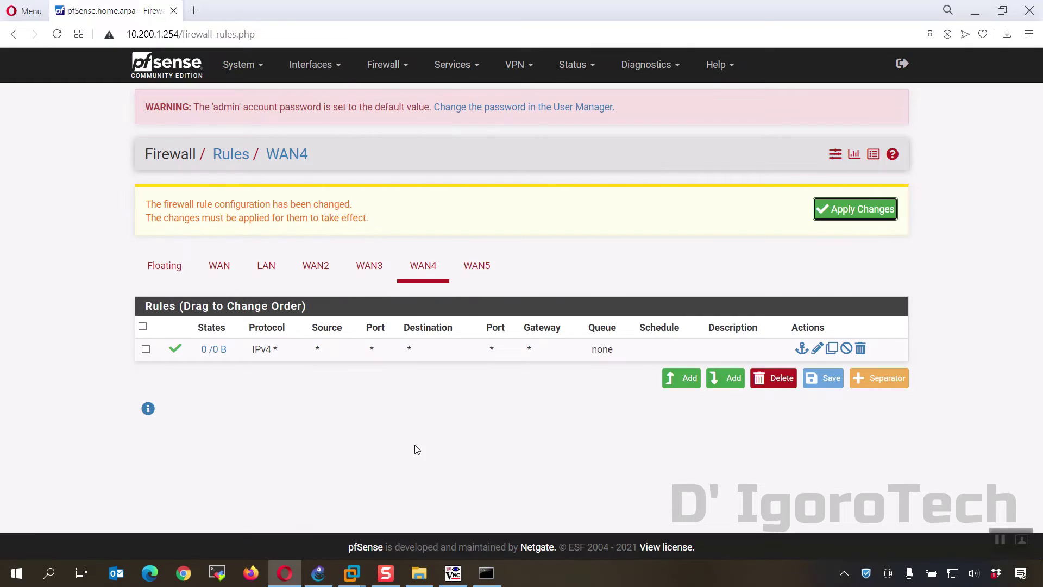
Add a WAN5 pass rule with protocol Any, save it and apply the firewall changes
click(477, 266)
click(682, 420)
click(418, 433)
click(288, 87)
scroll(418, 271, down, 3)
click(295, 498)
click(844, 210)
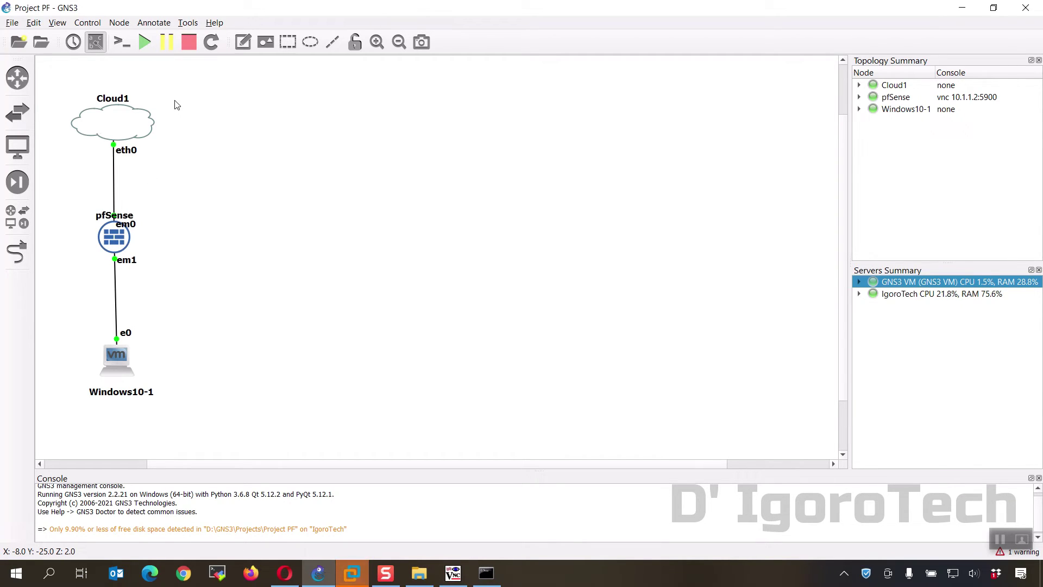
Place an "ISP IP's - WAN IP's:" heading note with a 10.200.1.254 note beneath it
click(243, 42)
click(159, 206)
text(ISP IP's - WAN IP's)
click(216, 247)
click(243, 41)
click(167, 231)
text(10.200.1.254)
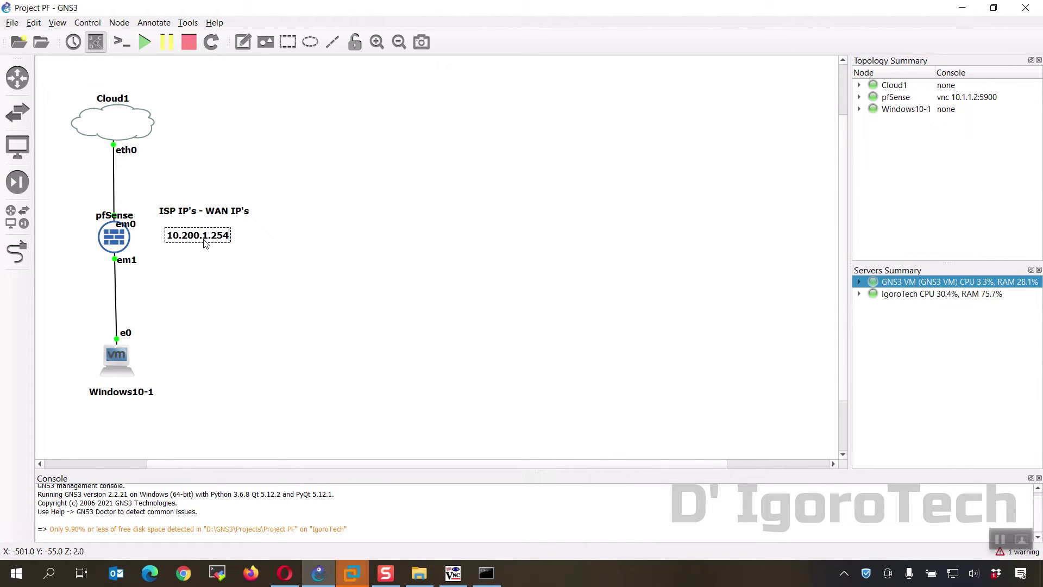
drag(203, 240, 207, 230)
double_click(250, 213)
text(:)
click(213, 229)
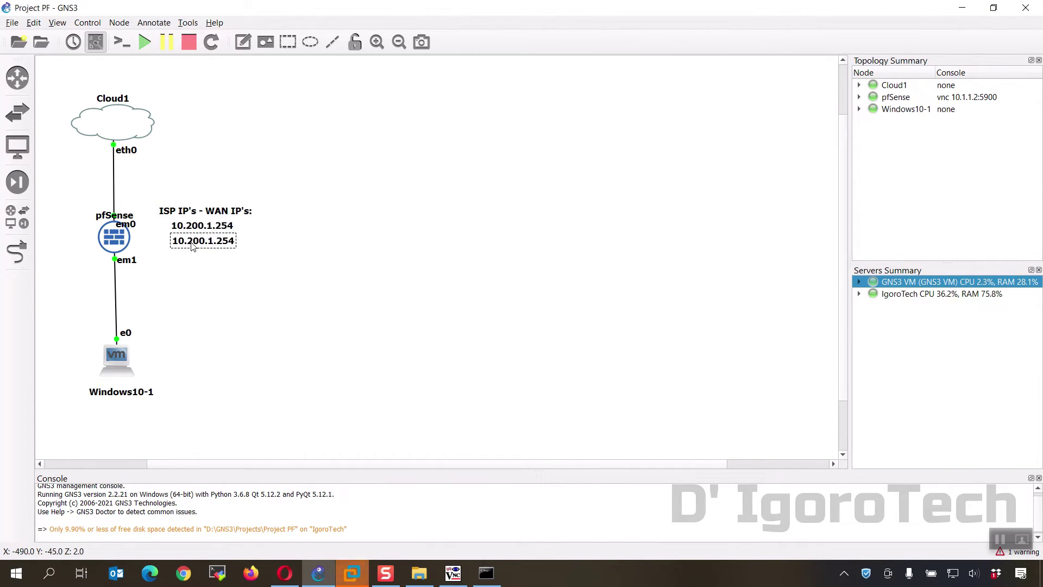
Duplicate the address note and edit the copies into 10.200.2.254 through 10.200.5.254
key(ctrl+d)
key(BackSpace)
text(3)
key(ctrl+d)
key(BackSpace)
text(4)
key(ctrl+d)
key(BackSpace)
text(5.254)
click(224, 244)
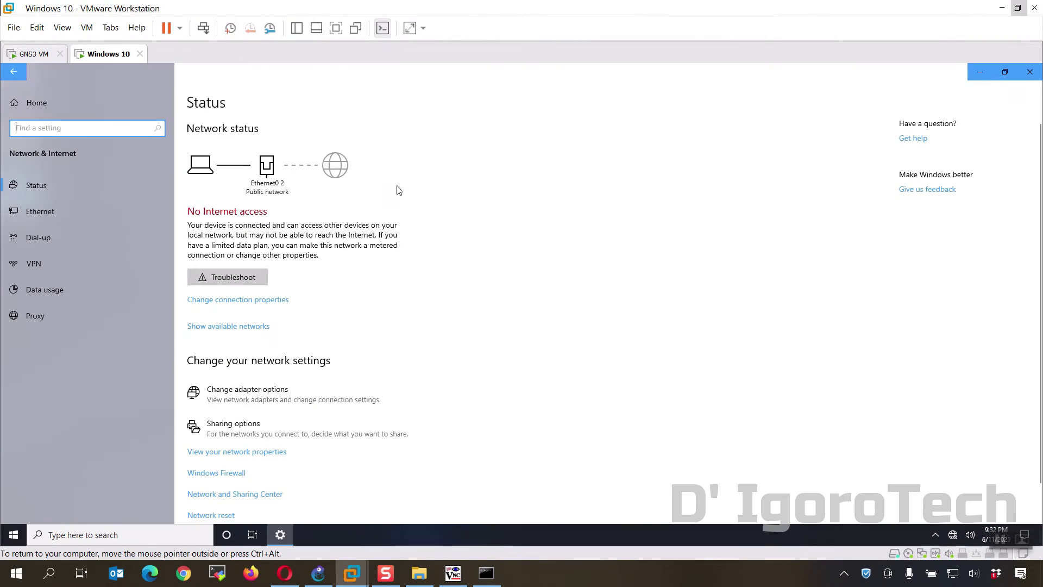
Set Ethernet0 2's IPv4 default gateway to 10.200.1.254, keeping 10.200.1.200/24, and allow discovery
click(40, 212)
click(927, 140)
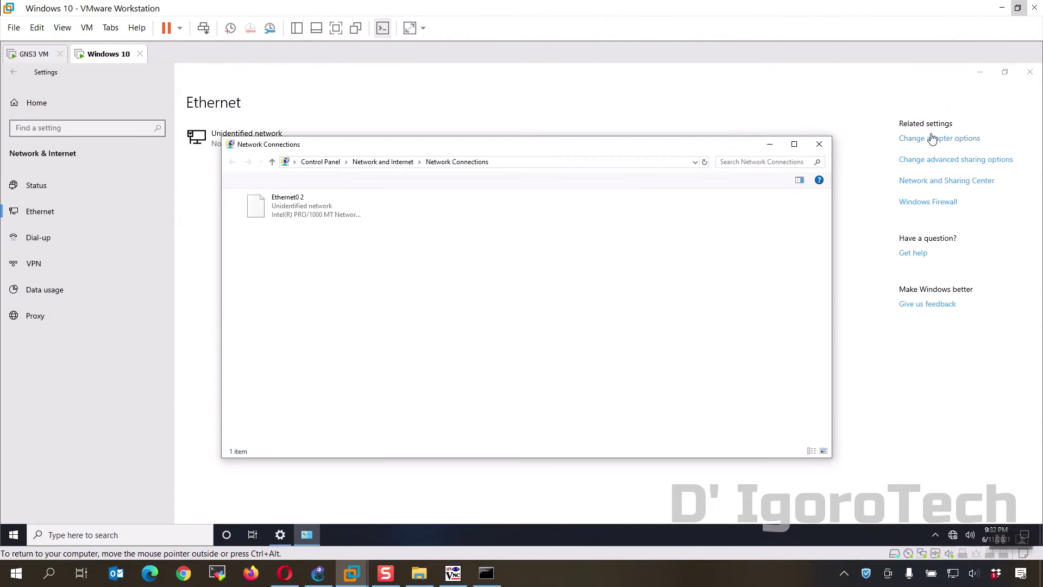
click(1017, 8)
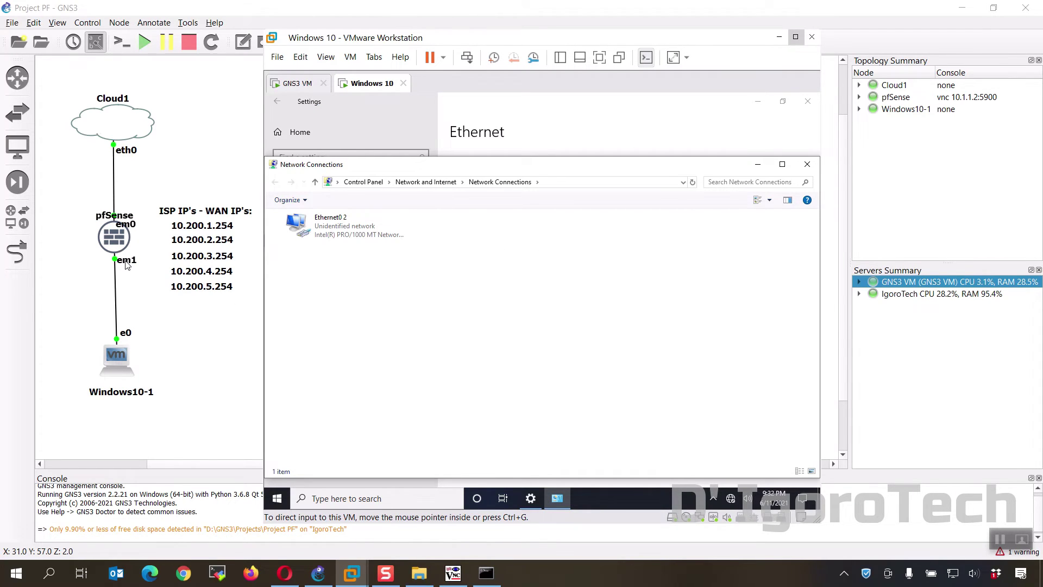
right_click(294, 228)
click(326, 329)
double_click(429, 343)
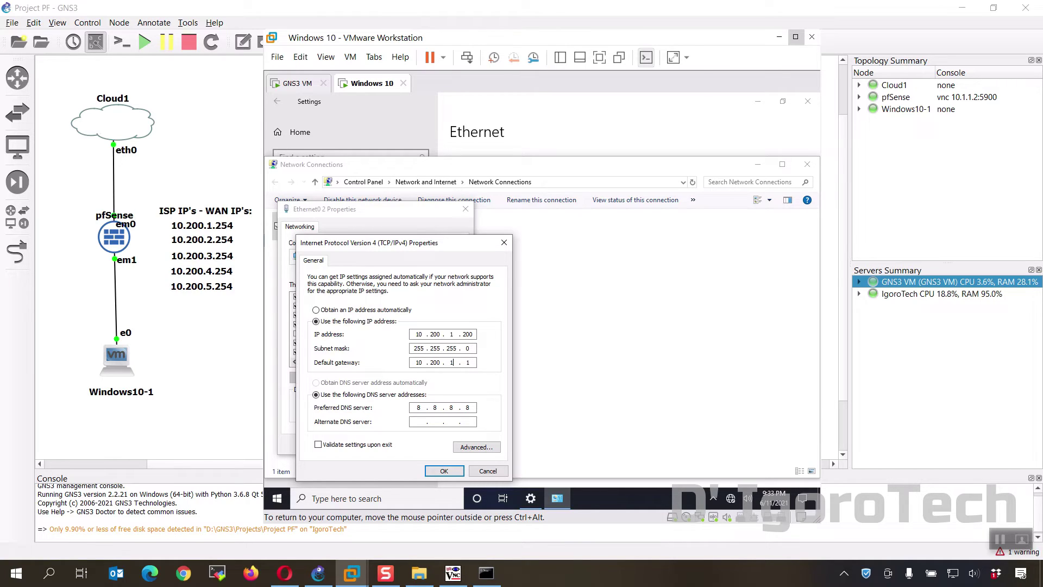
text(254)
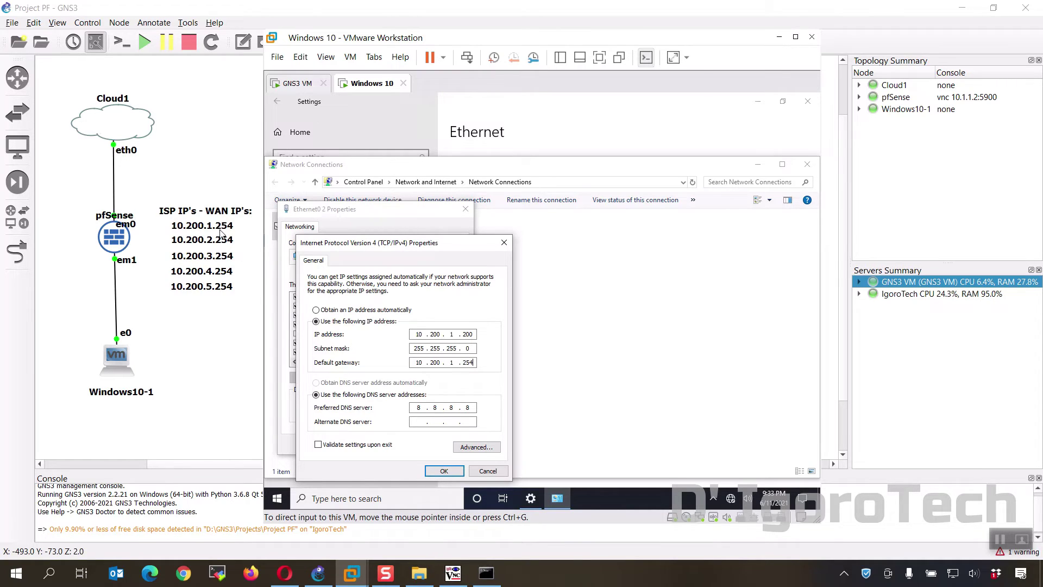
click(444, 470)
click(405, 445)
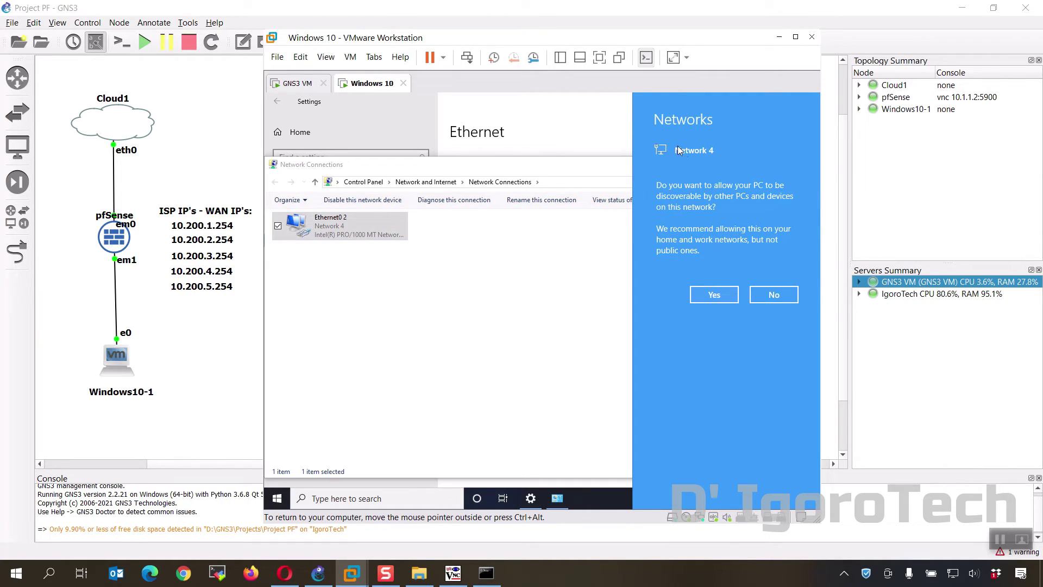
click(719, 293)
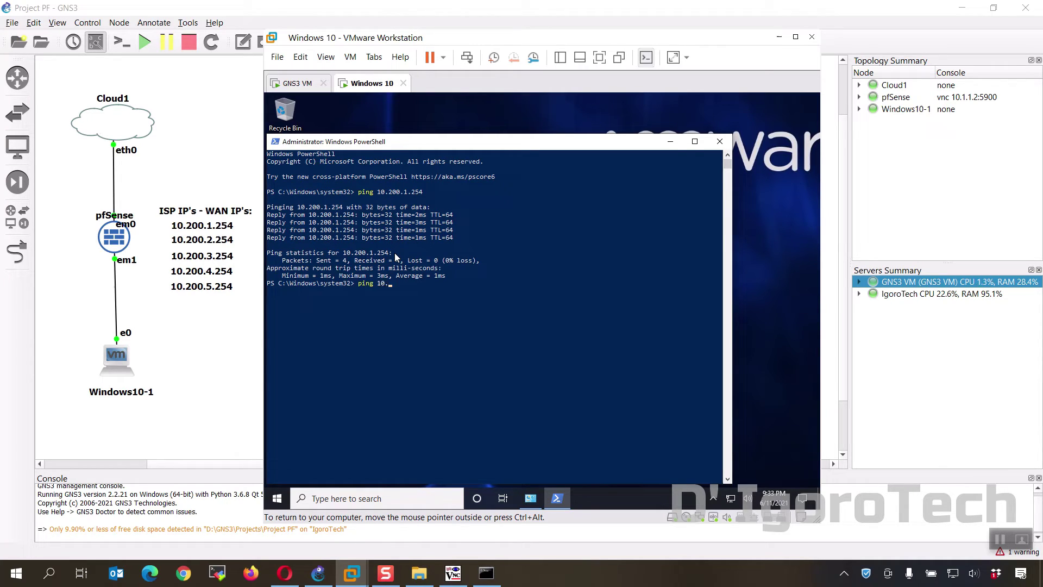
Ping 10.200.2.254, 10.200.3.254, 10.200.4.254 and 10.200.5.254 from PowerShell
key(Return)
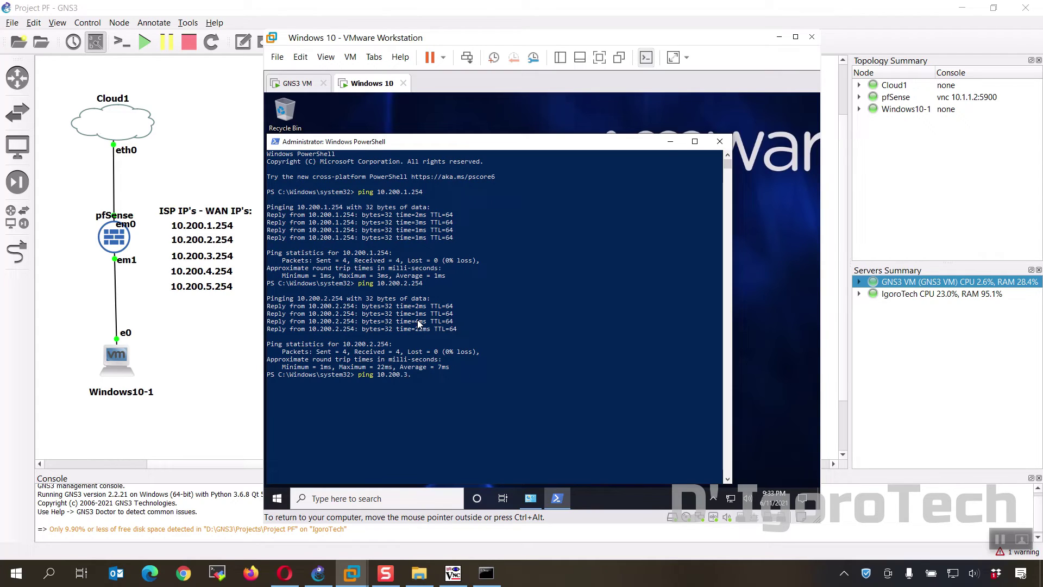
key(Return)
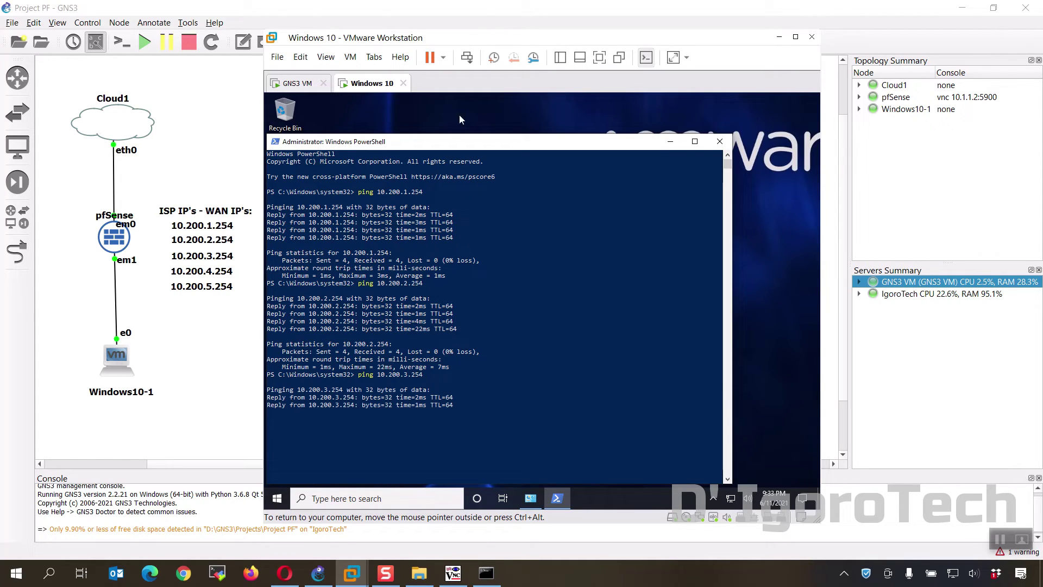
drag(441, 135, 444, 107)
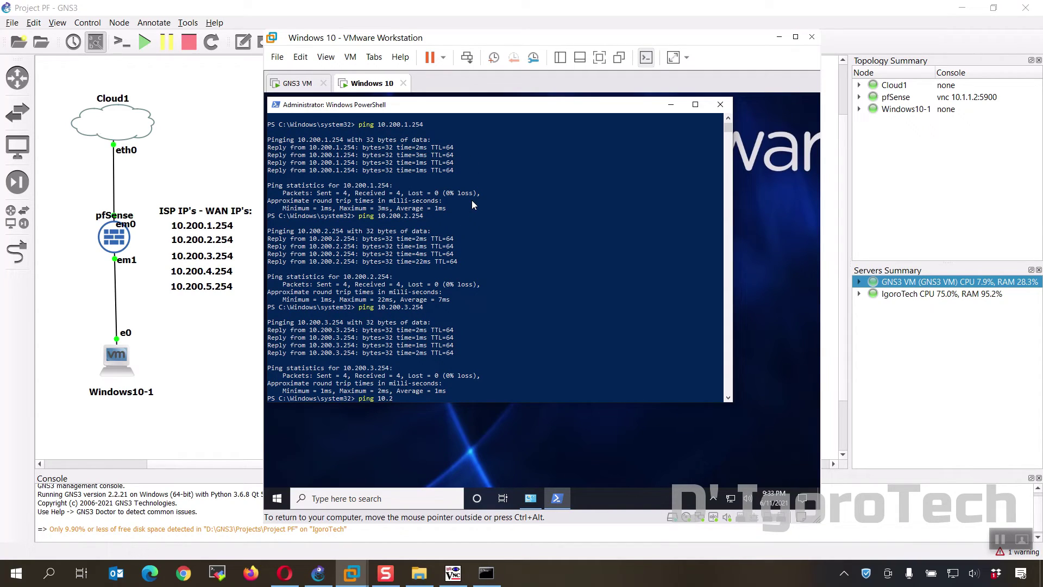
text(ping 10.200.4.254)
key(Return)
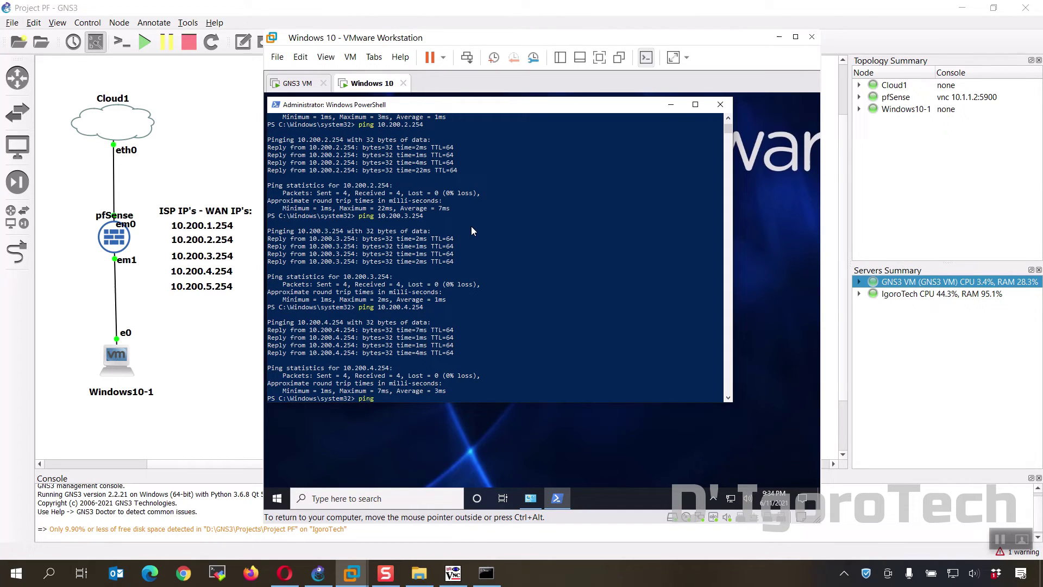
text(ping 10.200.5.254)
key(Return)
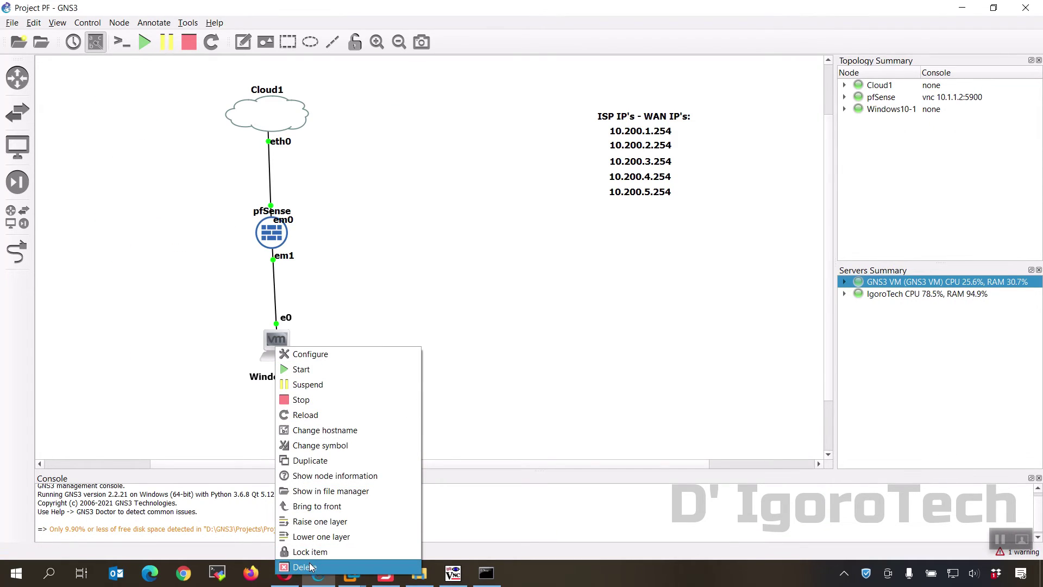
Delete the Windows10-1 node from the project
click(307, 565)
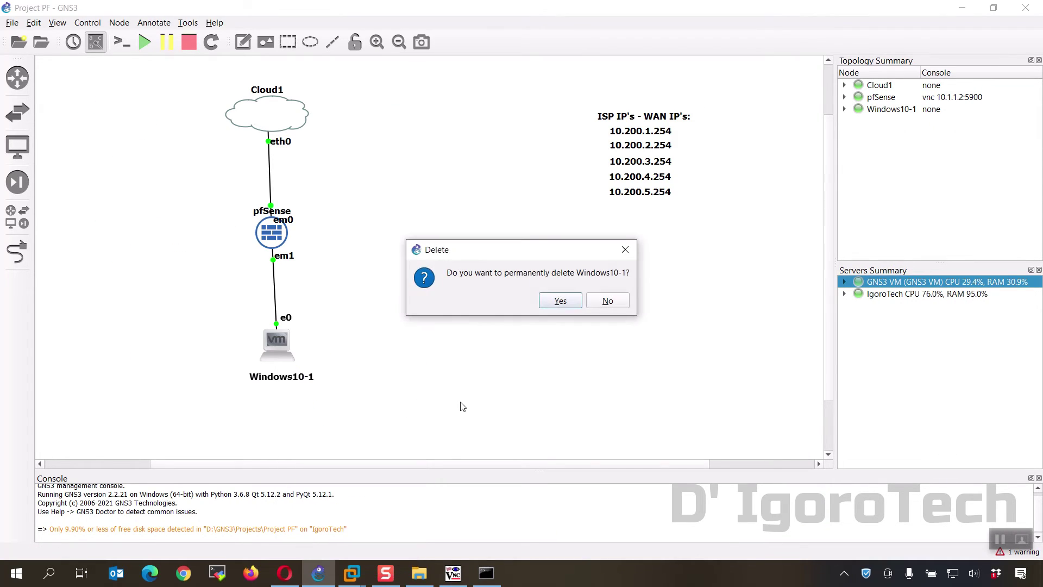
click(560, 301)
right_click(278, 343)
Add three FortiGate 7.0 nodes and a Cisco IOSv 15.7 router from All devices
click(17, 216)
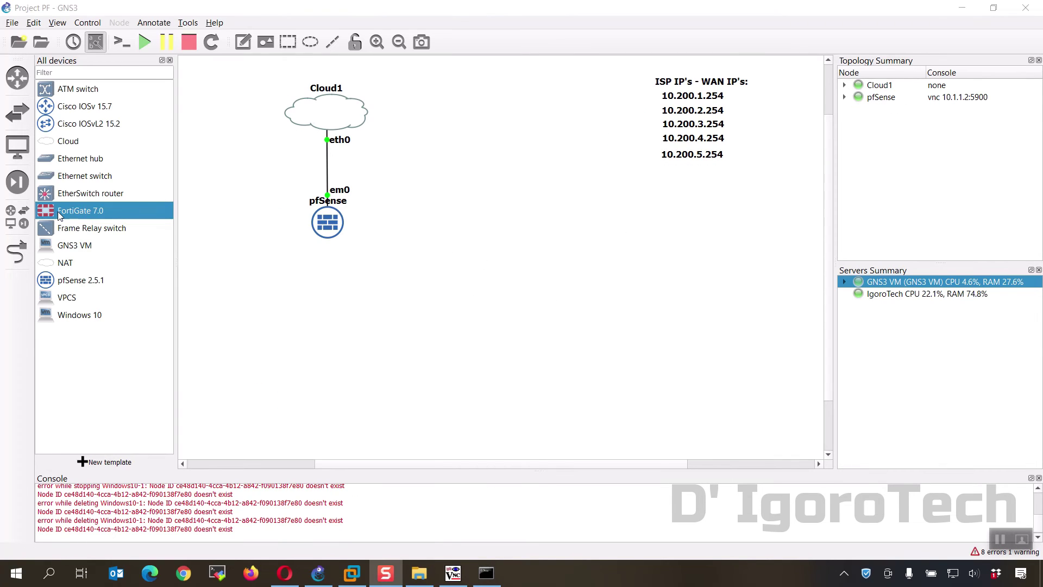
drag(60, 215, 239, 311)
drag(84, 105, 415, 322)
drag(81, 210, 260, 418)
drag(80, 211, 430, 416)
drag(167, 302, 114, 243)
click(399, 42)
Arrange FortiGate7.0-1 left of pfSense and FortiGate7.0-2 and -3 below it
drag(361, 305, 436, 234)
drag(227, 392, 217, 380)
drag(386, 398, 348, 377)
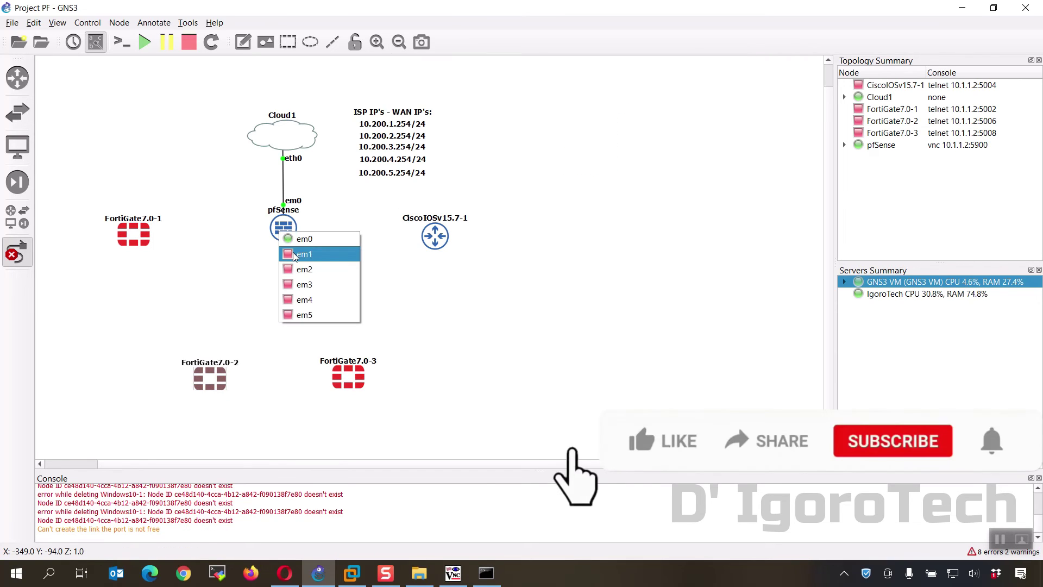
Link pfSense em1 to FortiGate7.0-1, em2 to FortiGate7.0-2, em4 to CiscoIOSv15.7-1 Gi0/0
click(302, 254)
click(134, 235)
click(163, 241)
mouse_move(280, 235)
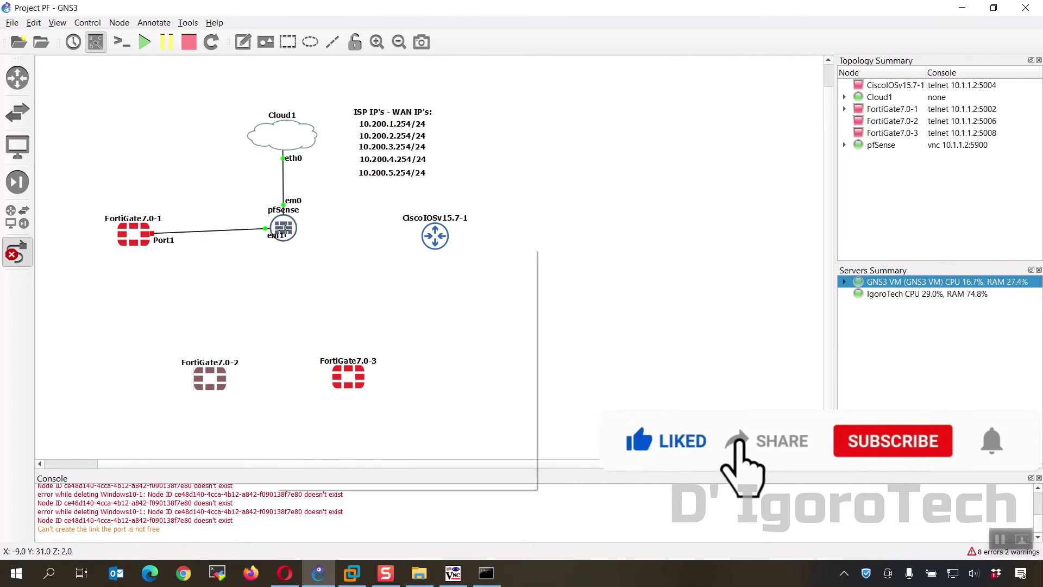
click(285, 231)
click(304, 269)
click(219, 373)
click(243, 377)
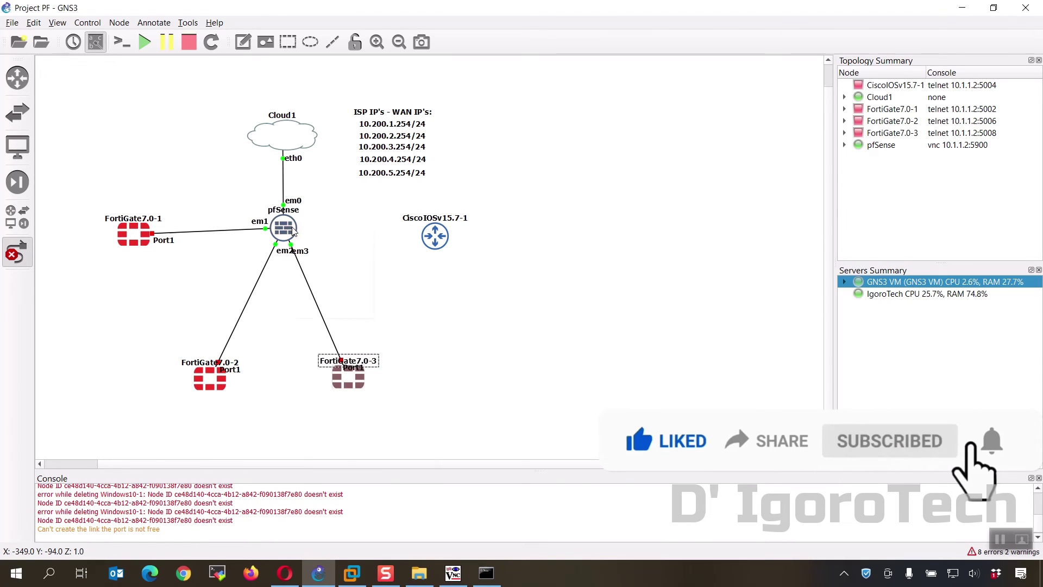
click(293, 231)
click(315, 275)
click(432, 237)
click(478, 245)
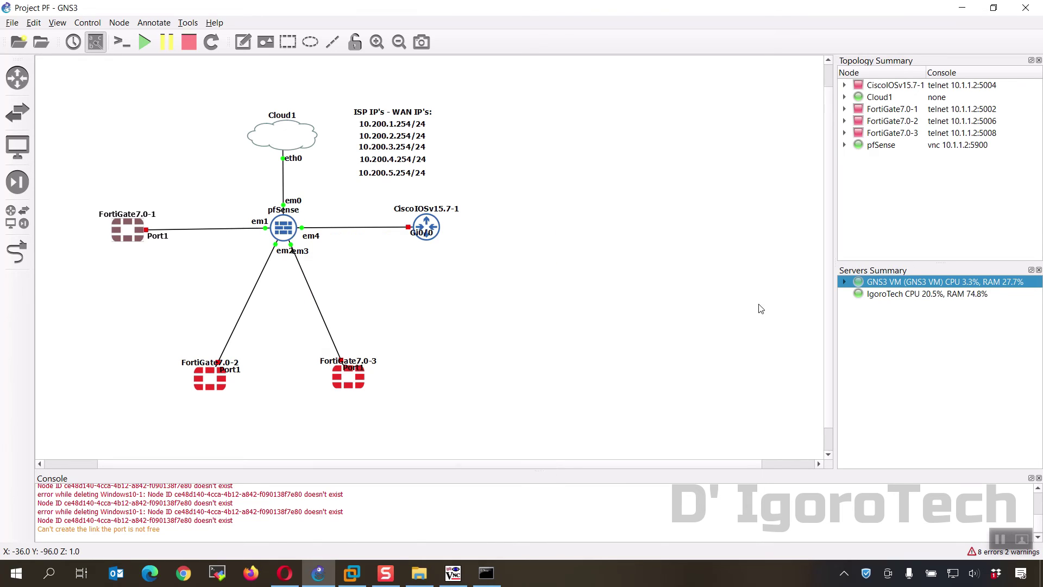
Reposition the em2, em3, Port1 and Gi0/0 port labels along the links
drag(283, 250, 307, 250)
drag(230, 370, 238, 352)
drag(350, 374, 347, 355)
drag(422, 232, 400, 219)
drag(158, 236, 163, 221)
Place notes 10.200.1.254/24, 10.200.2.254/24 and 10.200.3.254/24 beside their pfSense links
drag(403, 127, 369, 241)
drag(392, 146, 196, 313)
drag(400, 163, 400, 132)
click(559, 235)
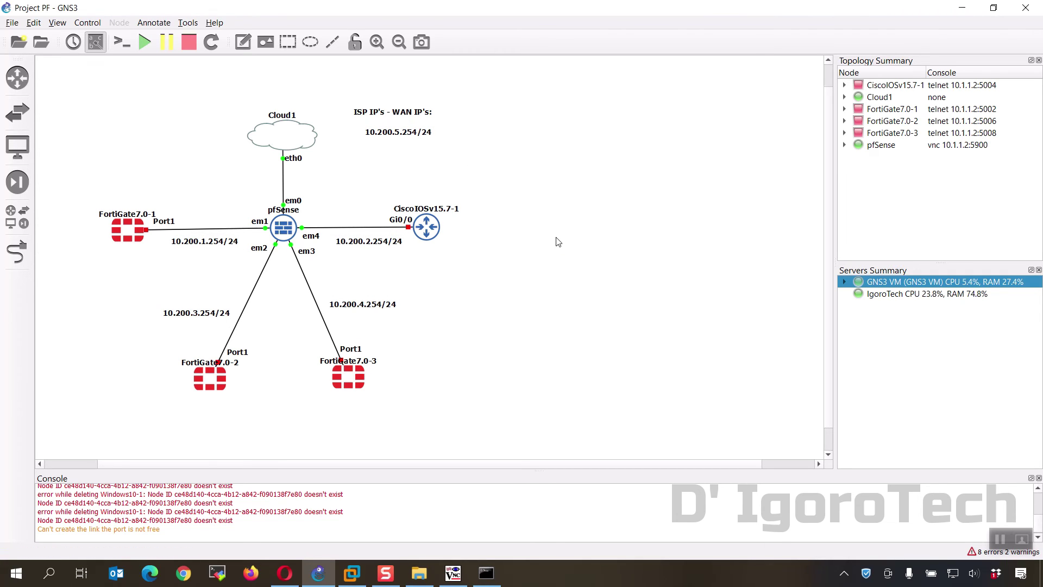
Rename the three FortiGate nodes and the Cisco router Branch1 through Branch4
double_click(132, 219)
text(Bran)
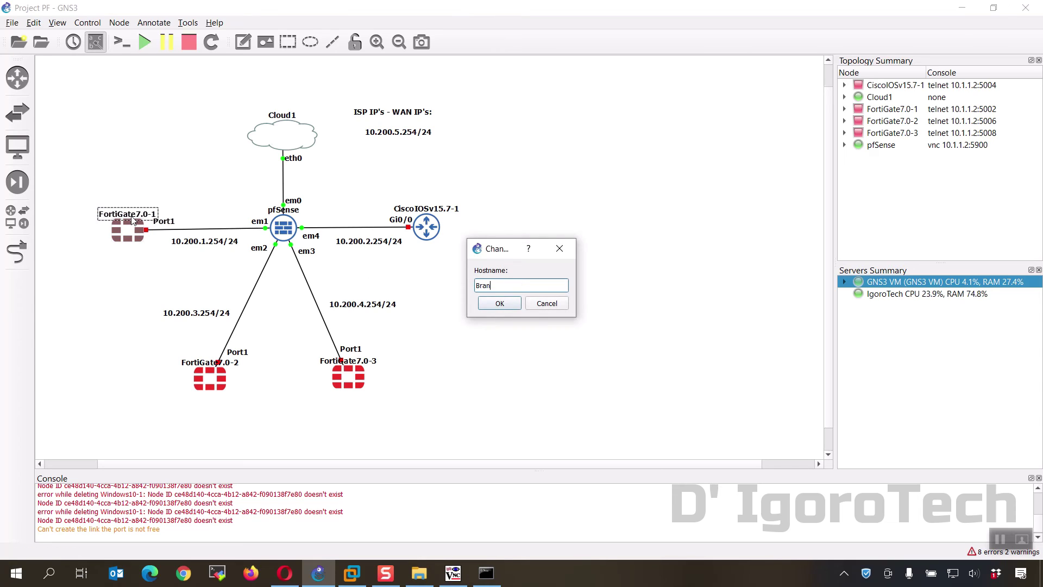
text(ch 1)
click(499, 303)
double_click(210, 361)
text(Branch 2)
key(Return)
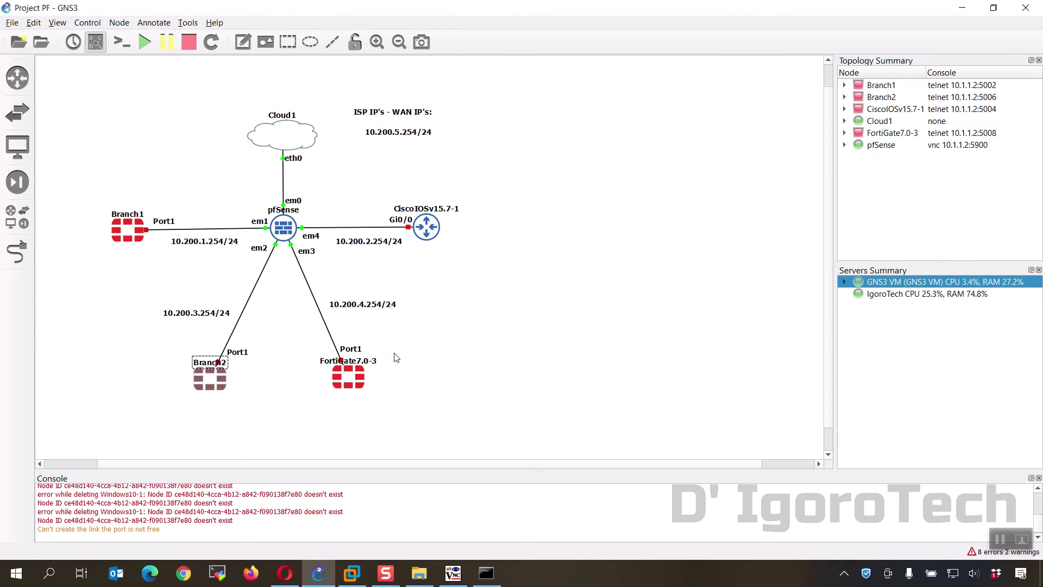
double_click(359, 361)
text(Brancg )
text(3)
key(Return)
double_click(426, 209)
text(Branch4)
key(Return)
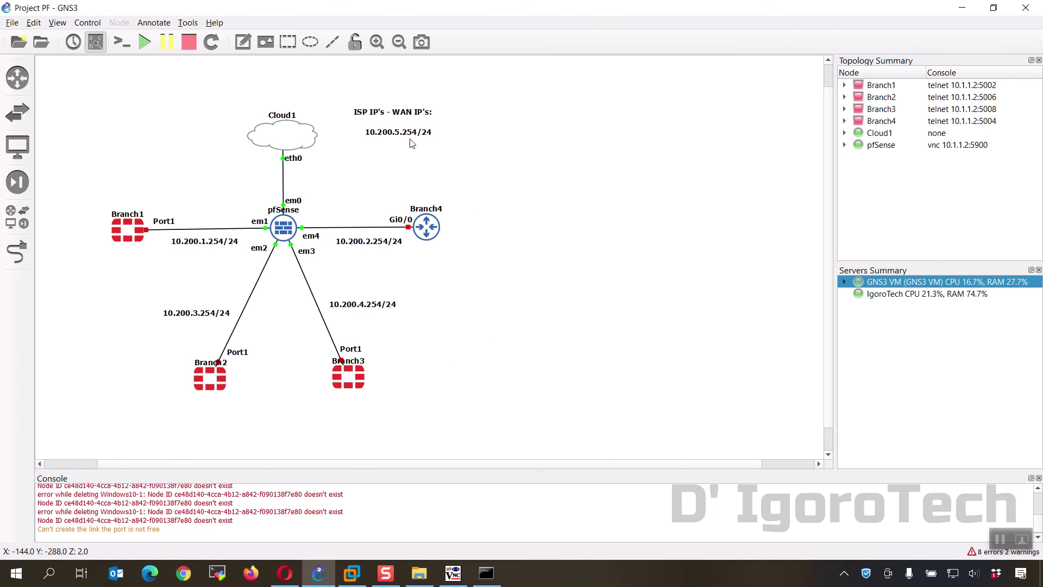